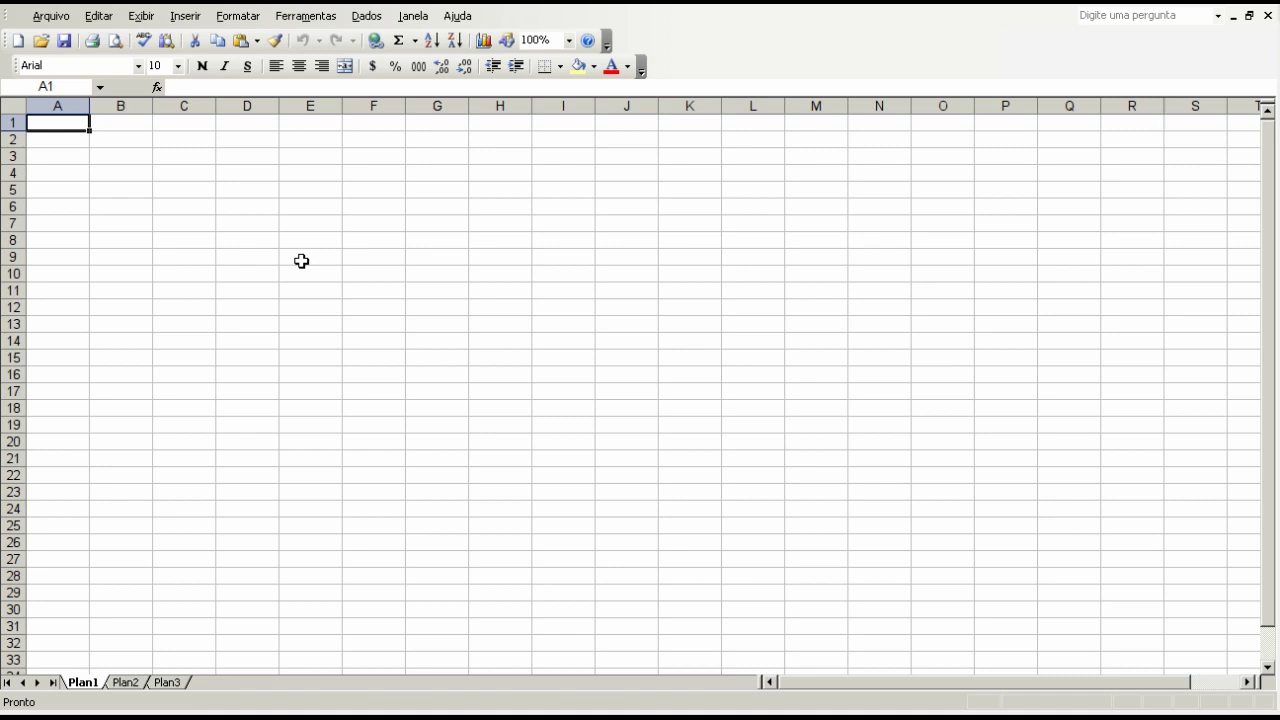
- Enter the heading Cores in cell A3 and widen column A
{"action": "key", "text": "Down"}
{"action": "key", "text": "Down"}
{"action": "type", "text": "Cores"}
{"action": "key", "text": "Return"}
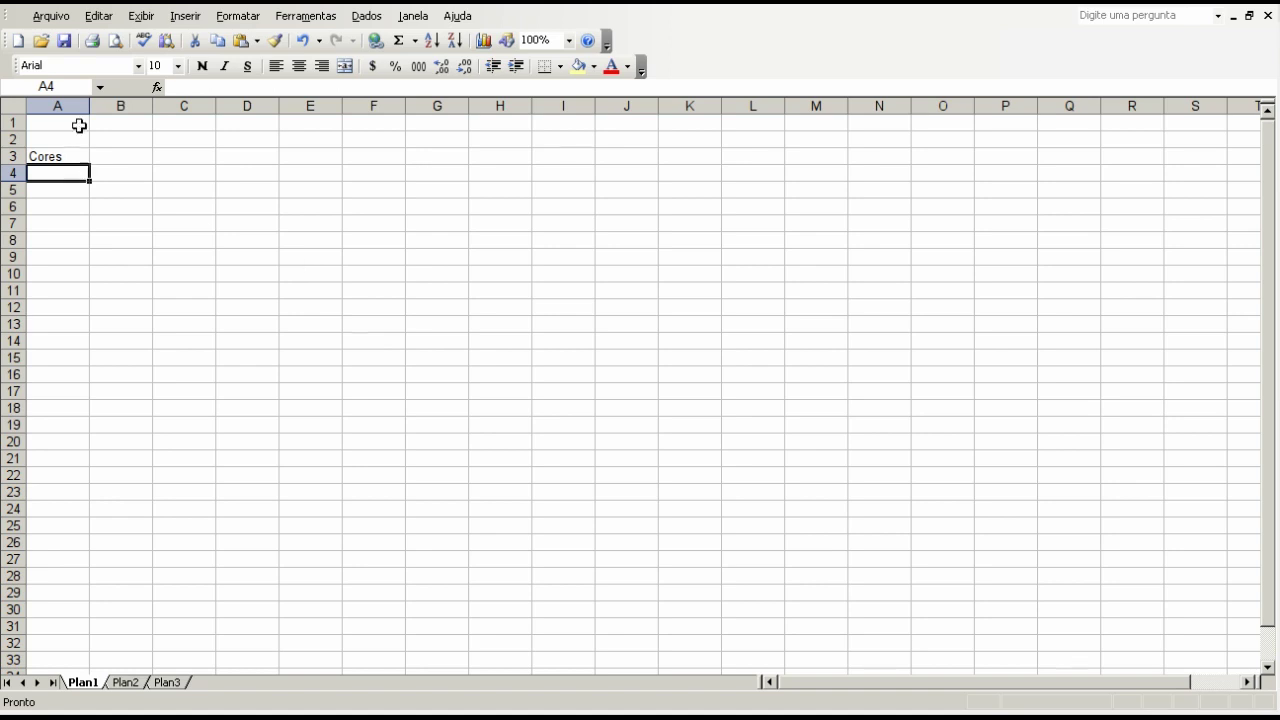
{"action": "left_click_drag", "start_coordinate": [89, 104], "coordinate": [131, 103]}
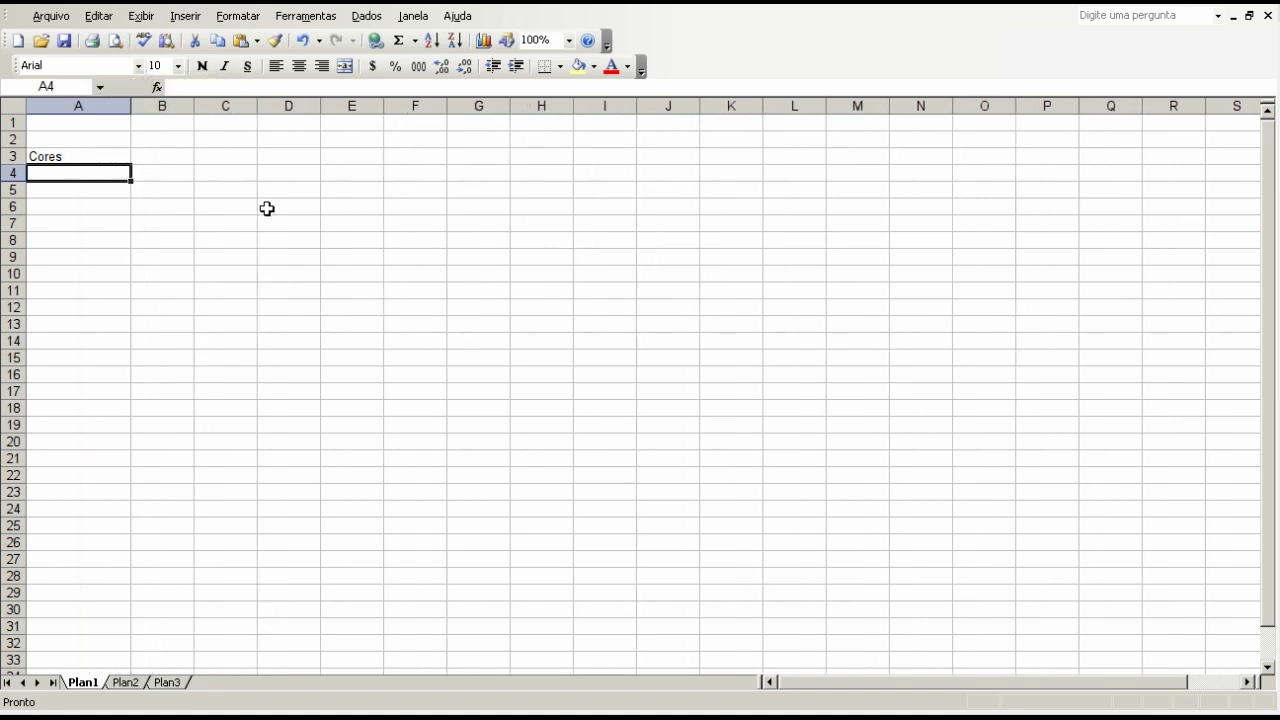
- Fill cells A4 to A9 under the heading with Amarelo, Vermelho, Azul, Azul, Verde and Azul
{"action": "type", "text": "Amarelo"}
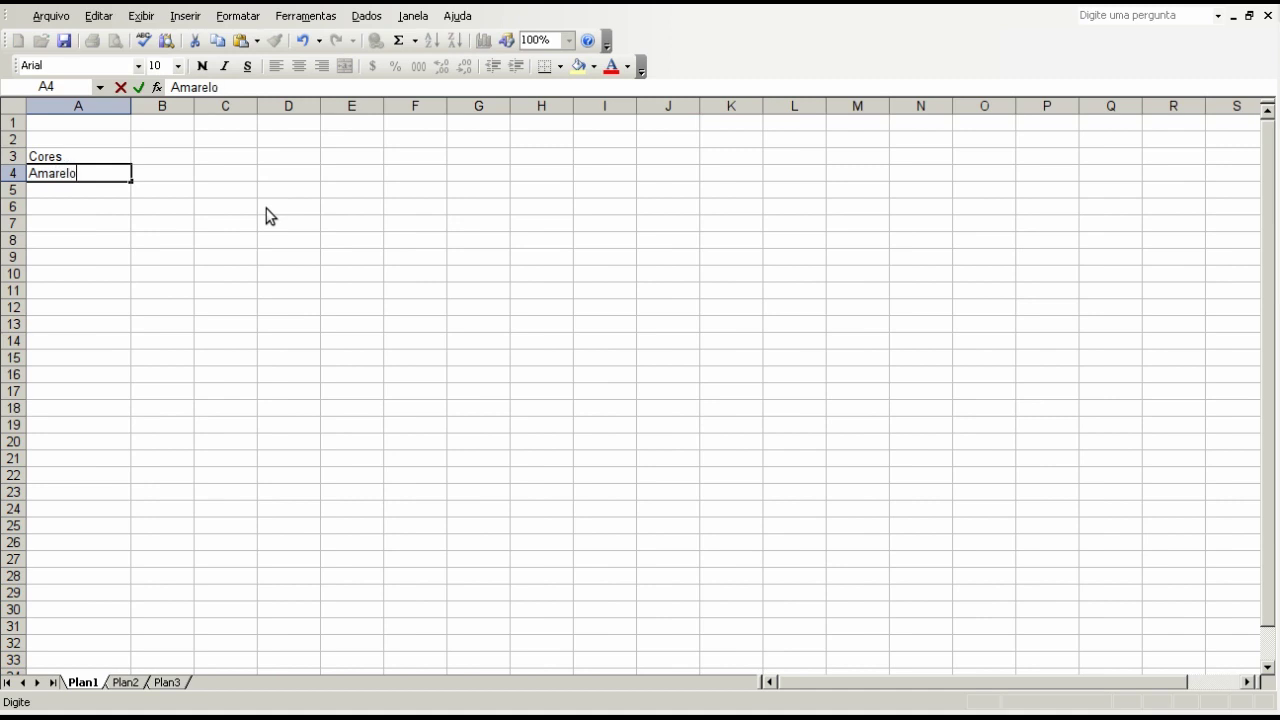
{"action": "key", "text": "Return"}
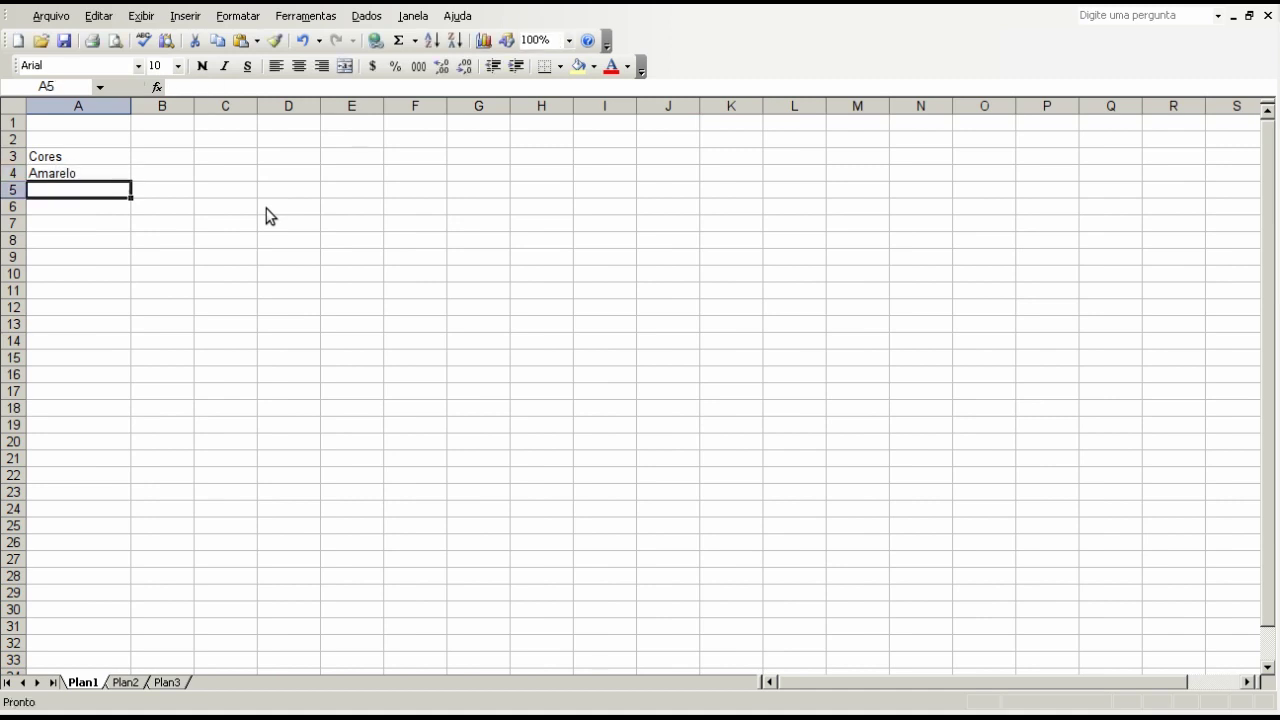
{"action": "type", "text": "Vermelho"}
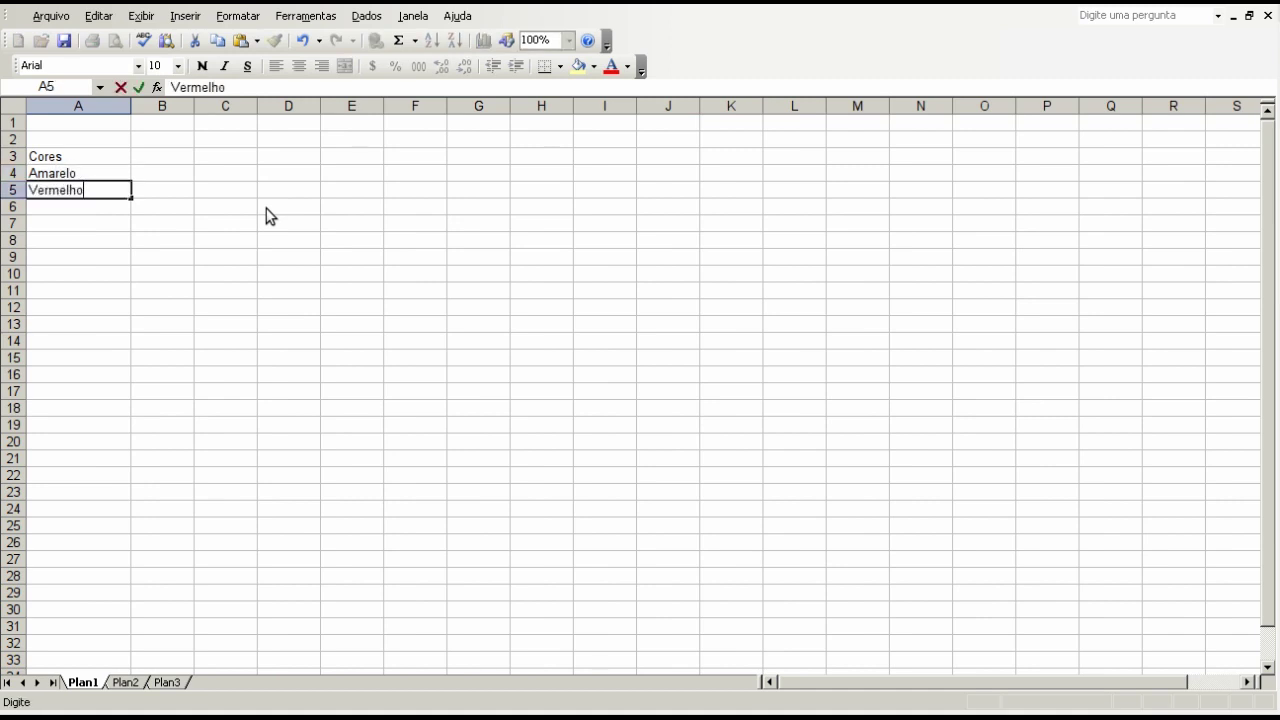
{"action": "key", "text": "Return"}
{"action": "type", "text": "Azul"}
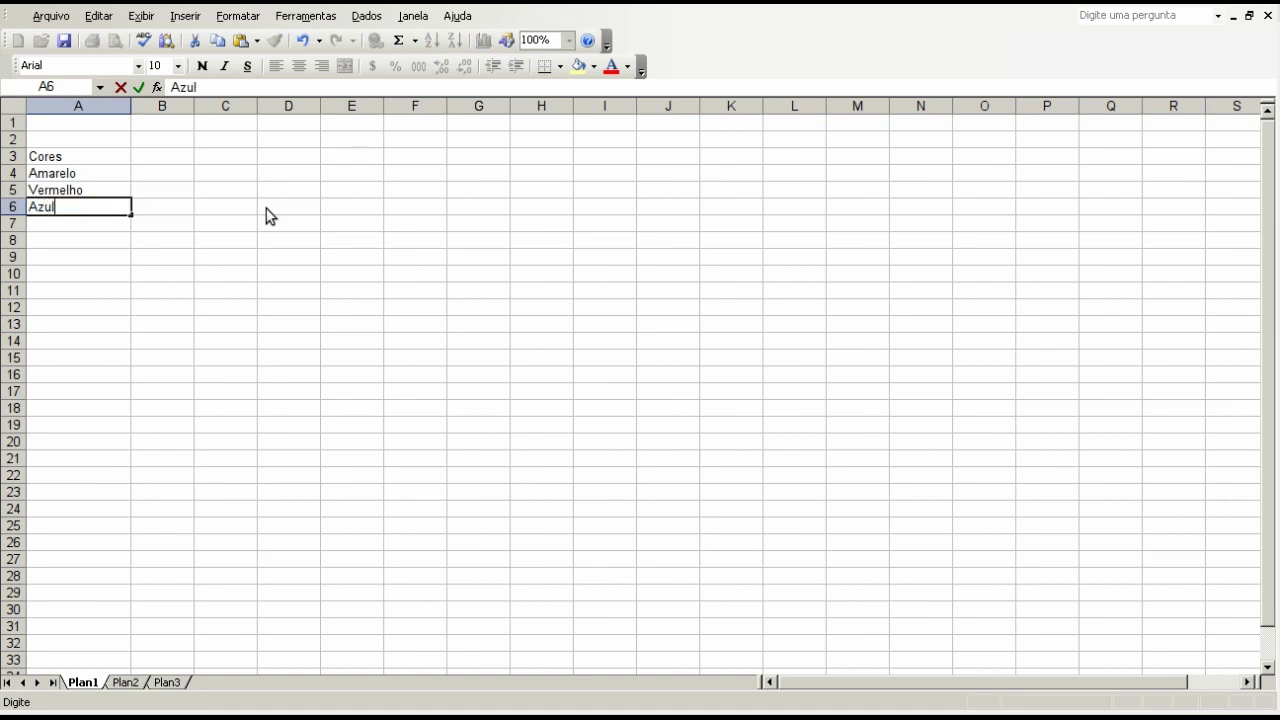
{"action": "key", "text": "Return"}
{"action": "type", "text": "Azul"}
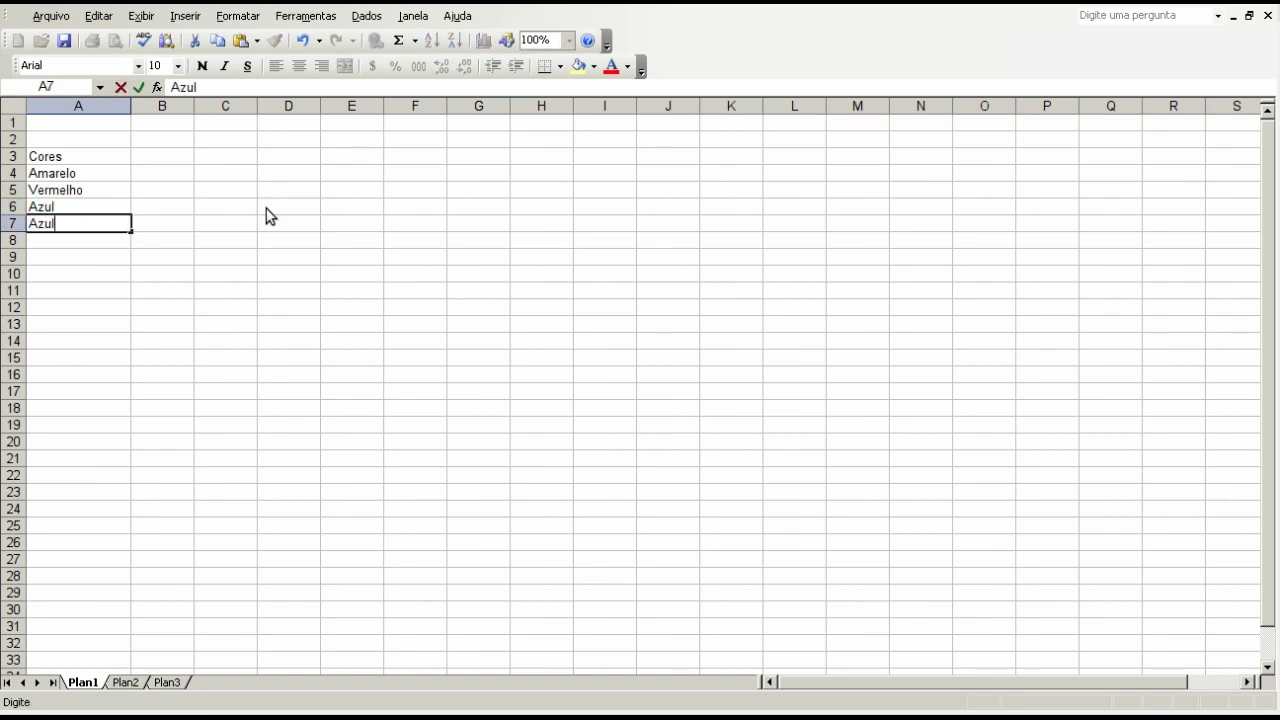
{"action": "key", "text": "Return"}
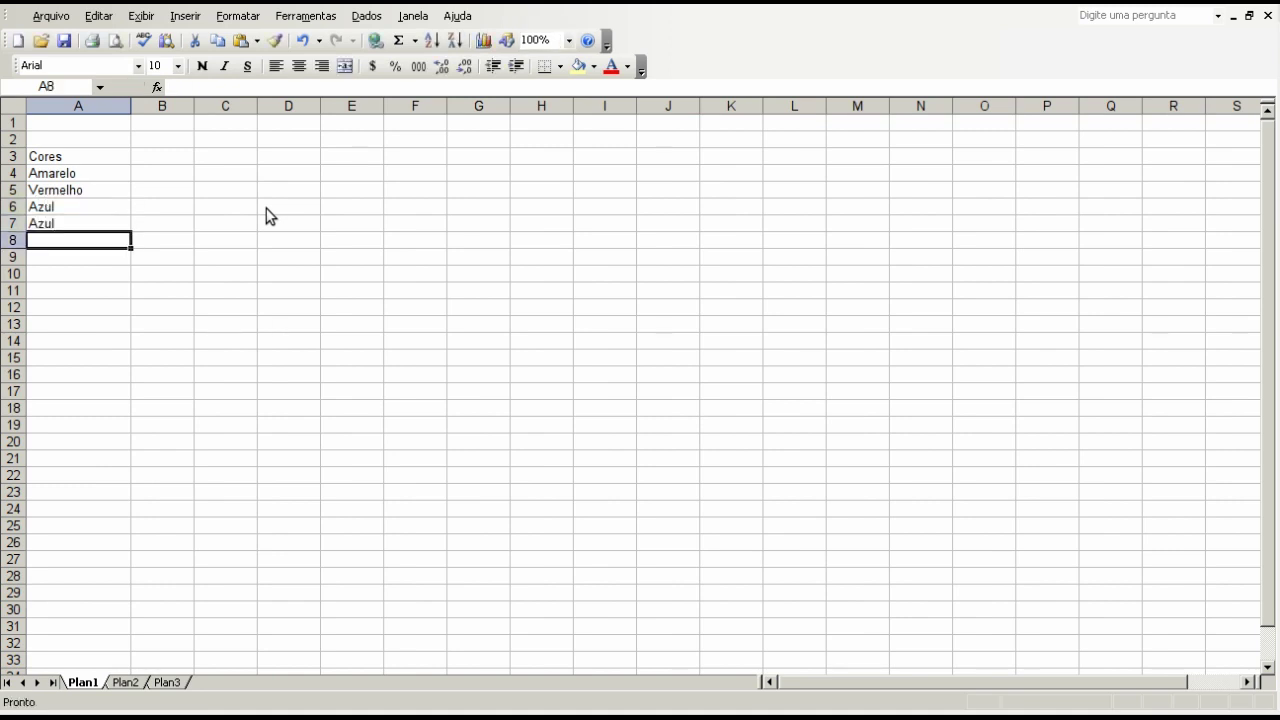
{"action": "type", "text": "Verde"}
{"action": "key", "text": "Return"}
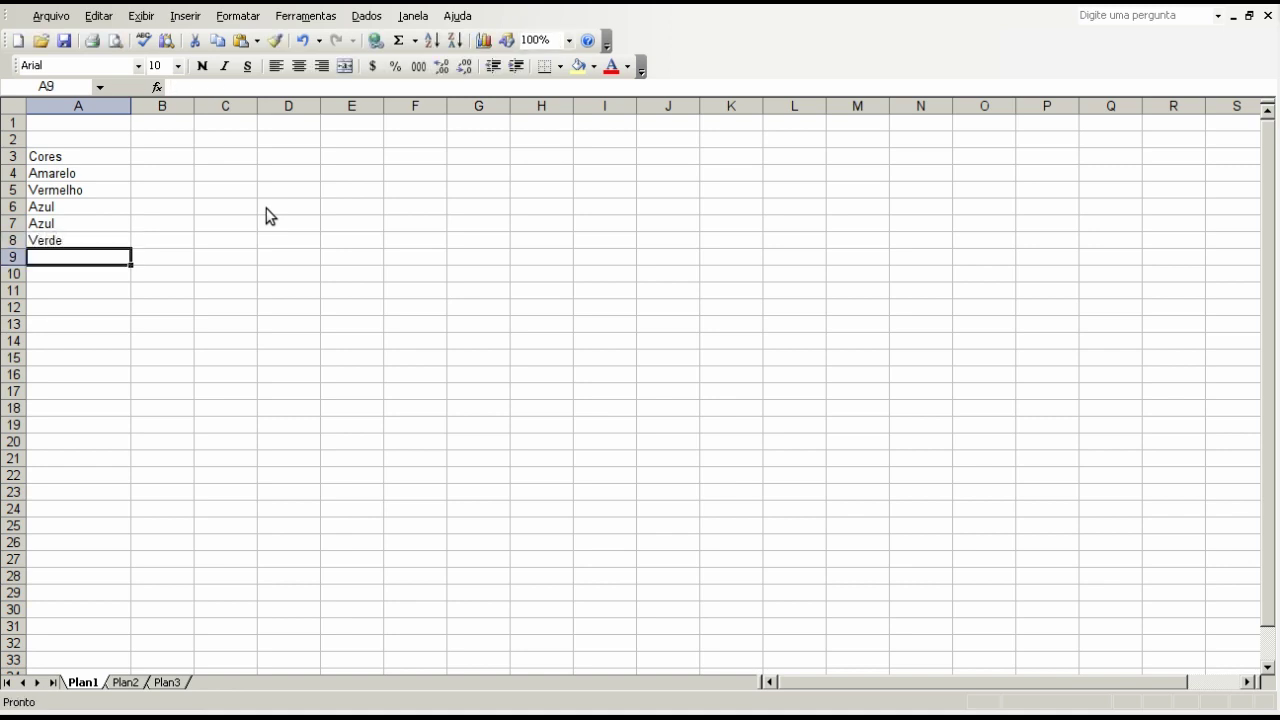
{"action": "type", "text": "Azul"}
{"action": "key", "text": "Return"}
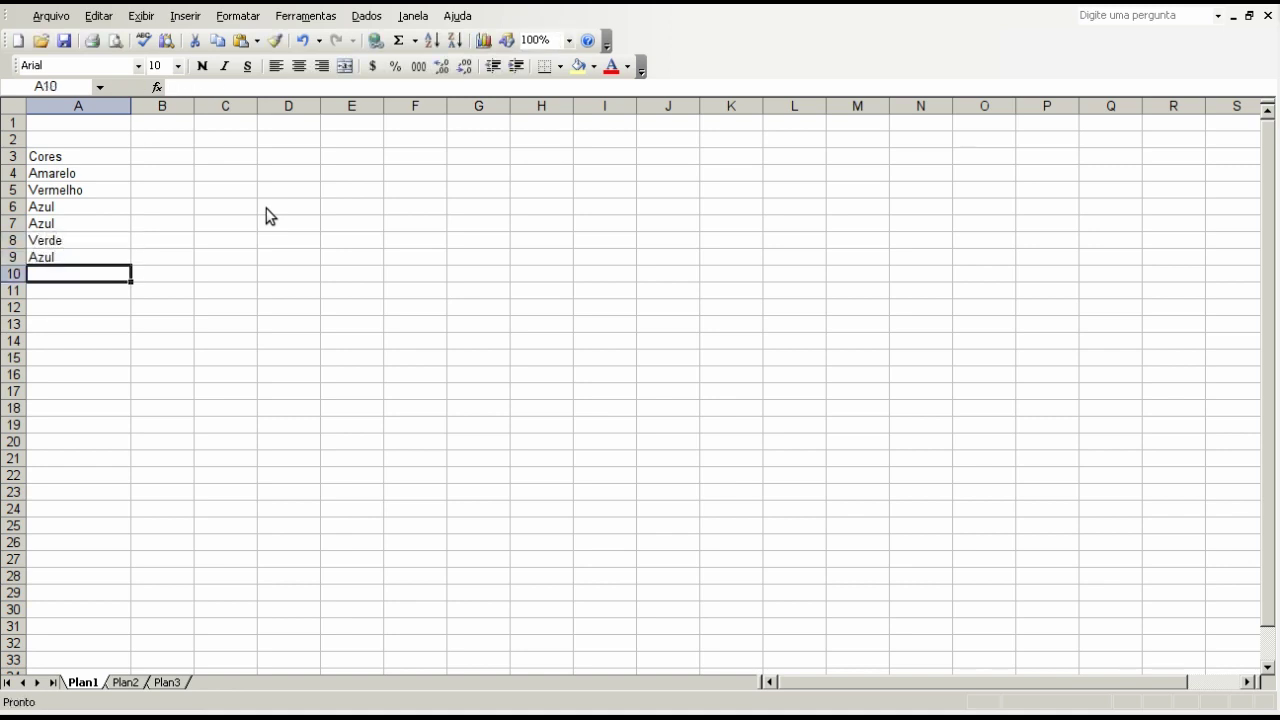
- Continue the colour list in cells A10 to A15 with Preto, Amarelo, Branco, Azul, Azul and Branco
{"action": "type", "text": "Preto"}
{"action": "key", "text": "Return"}
{"action": "type", "text": "Amarelo"}
{"action": "key", "text": "Return"}
{"action": "type", "text": "Branco"}
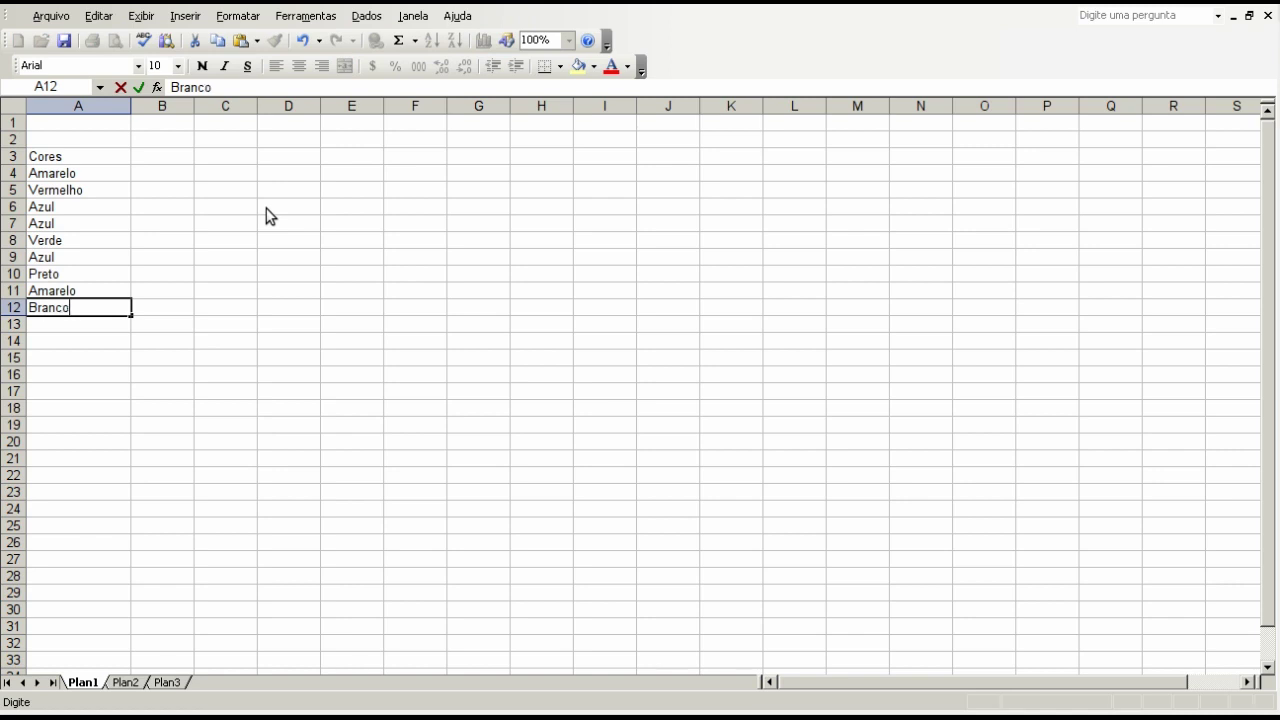
{"action": "key", "text": "Return"}
{"action": "type", "text": "Azul"}
{"action": "key", "text": "Return"}
{"action": "type", "text": "Branco"}
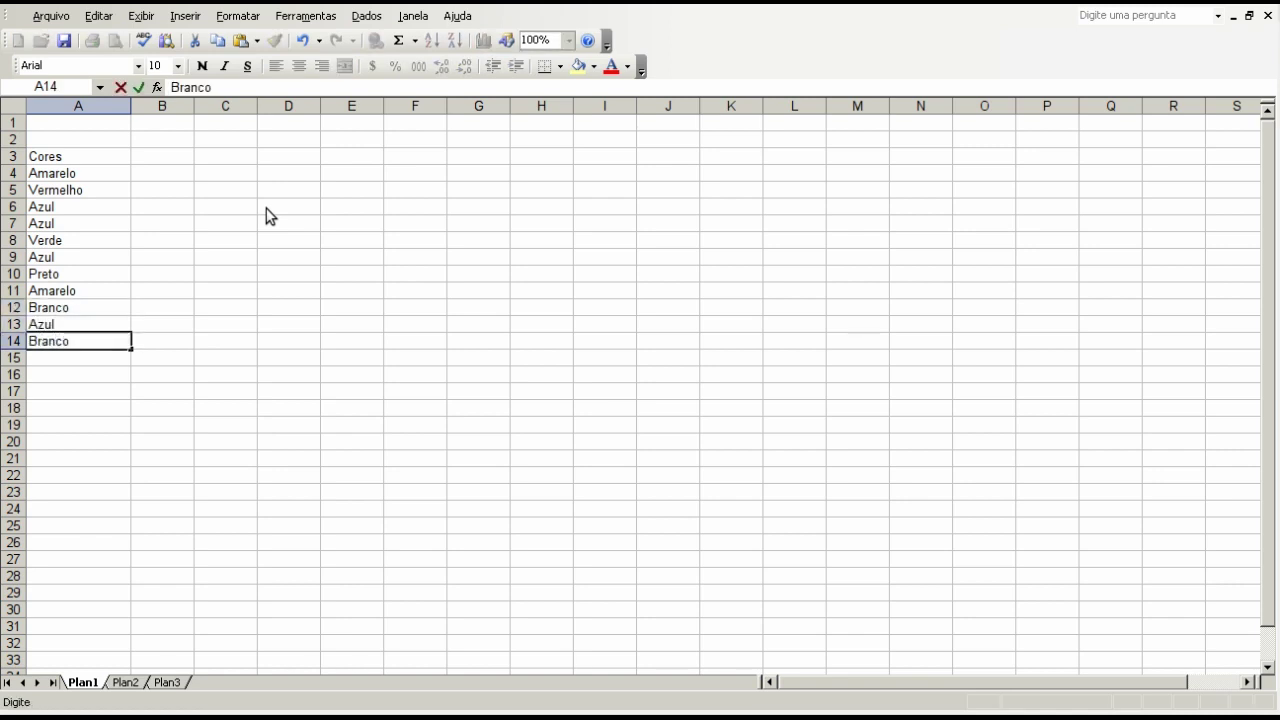
{"action": "key", "text": "Escape"}
{"action": "type", "text": "Azul"}
{"action": "key", "text": "Return"}
{"action": "type", "text": "Ba"}
{"action": "key", "text": "BackSpace"}
{"action": "type", "text": "ranco"}
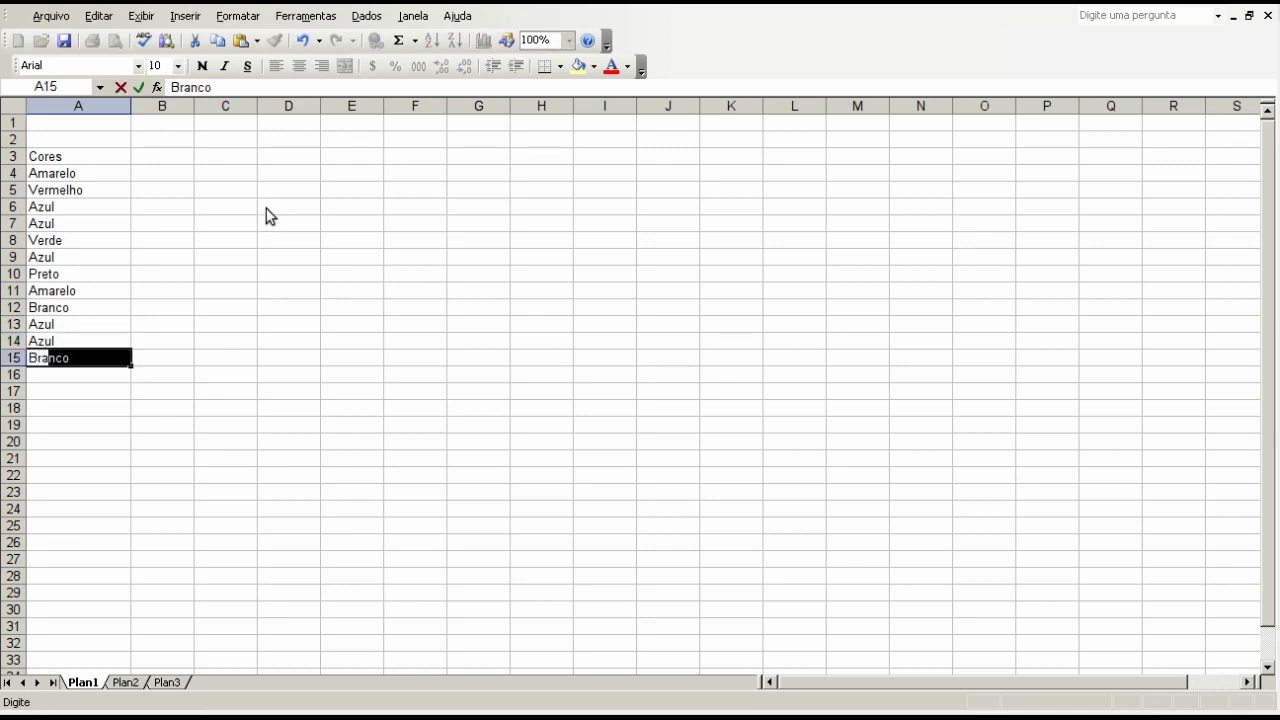
{"action": "key", "text": "Return"}
- Format the Cores heading in A3 with a black fill and white text
{"action": "key", "text": "Up"}
{"action": "key", "text": "Up"}
{"action": "key", "text": "Up"}
{"action": "key", "text": "Up"}
{"action": "key", "text": "Up"}
{"action": "key", "text": "Up"}
{"action": "key", "text": "Up"}
{"action": "key", "text": "Up"}
{"action": "key", "text": "Up"}
{"action": "key", "text": "Up"}
{"action": "key", "text": "Up"}
{"action": "key", "text": "Up"}
{"action": "key", "text": "Up"}
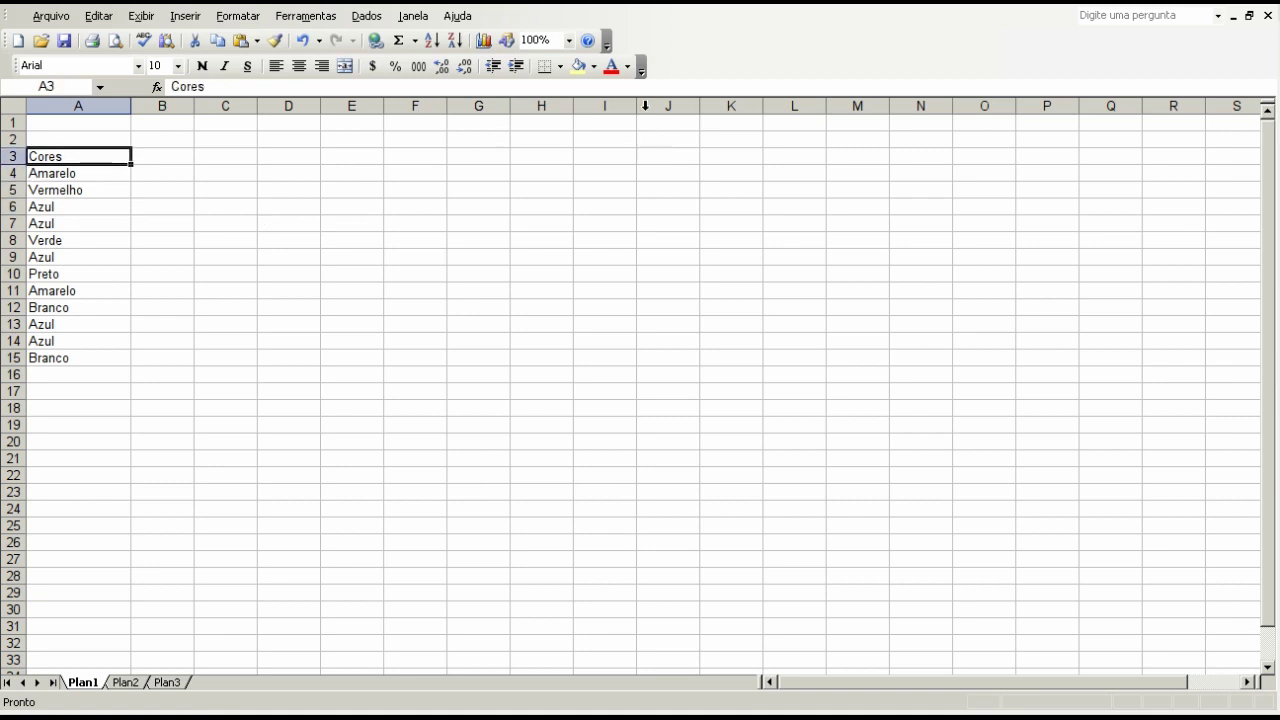
{"action": "left_click", "coordinate": [593, 67]}
{"action": "left_click", "coordinate": [580, 125]}
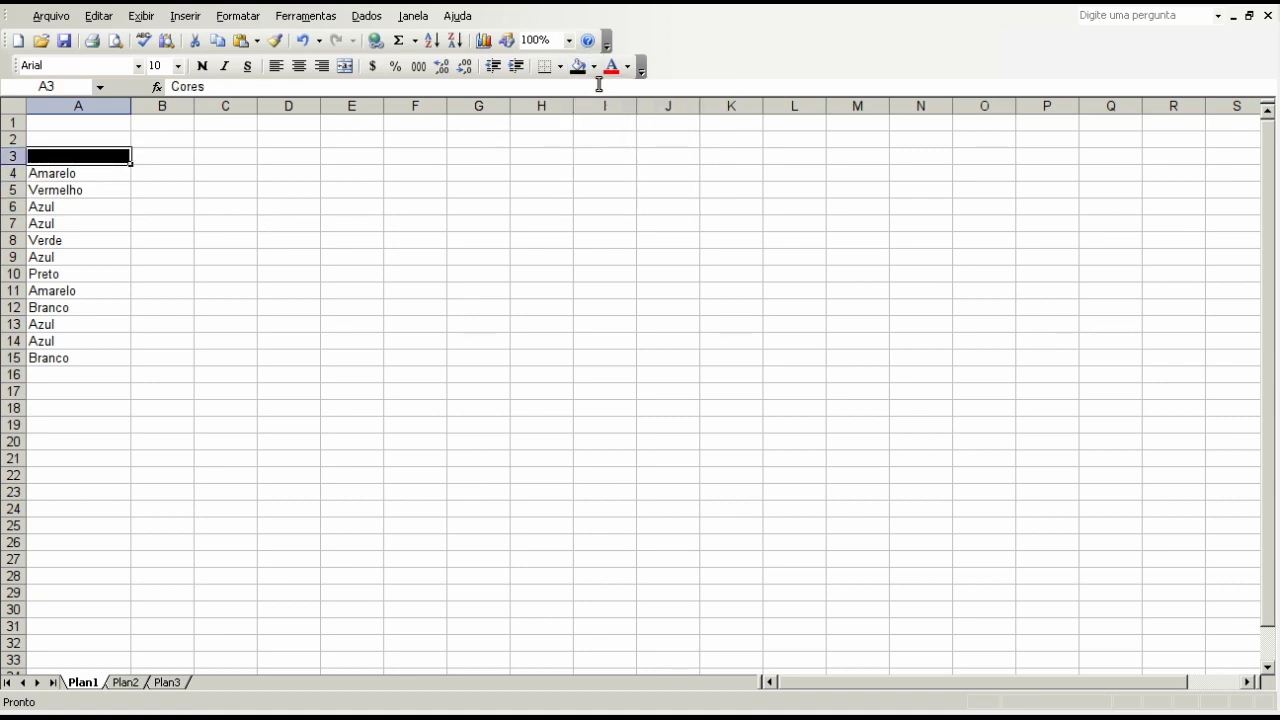
{"action": "left_click", "coordinate": [627, 67]}
{"action": "left_click", "coordinate": [740, 197]}
{"action": "left_click", "coordinate": [445, 218]}
- Count the entries in A4:A15 using the Cont.Valores quick calculation
{"action": "left_click", "coordinate": [38, 172]}
{"action": "left_click_drag", "start_coordinate": [75, 180], "coordinate": [69, 357]}
{"action": "right_click", "coordinate": [1040, 710]}
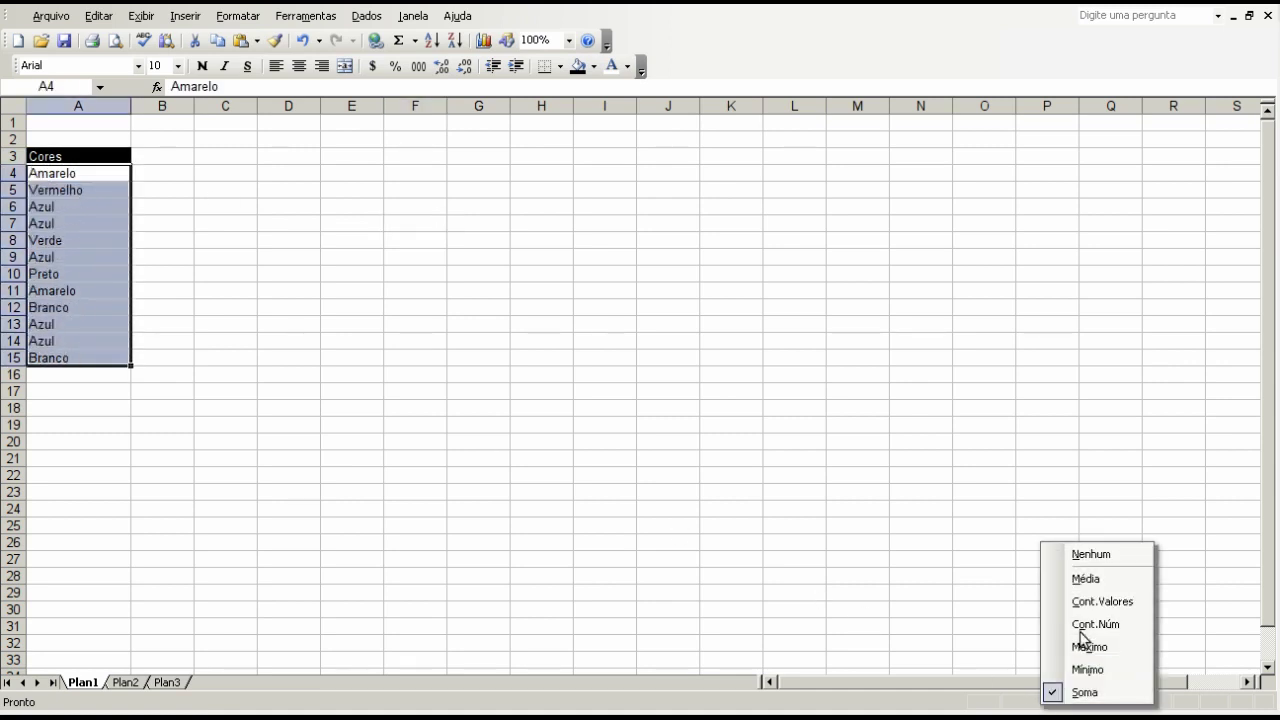
{"action": "left_click", "coordinate": [1100, 606]}
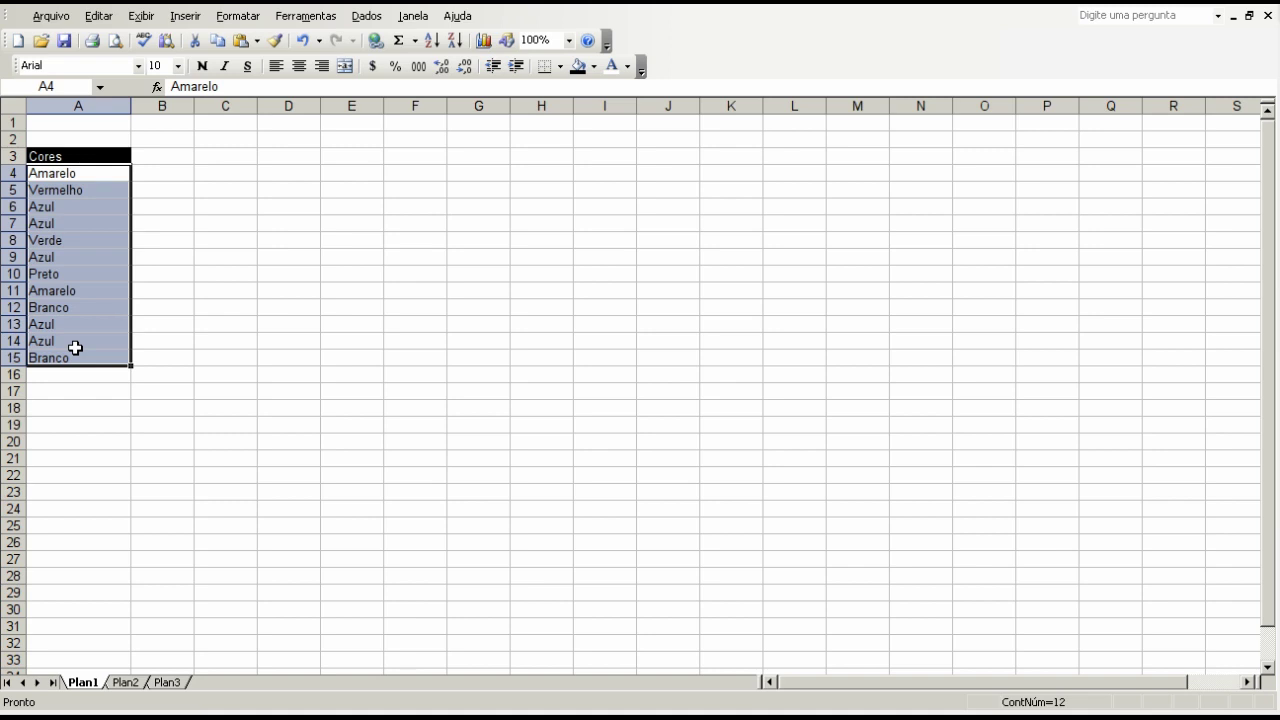
- Insert the CONT.SE function into cell A1
{"action": "left_click", "coordinate": [111, 122]}
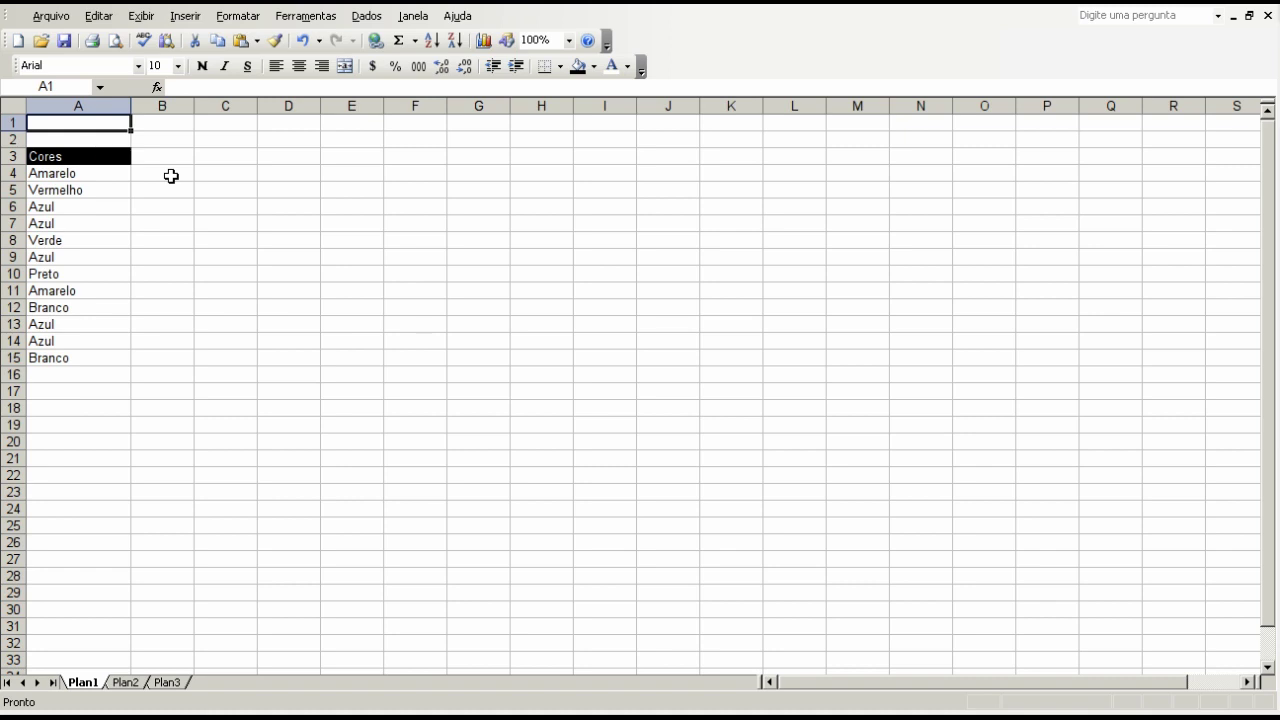
{"action": "left_click", "coordinate": [157, 87]}
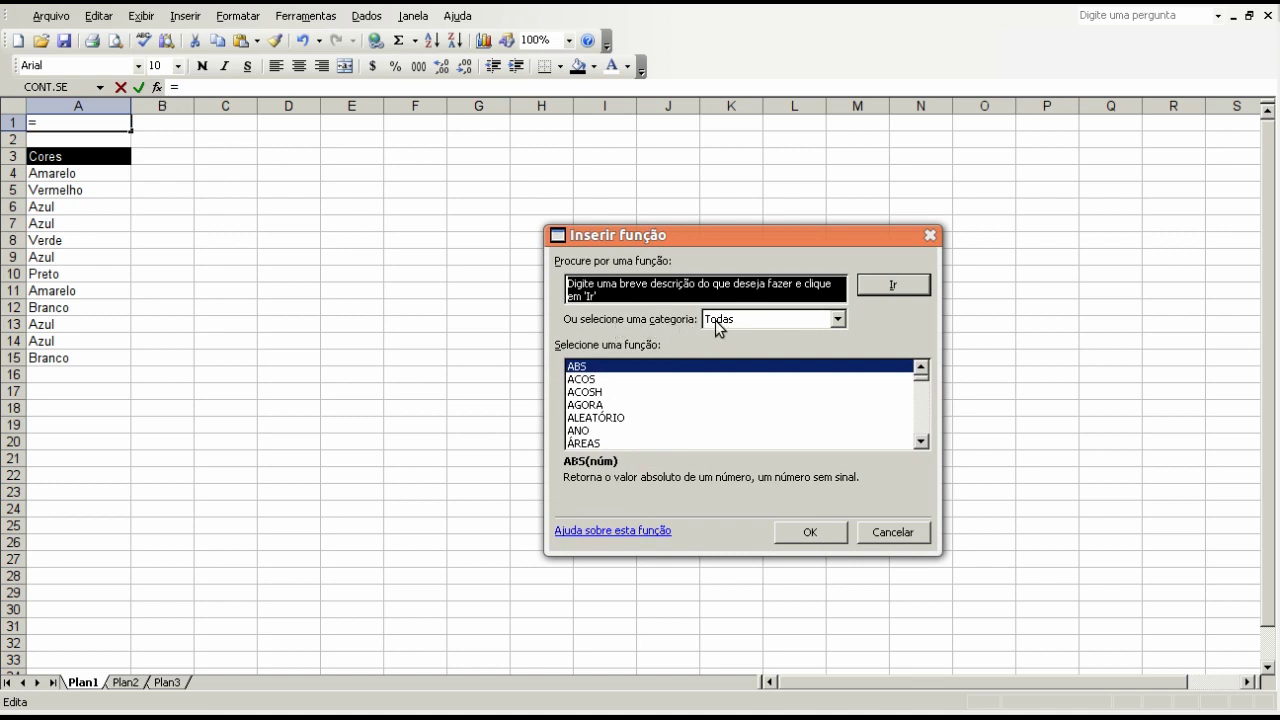
{"action": "left_click", "coordinate": [679, 381]}
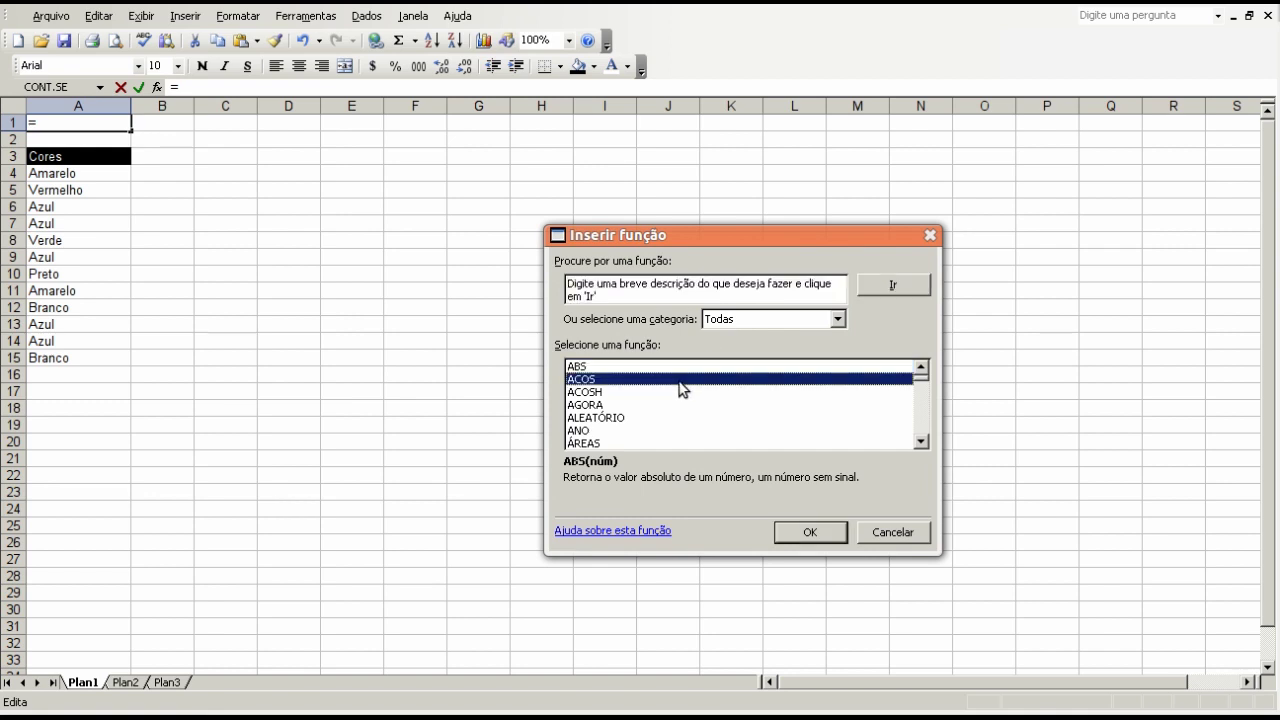
{"action": "type", "text": "cont"}
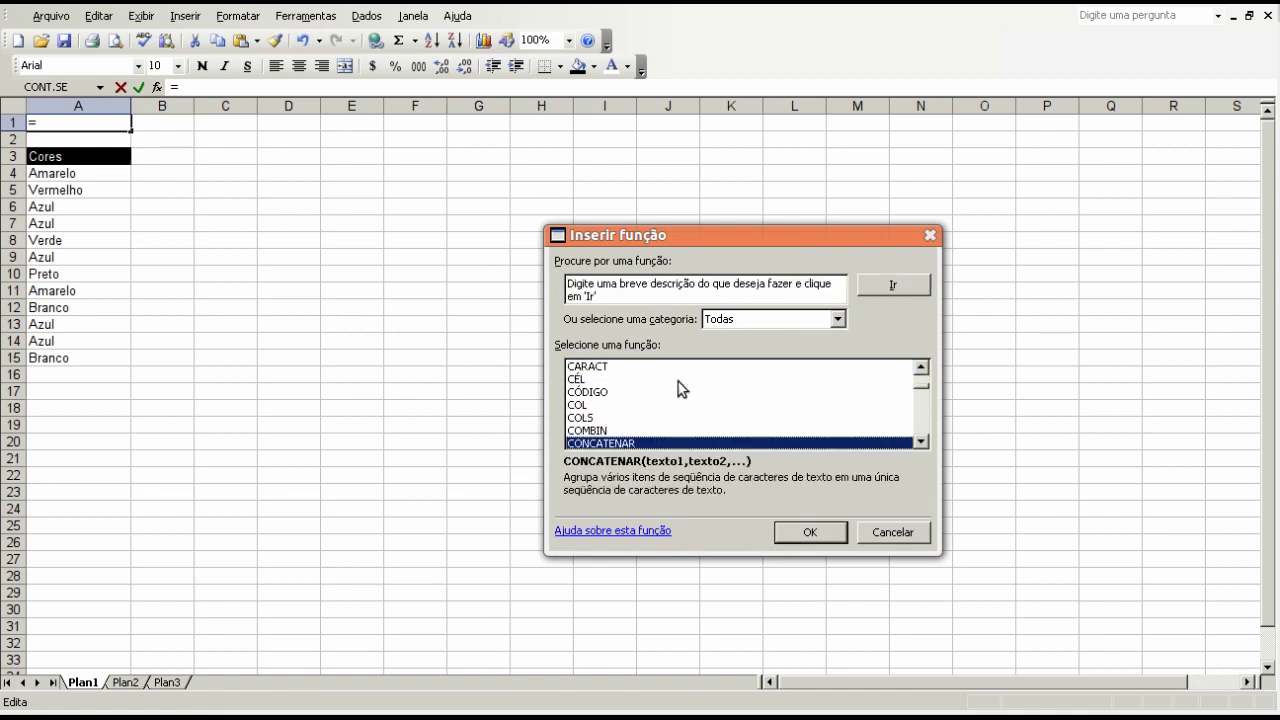
{"action": "type", "text": "cont"}
{"action": "key", "text": "Down"}
{"action": "key", "text": "Down"}
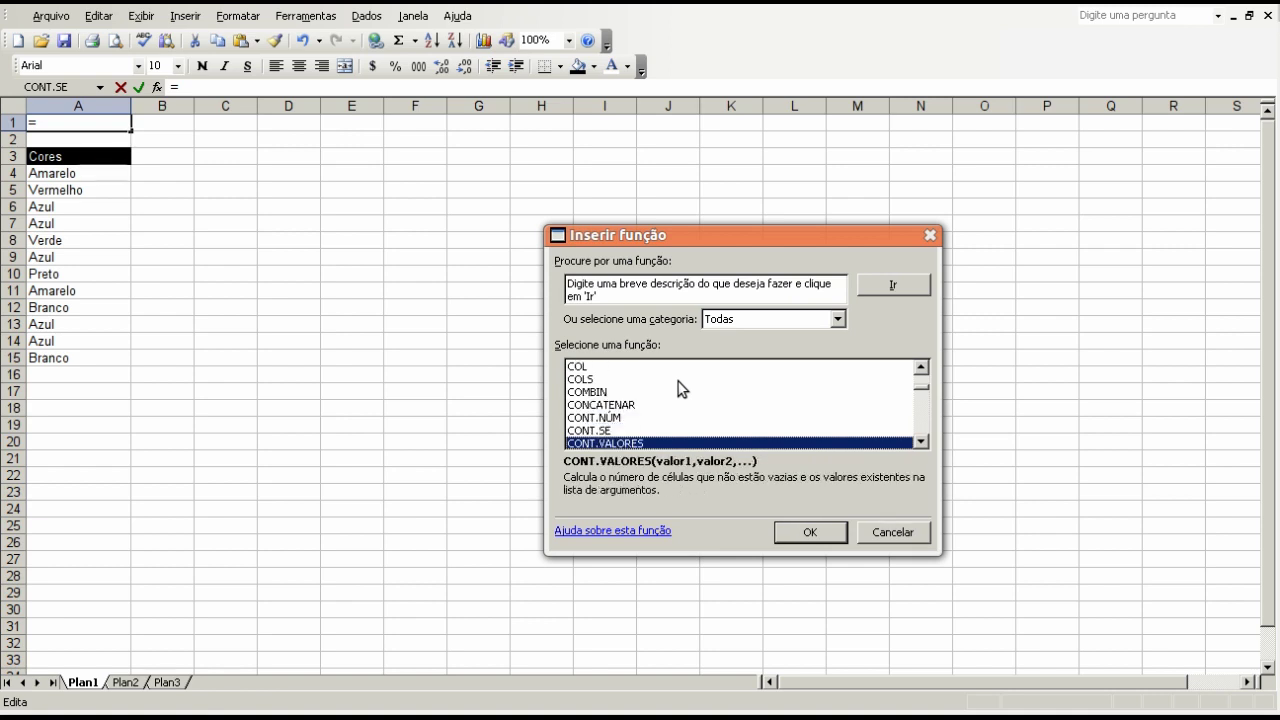
{"action": "key", "text": "Up"}
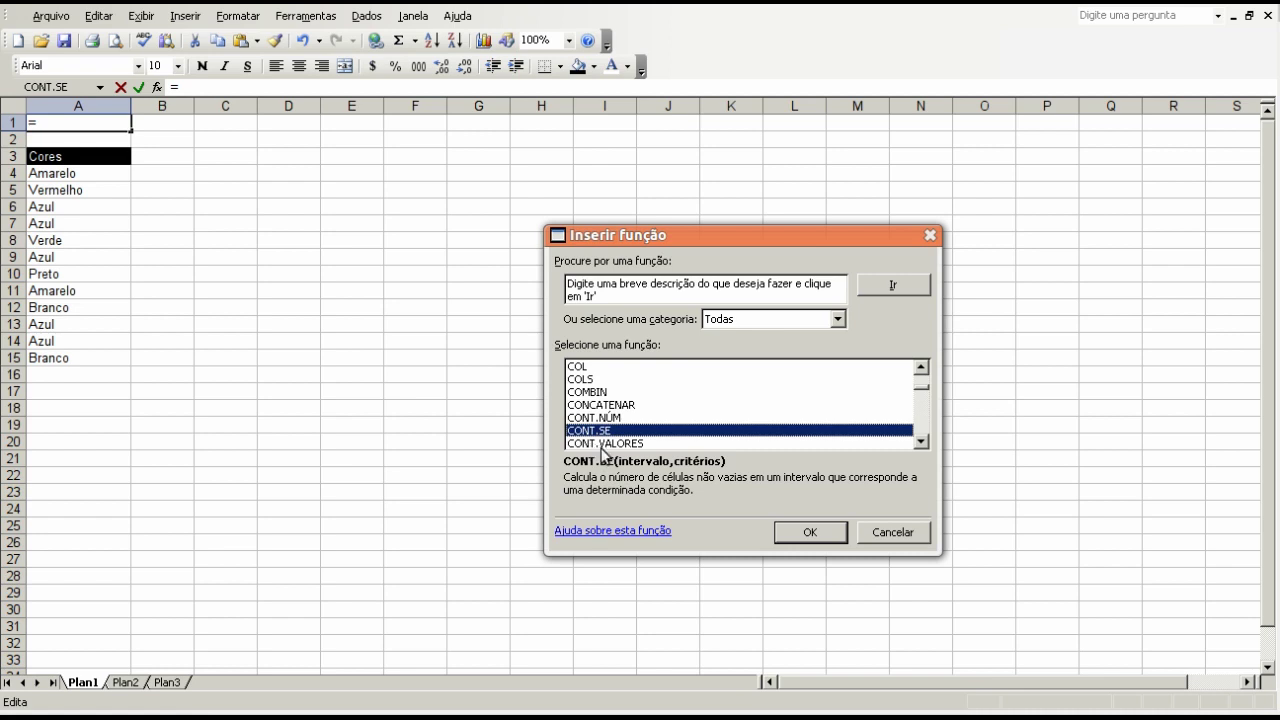
{"action": "left_click", "coordinate": [825, 531]}
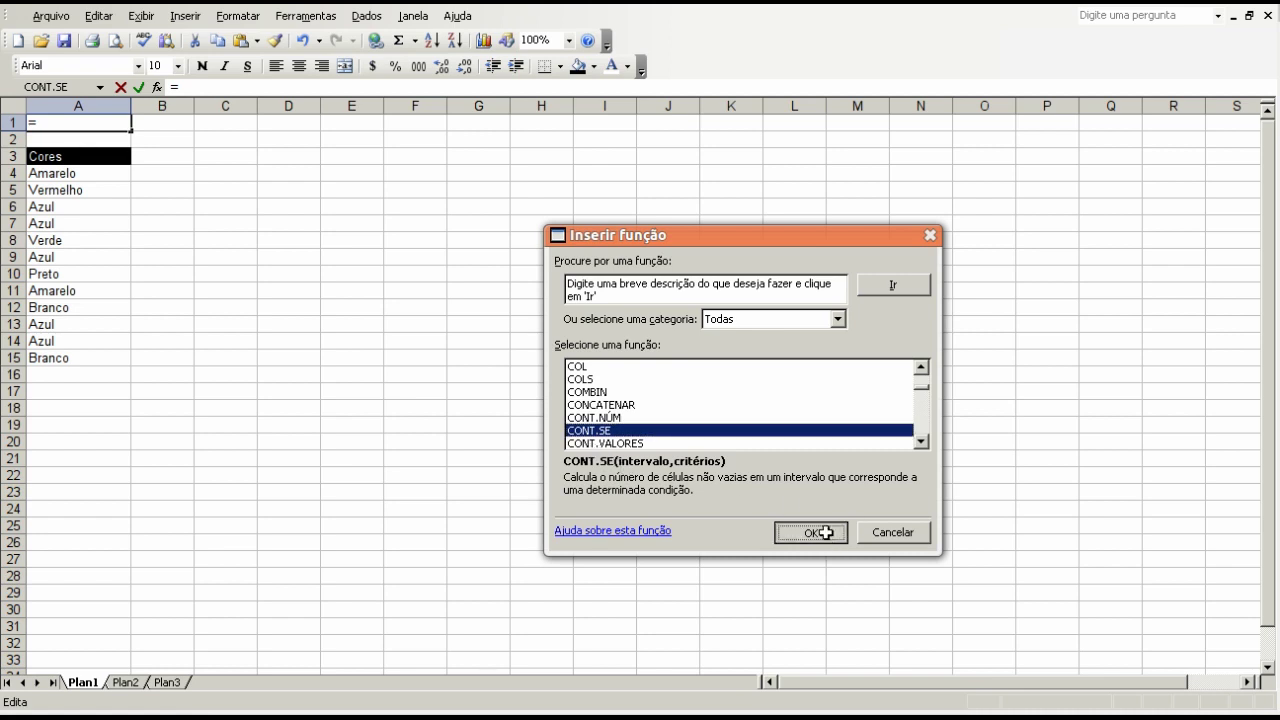
- Examine the descriptions of the Intervalo and Critérios arguments of CONT.SE
{"action": "left_click_drag", "start_coordinate": [717, 9], "coordinate": [483, 304]}
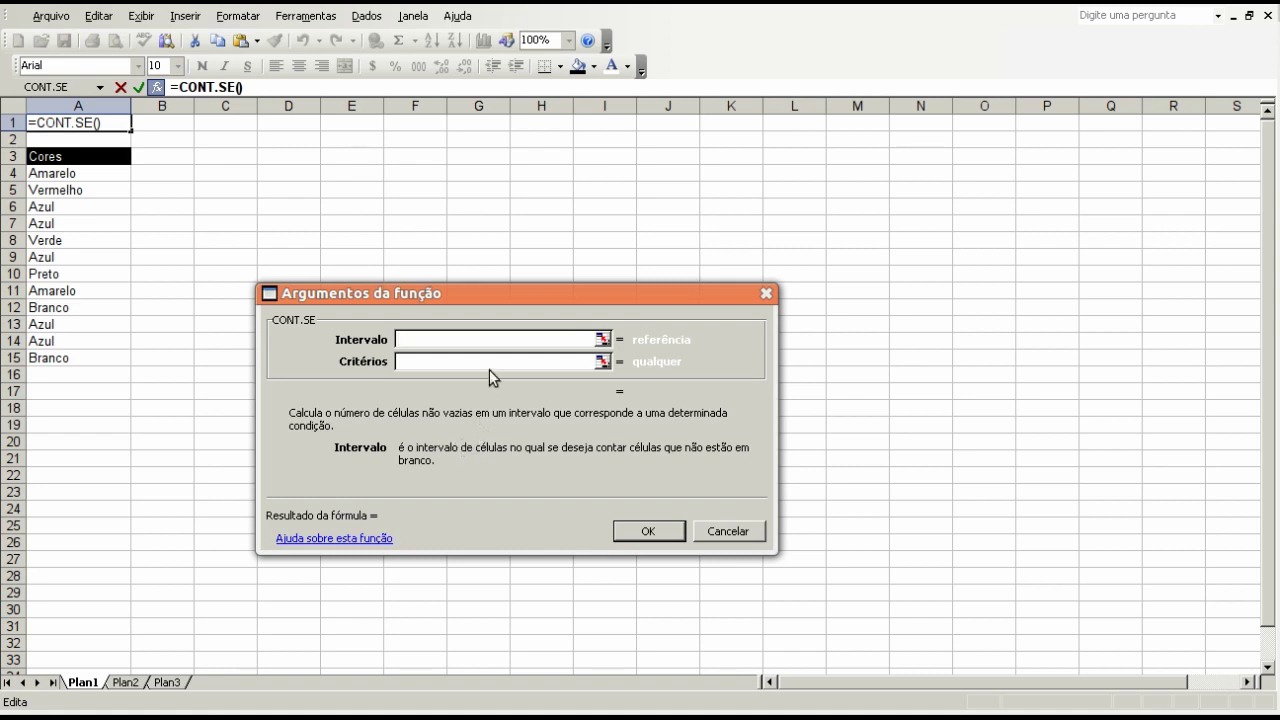
{"action": "left_click_drag", "start_coordinate": [554, 291], "coordinate": [572, 248]}
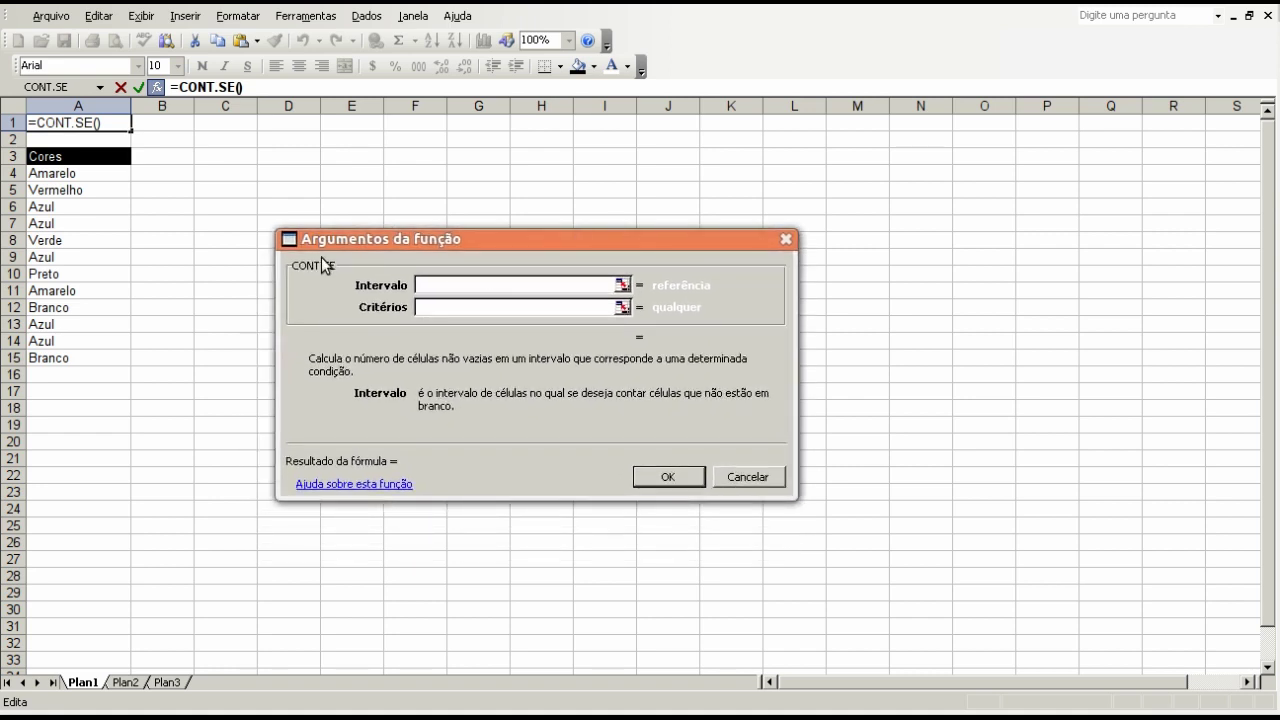
{"action": "left_click", "coordinate": [433, 306]}
{"action": "left_click", "coordinate": [440, 290]}
{"action": "left_click", "coordinate": [445, 306]}
{"action": "left_click", "coordinate": [445, 285]}
{"action": "left_click", "coordinate": [446, 306]}
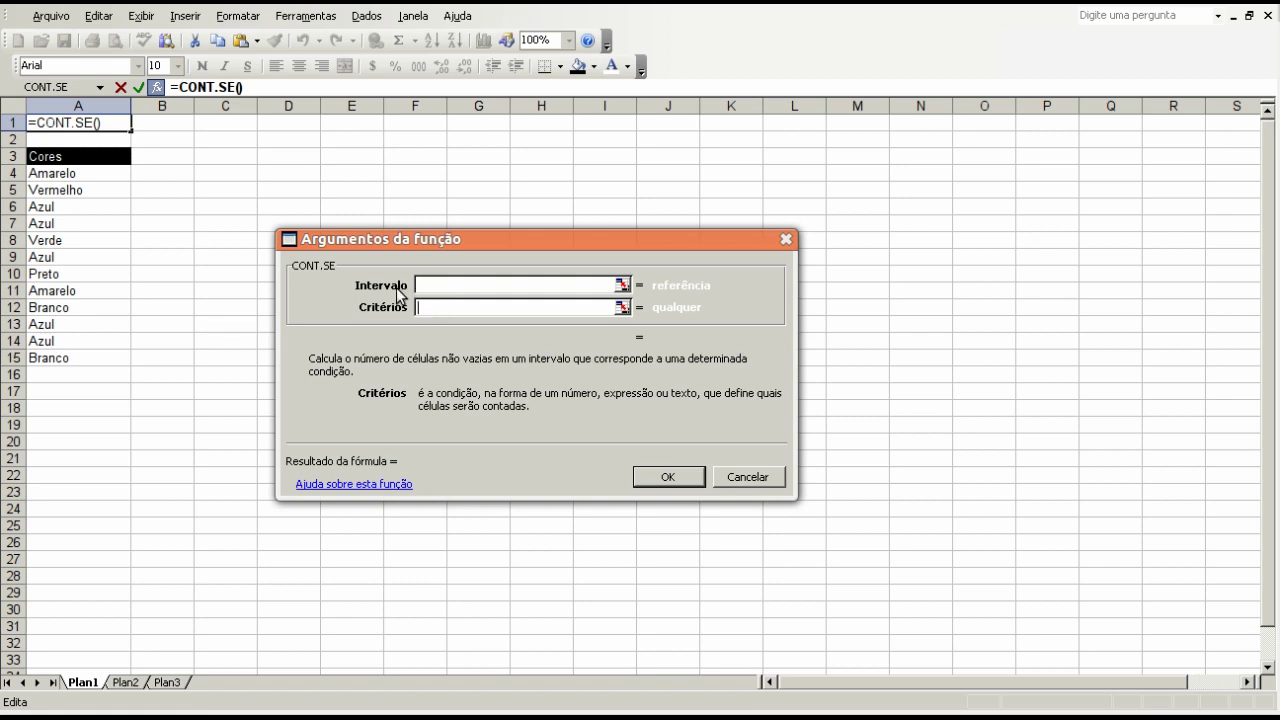
- Set the Intervalo argument of CONT.SE to the colour list A4:A15
{"action": "left_click", "coordinate": [426, 285]}
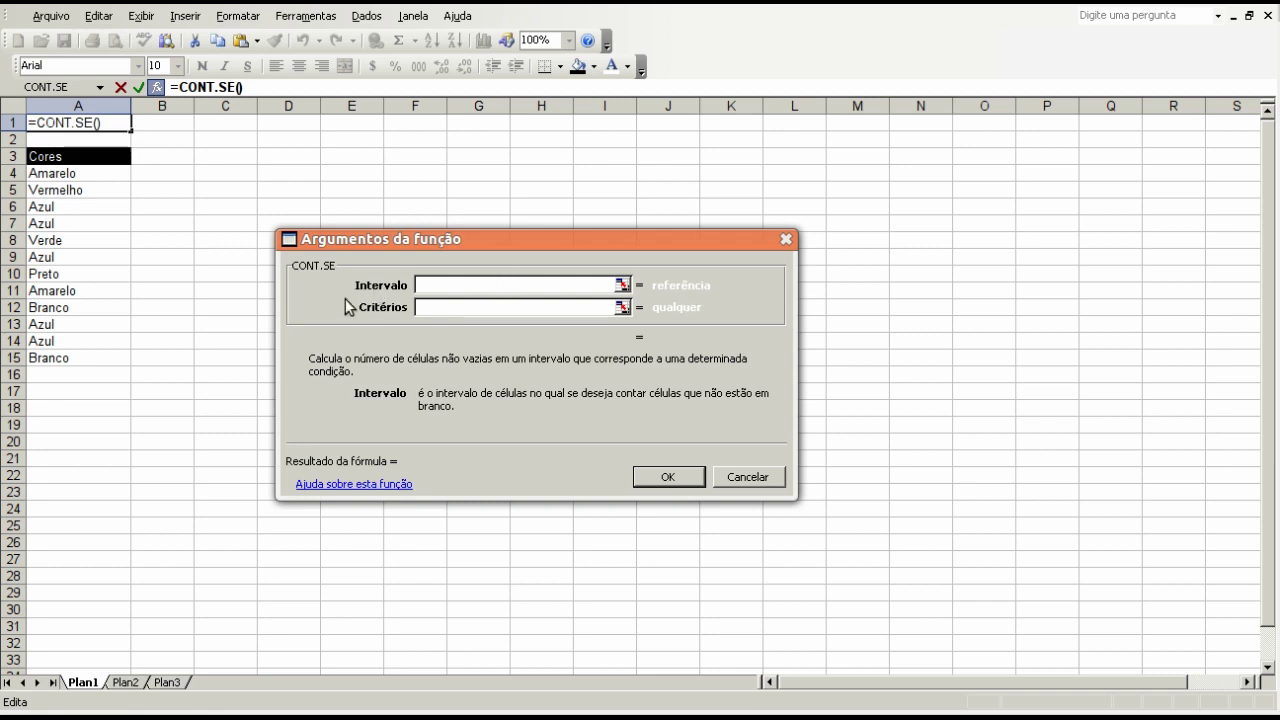
{"action": "left_click_drag", "start_coordinate": [52, 173], "coordinate": [58, 357]}
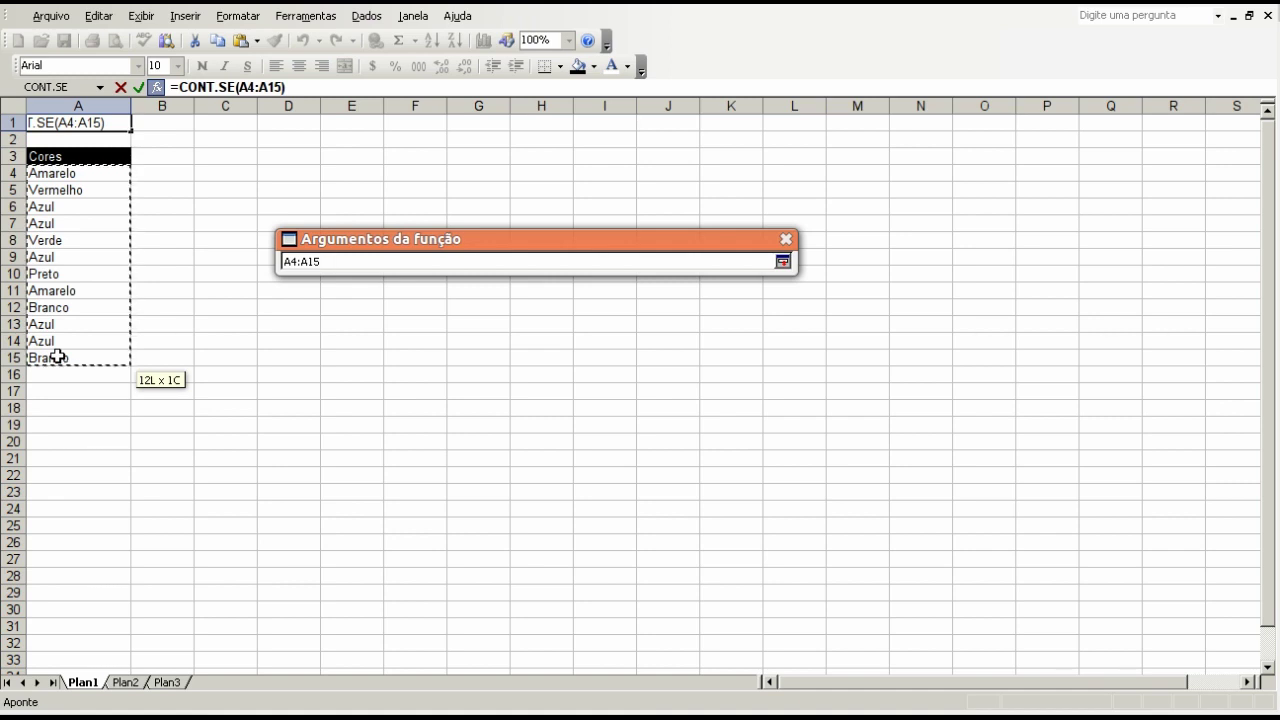
{"action": "key", "text": "Return"}
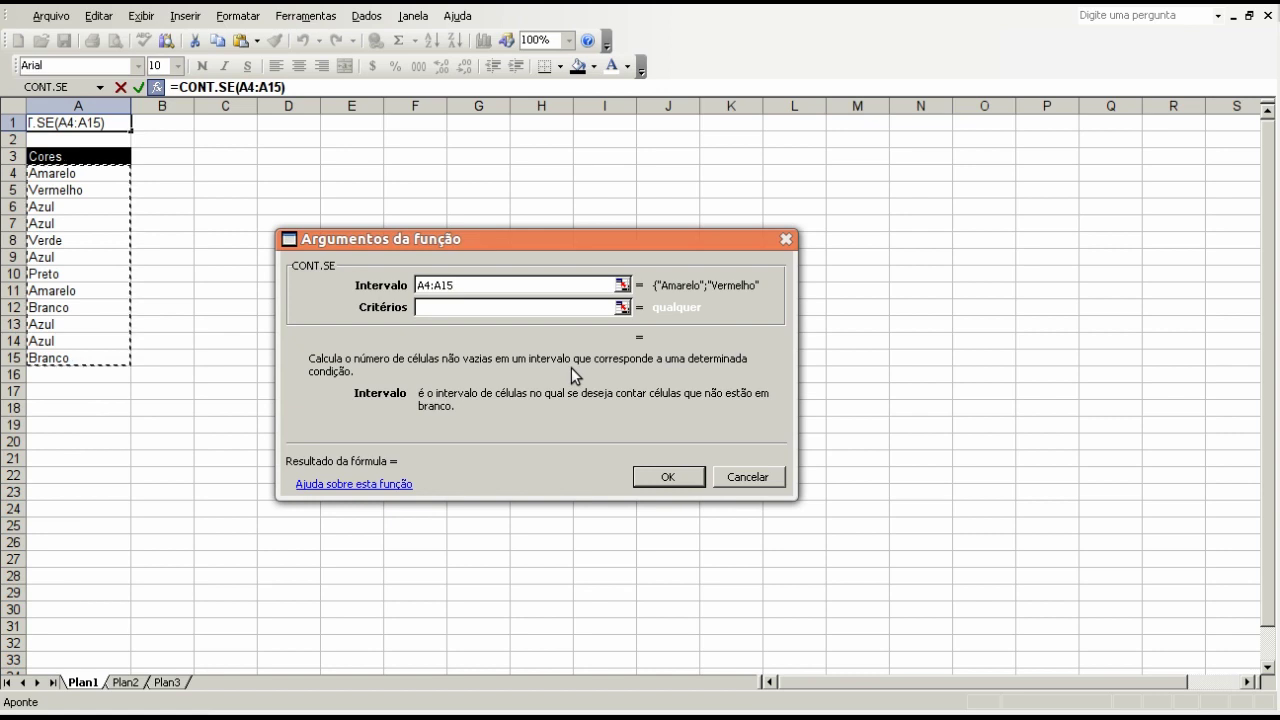
- Try adding the colour list to Intervalo a second time, clear the argument and reselect A4:A15
{"action": "double_click", "coordinate": [463, 286]}
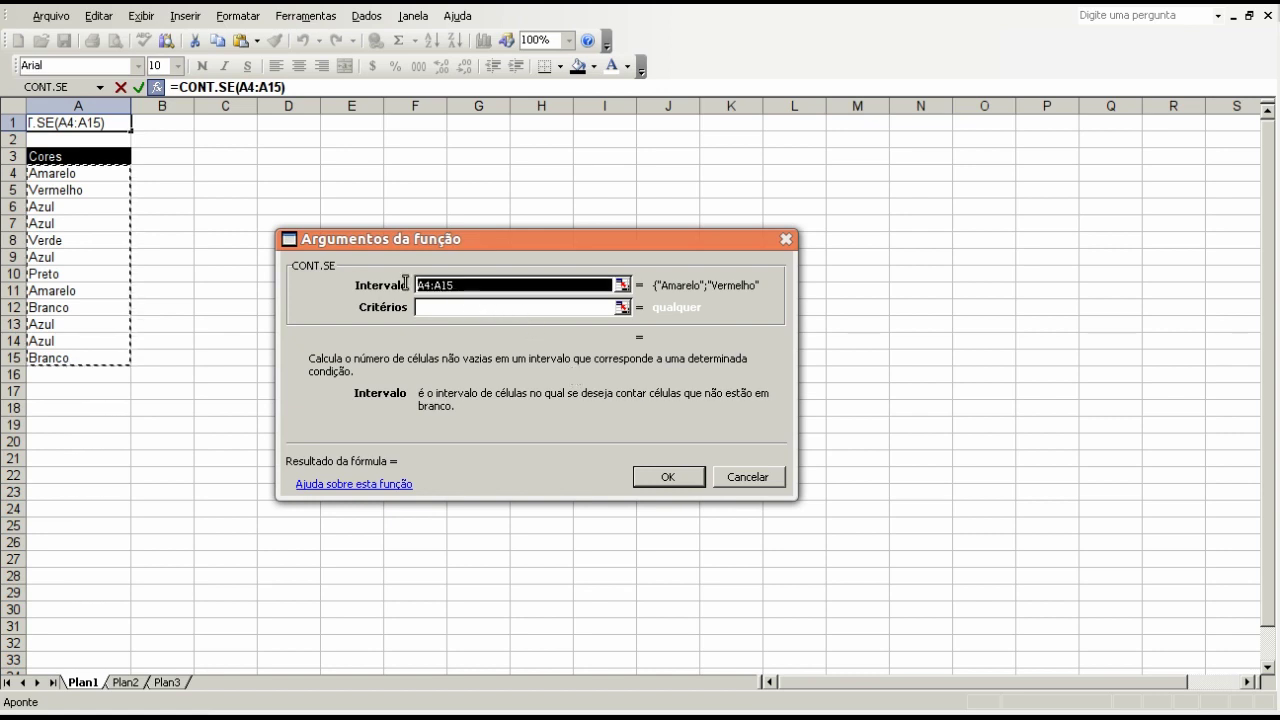
{"action": "left_click", "coordinate": [466, 285]}
{"action": "left_click_drag", "start_coordinate": [56, 174], "coordinate": [56, 358]}
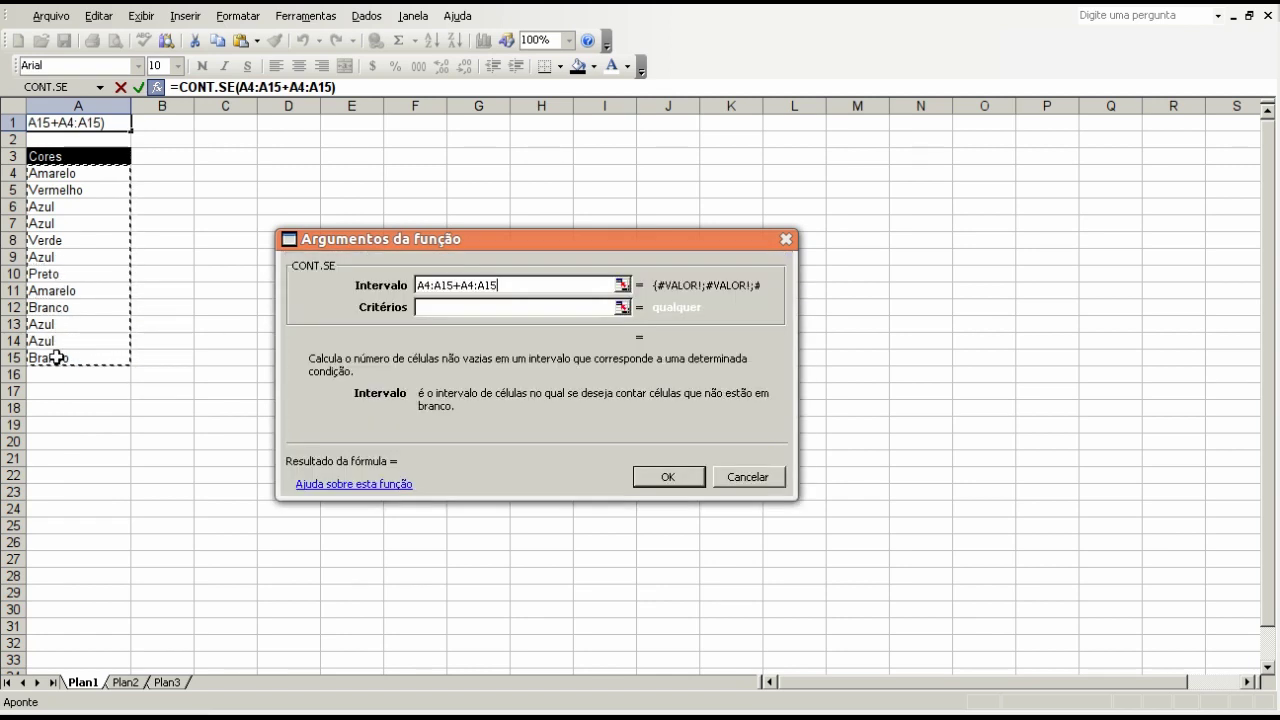
{"action": "left_click_drag", "start_coordinate": [514, 288], "coordinate": [310, 288]}
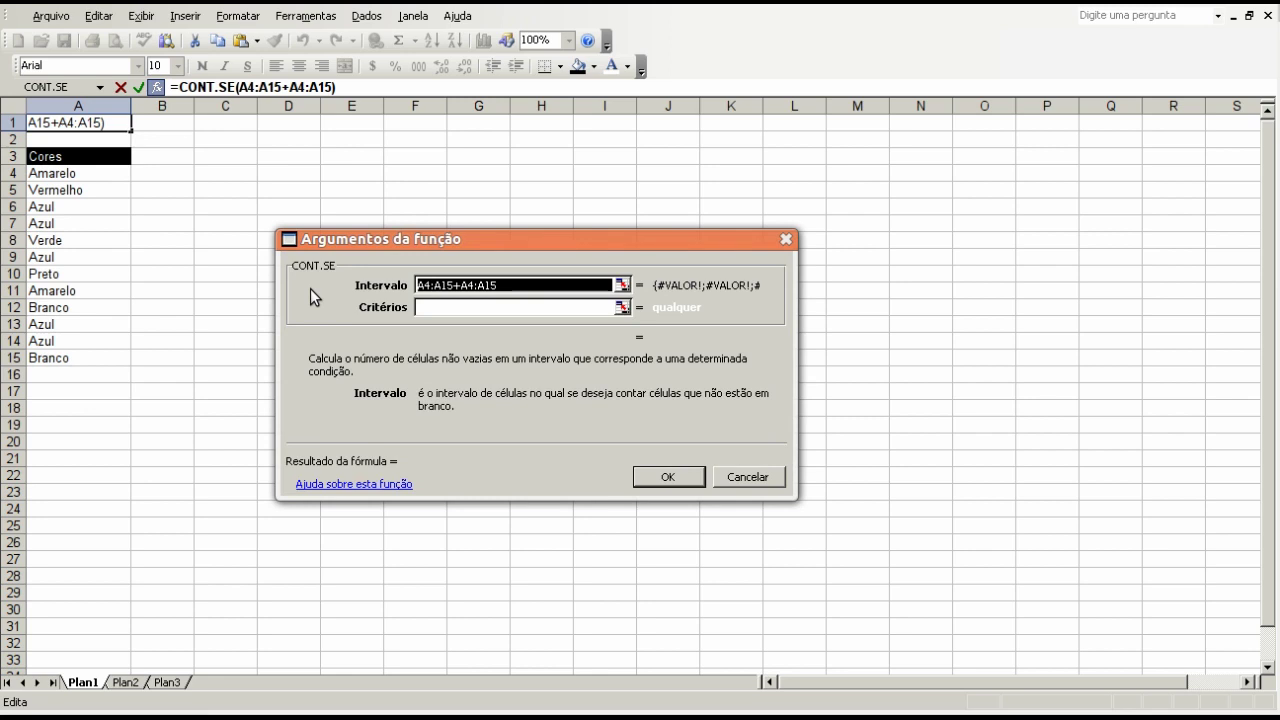
{"action": "key", "text": "BackSpace"}
{"action": "left_click_drag", "start_coordinate": [82, 172], "coordinate": [70, 352]}
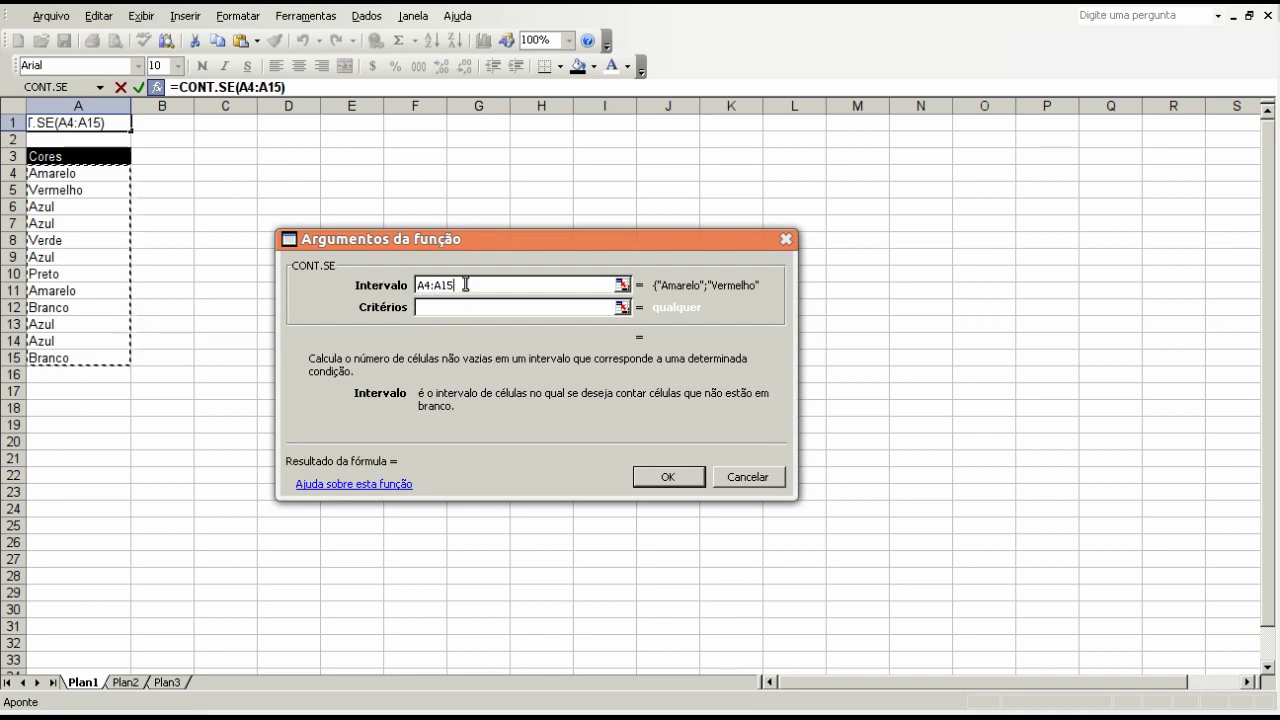
- Set the Critérios argument of CONT.SE to "Azul", including the quotation marks
{"action": "left_click", "coordinate": [428, 306]}
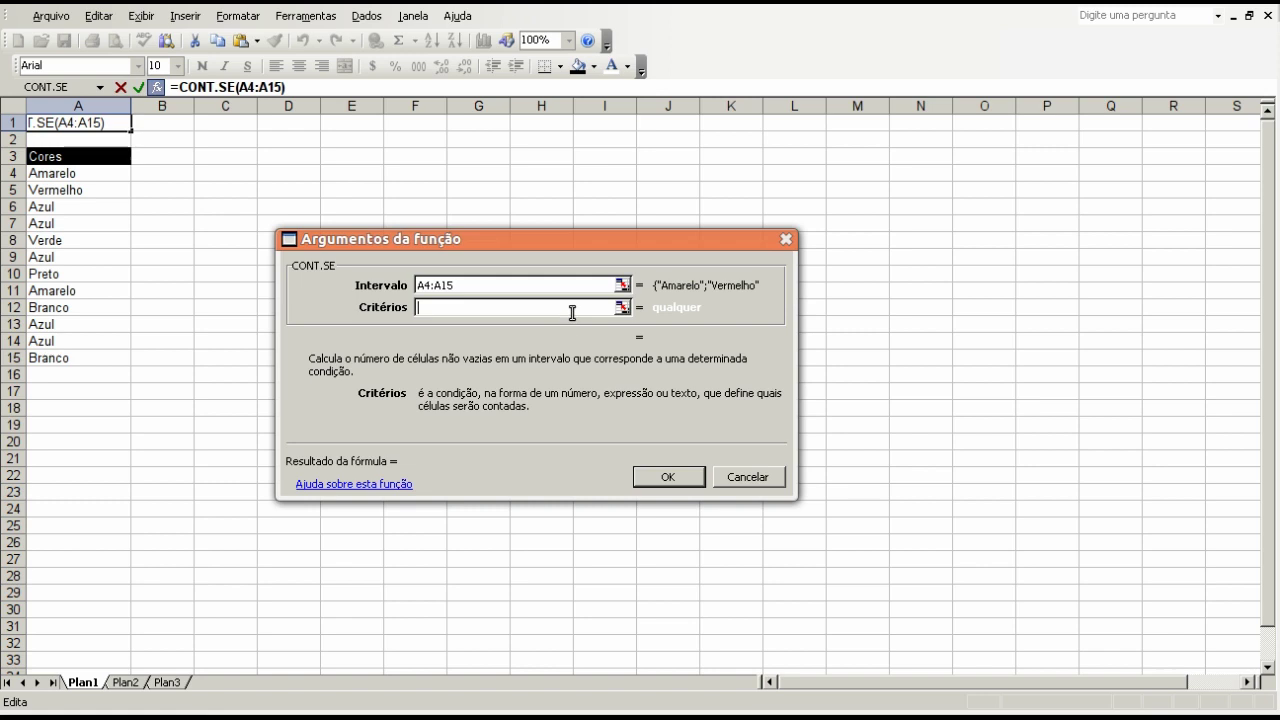
{"action": "type", "text": "\"A"}
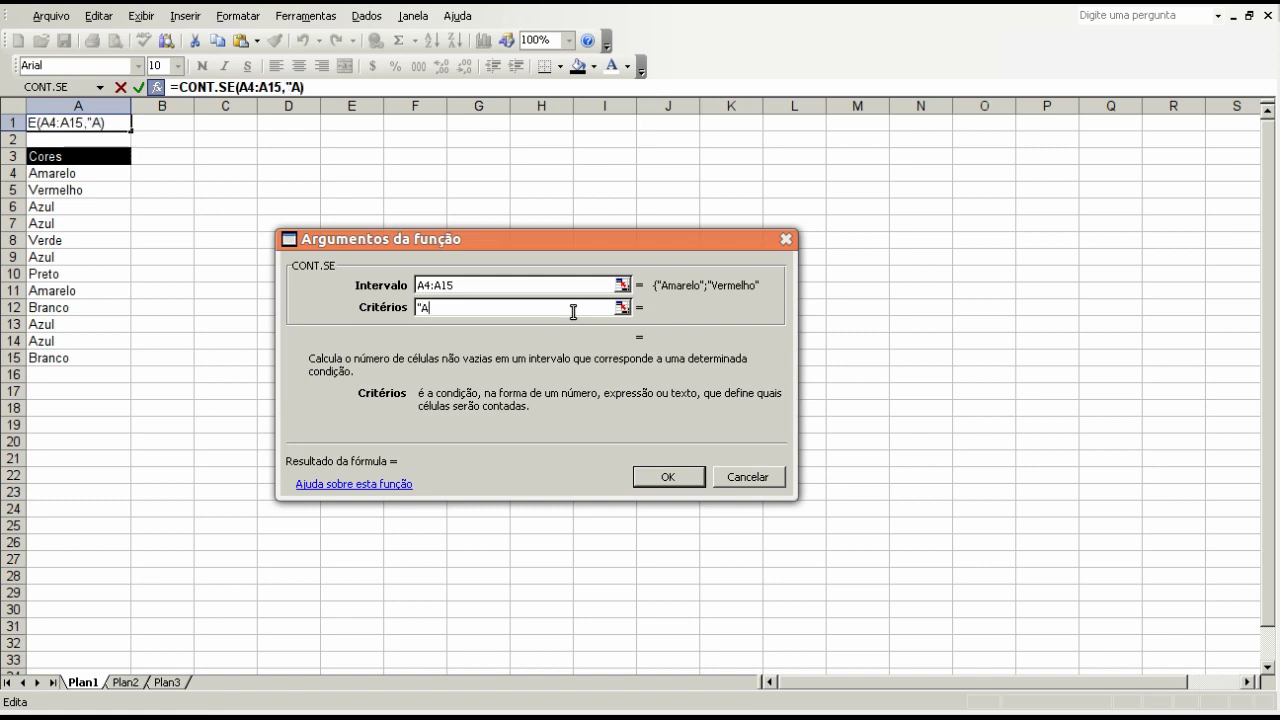
{"action": "type", "text": "zul\""}
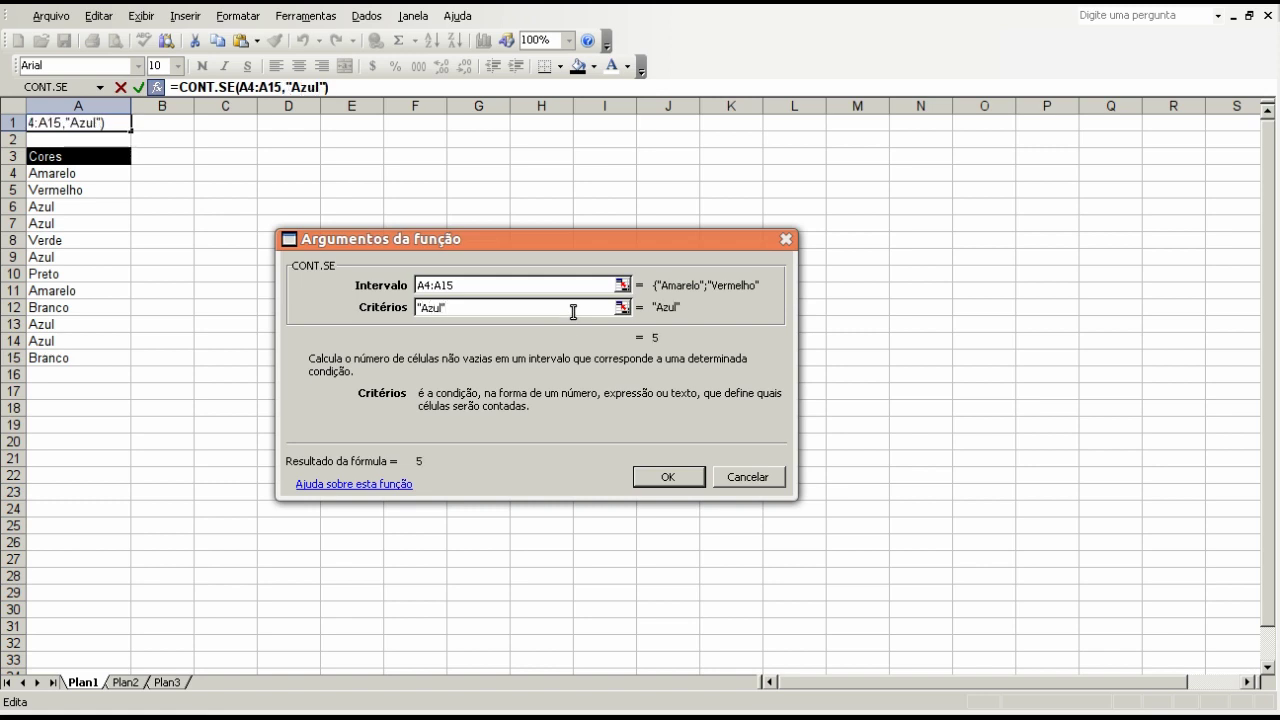
{"action": "left_click_drag", "start_coordinate": [421, 308], "coordinate": [443, 305]}
{"action": "left_click", "coordinate": [453, 307]}
{"action": "left_click_drag", "start_coordinate": [456, 307], "coordinate": [414, 308]}
{"action": "left_click", "coordinate": [462, 307]}
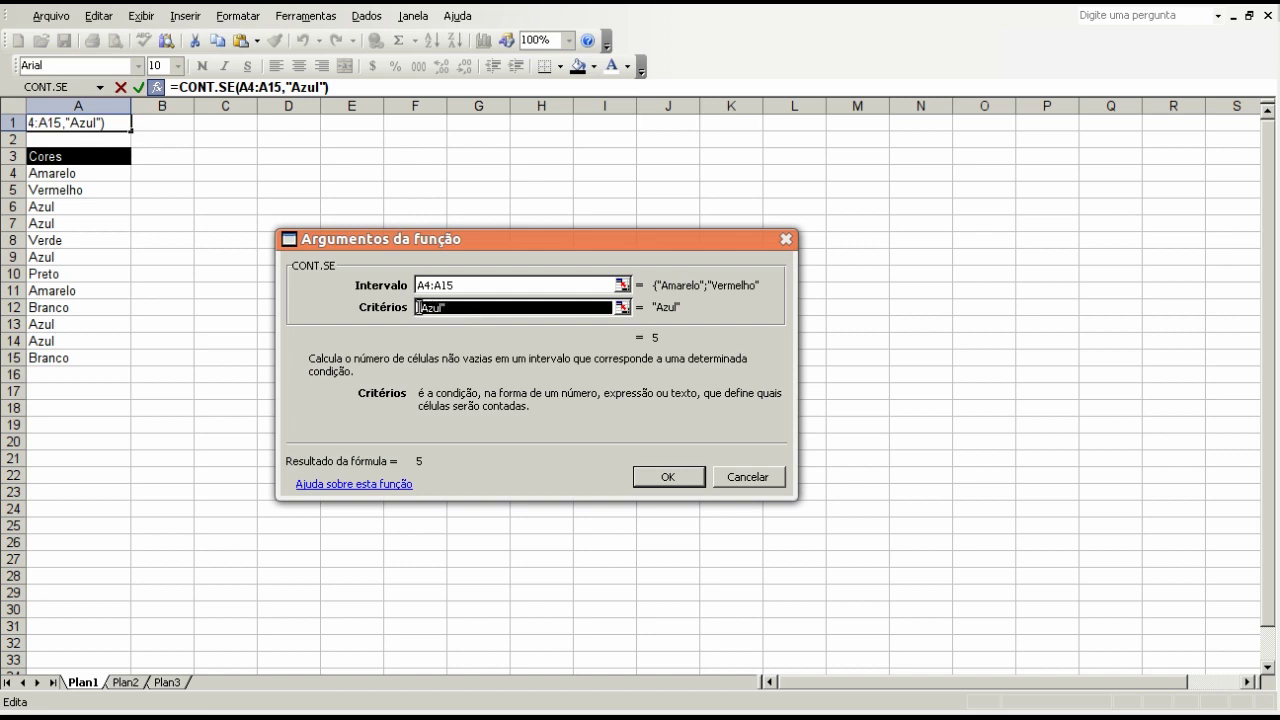
- Try the letter A as the Critérios argument, with and without quotation marks
{"action": "type", "text": "A"}
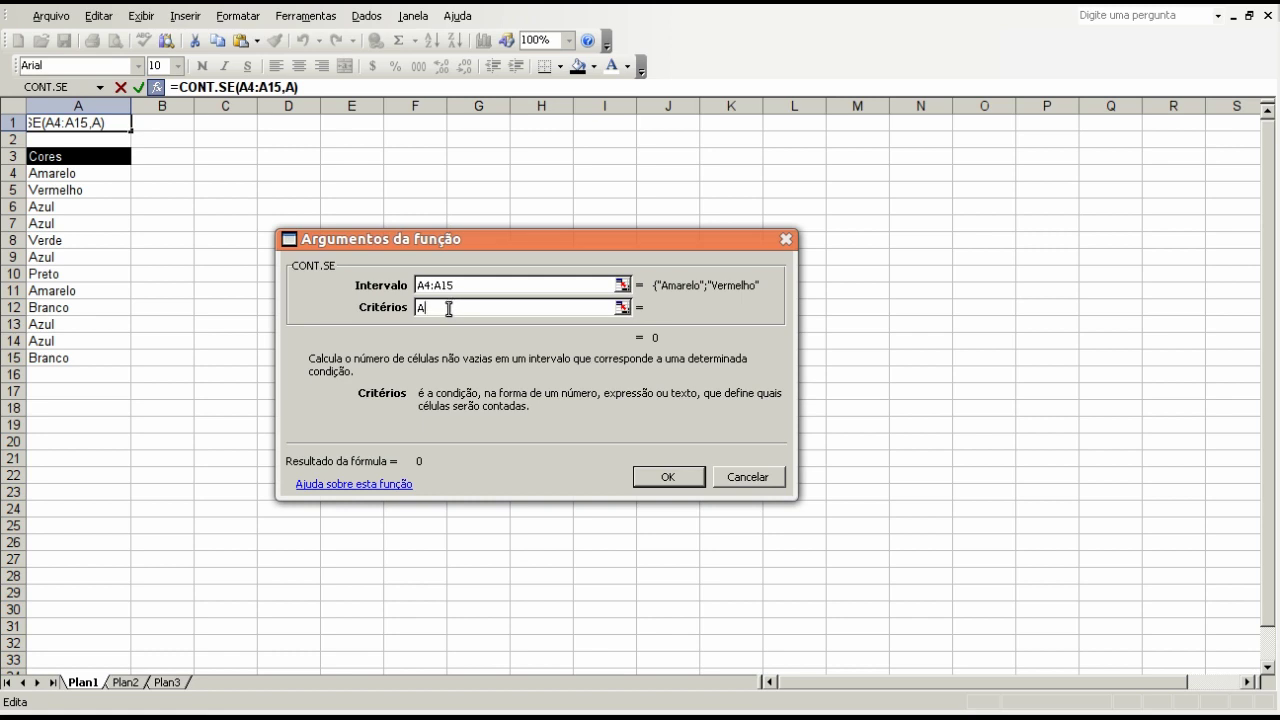
{"action": "key", "text": "Home"}
{"action": "type", "text": "\""}
{"action": "key", "text": "End"}
{"action": "type", "text": "\""}
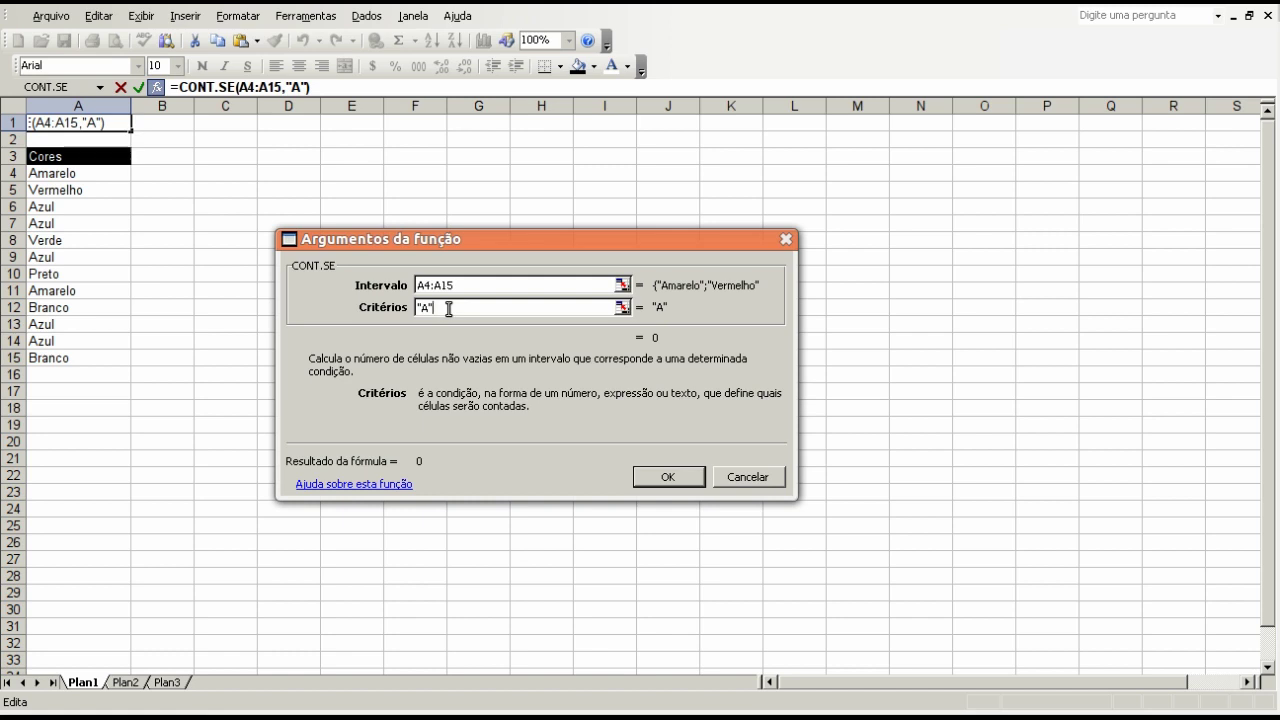
{"action": "key", "text": "BackSpace"}
{"action": "key", "text": "Home"}
{"action": "key", "text": "Delete"}
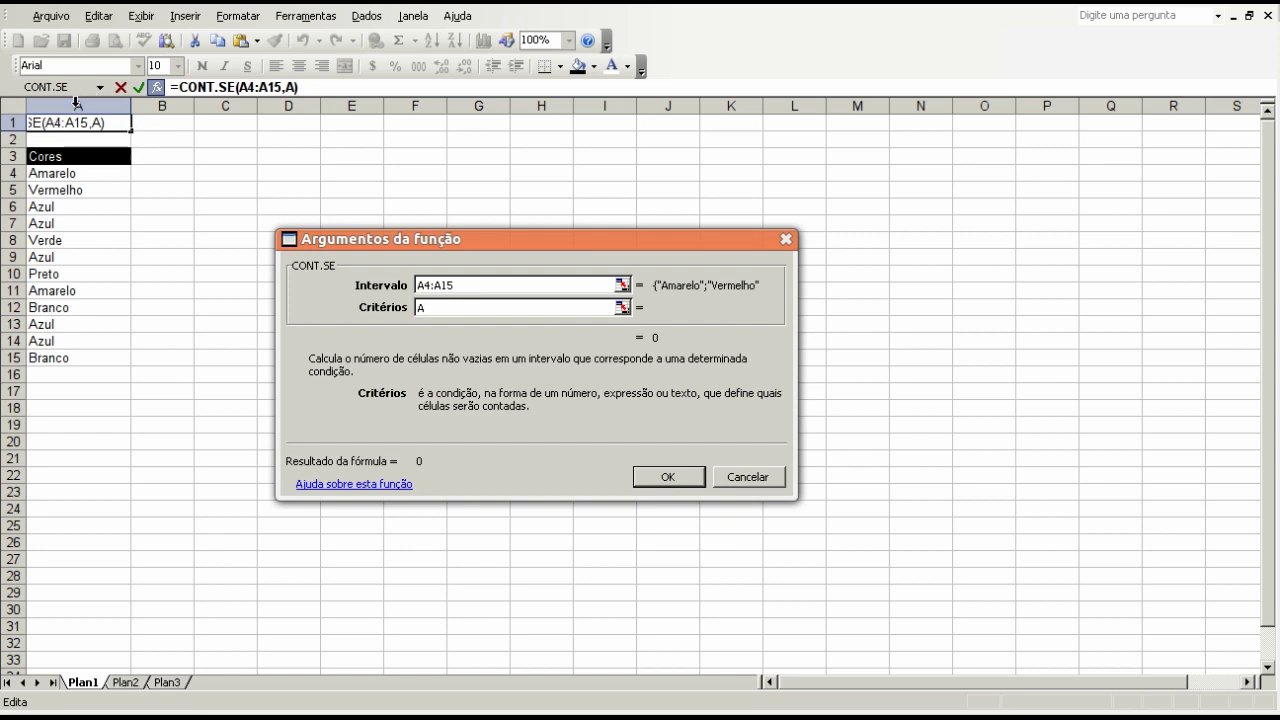
- Complete the CONT.SE function with the criterion "Azul" and centre the result in cell A1
{"action": "left_click_drag", "start_coordinate": [467, 304], "coordinate": [320, 305]}
{"action": "type", "text": "\"Azu"}
{"action": "type", "text": "l\""}
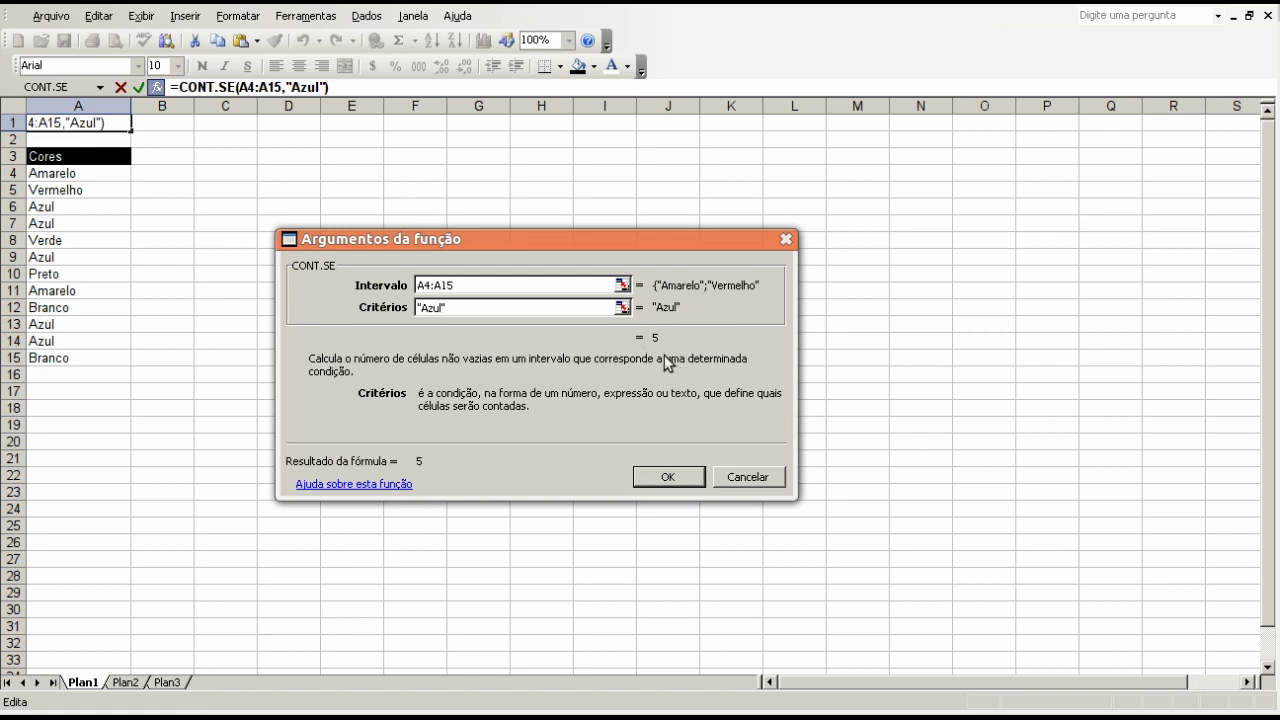
{"action": "left_click", "coordinate": [661, 482]}
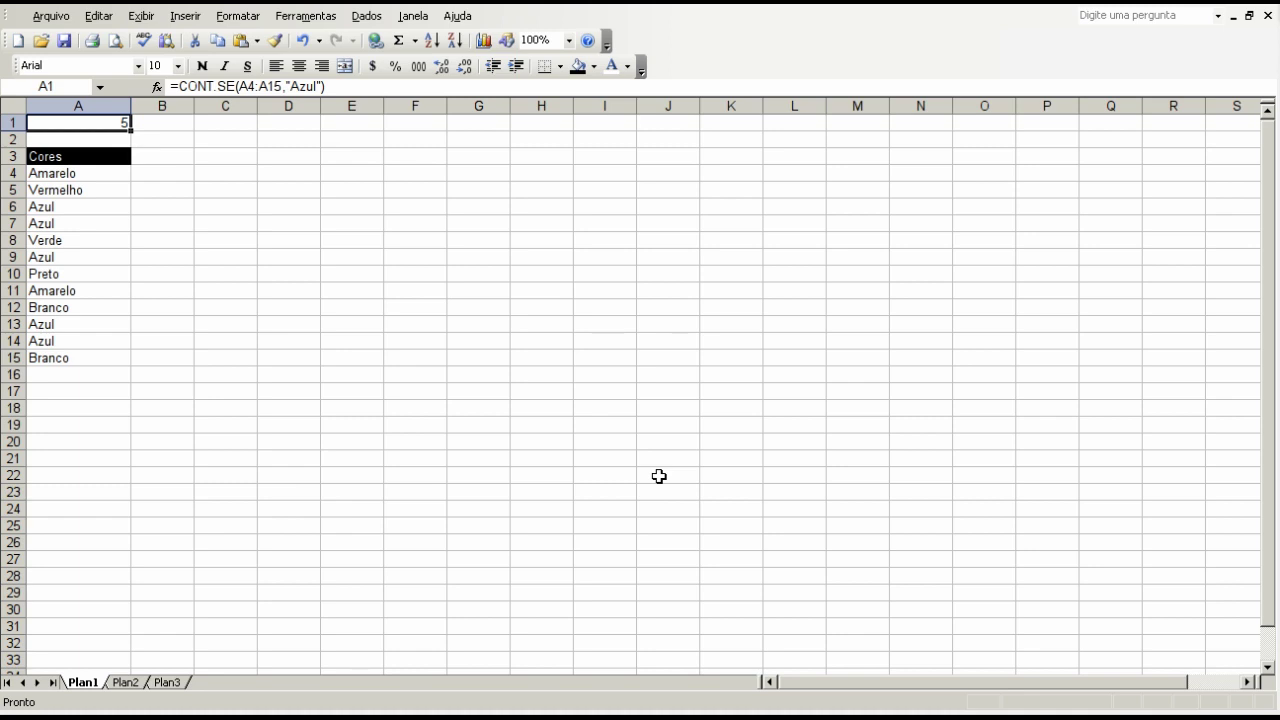
{"action": "left_click", "coordinate": [306, 66]}
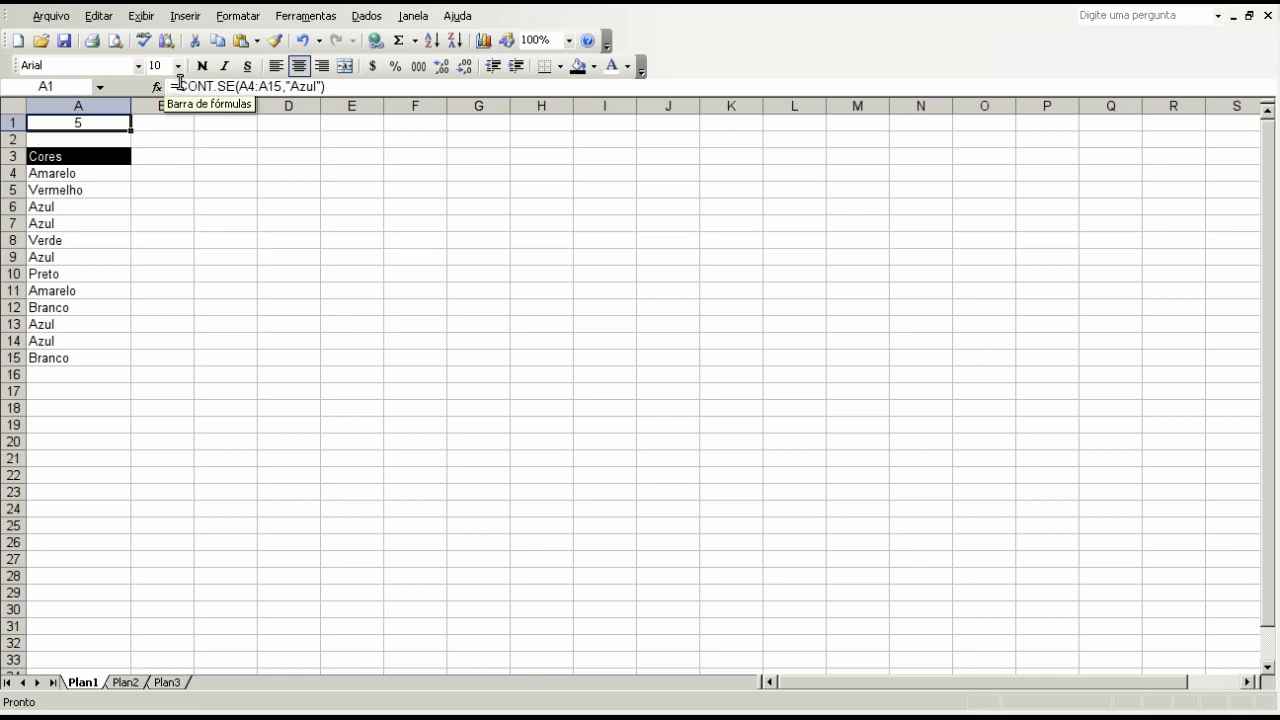
- Examine the function name, range and criterion in the formula of cell A1
{"action": "left_click_drag", "start_coordinate": [178, 86], "coordinate": [236, 87]}
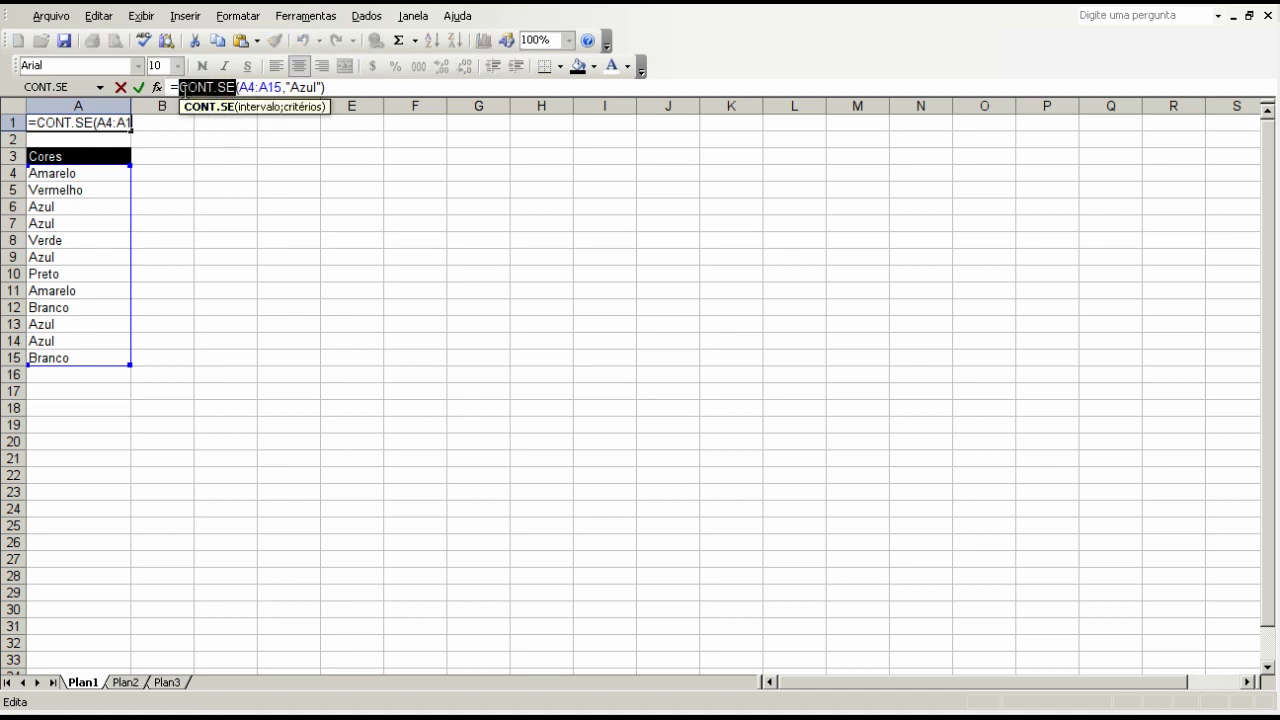
{"action": "left_click", "coordinate": [239, 88]}
{"action": "left_click", "coordinate": [322, 88]}
{"action": "type", "text": ")"}
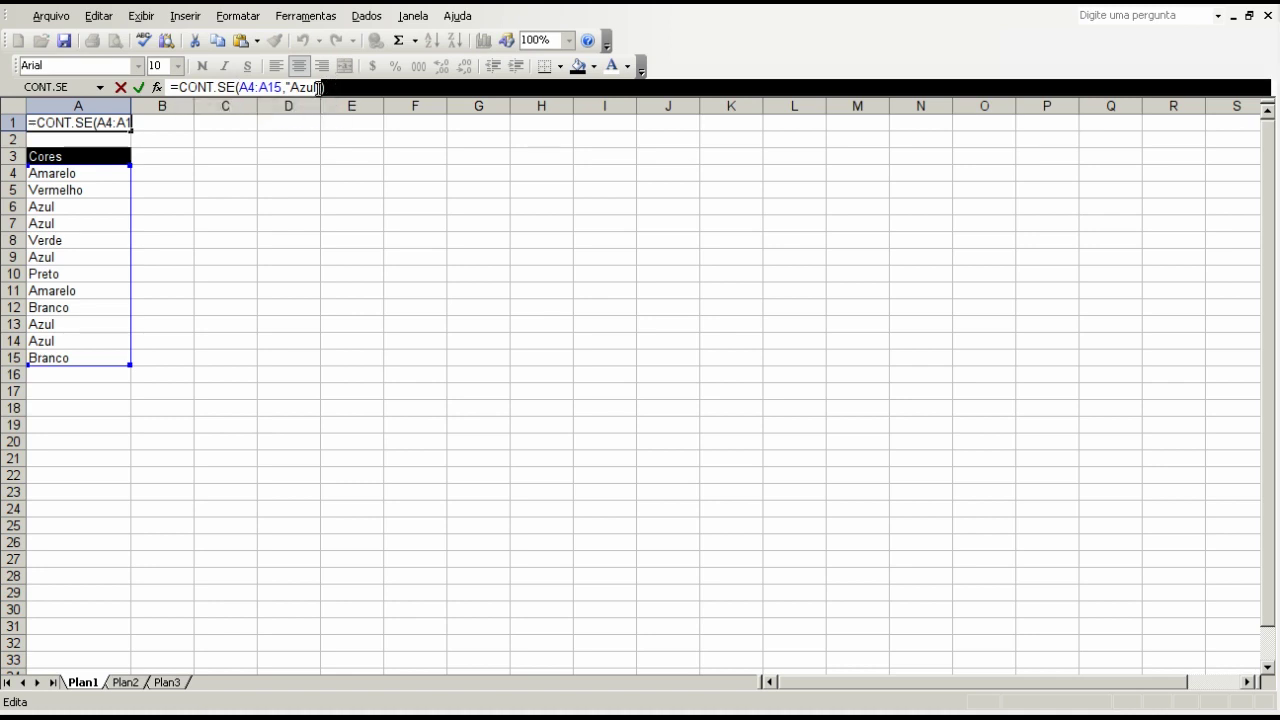
{"action": "left_click", "coordinate": [240, 88]}
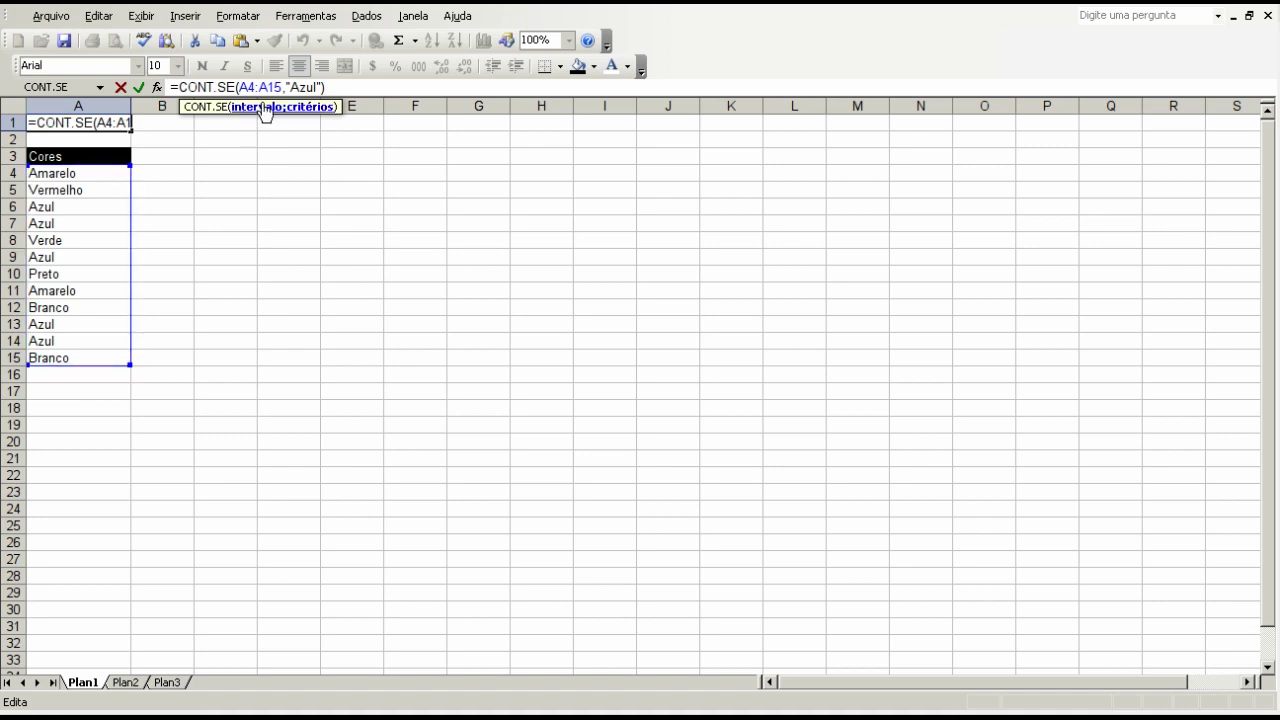
{"action": "left_click_drag", "start_coordinate": [290, 87], "coordinate": [320, 87]}
{"action": "left_click", "coordinate": [328, 88]}
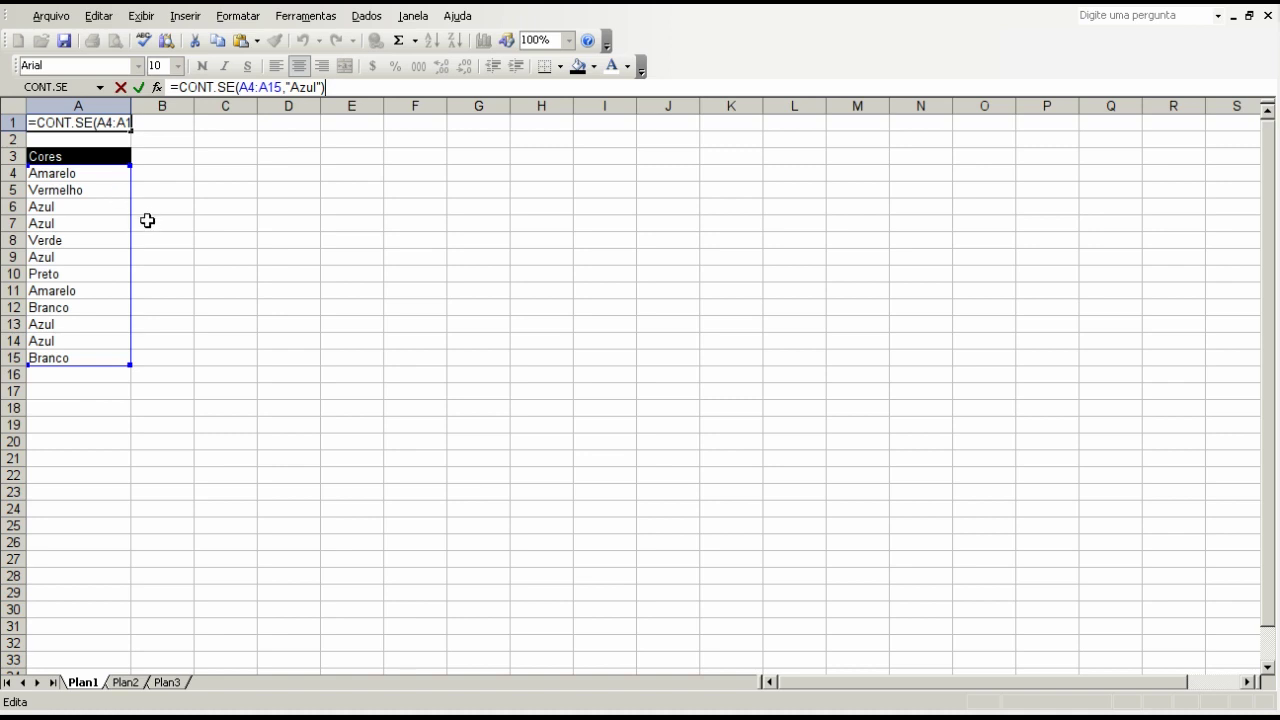
{"action": "key", "text": "Return"}
- Insert a blank row above the Cores heading in row 3
{"action": "key", "text": "Up"}
{"action": "key", "text": "Down"}
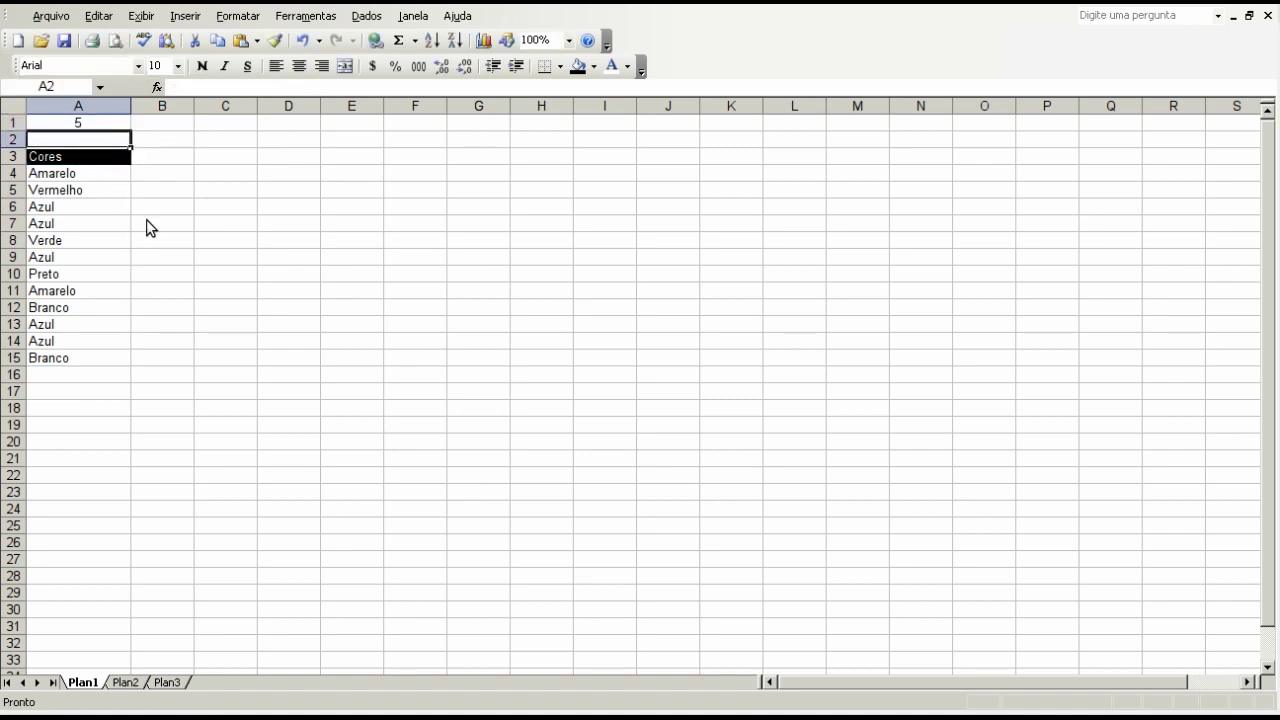
{"action": "key", "text": "Down"}
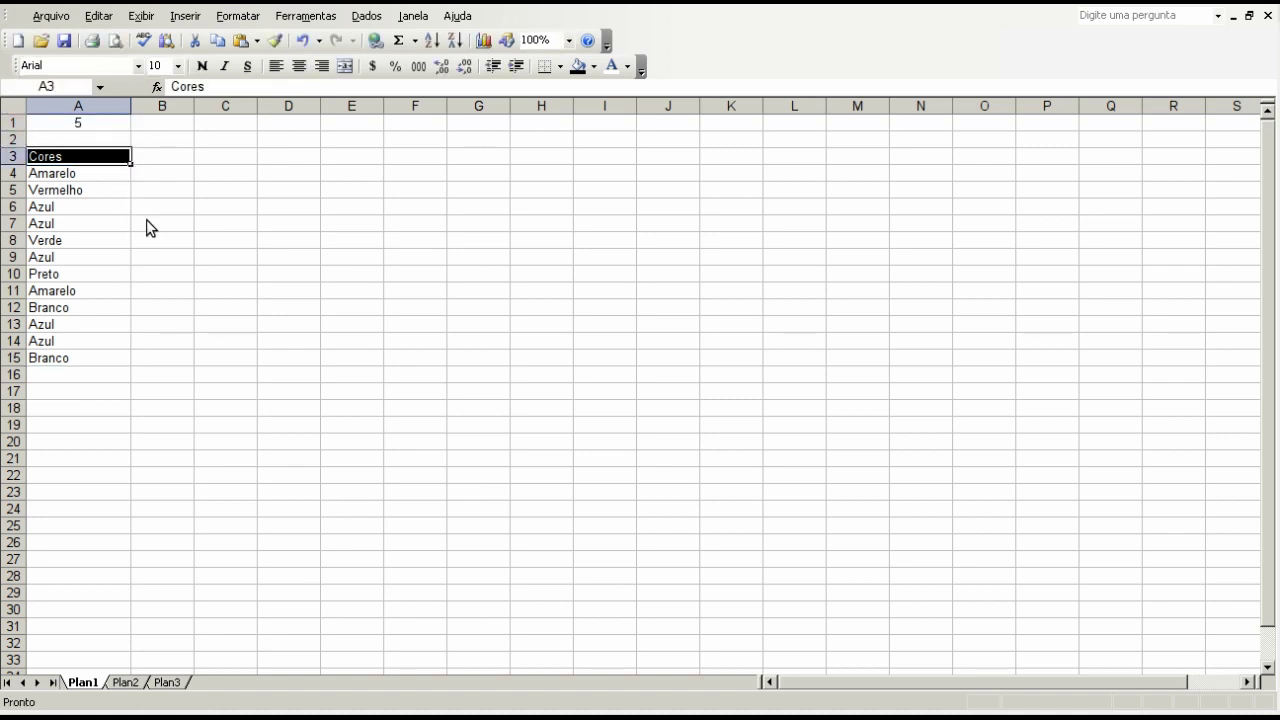
{"action": "right_click", "coordinate": [8, 156]}
{"action": "left_click", "coordinate": [55, 260]}
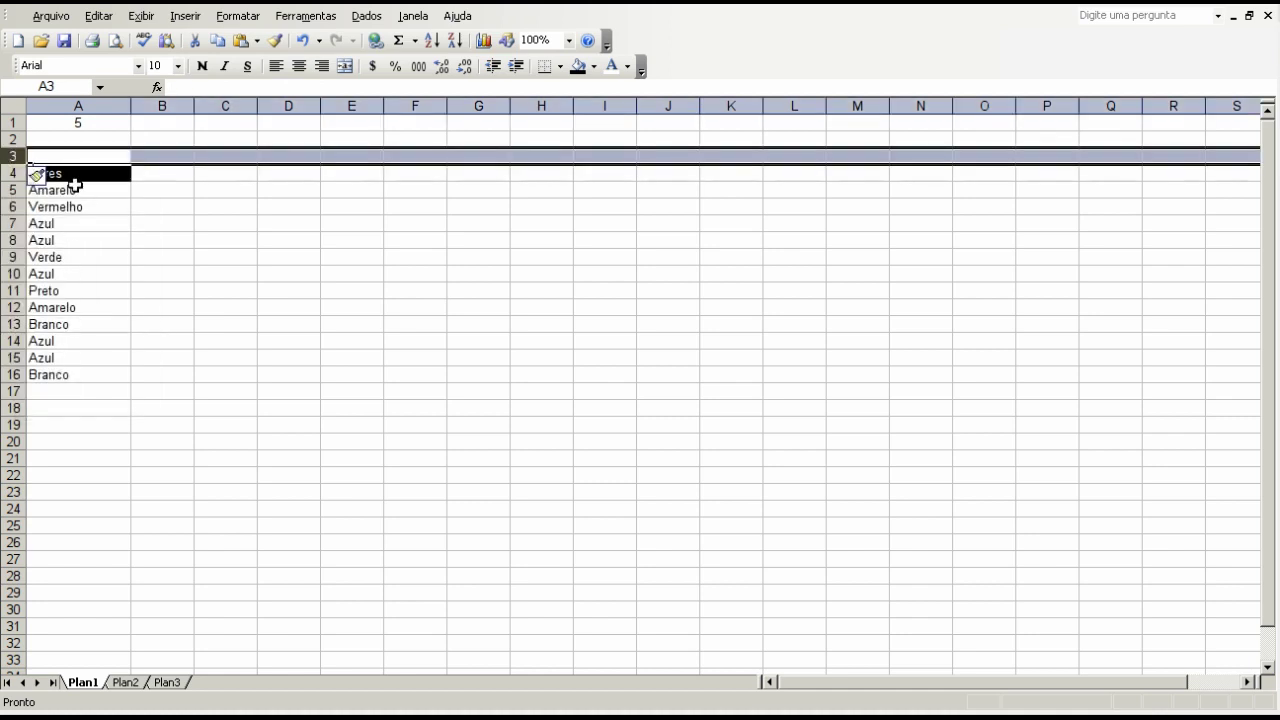
- Enter =cont.se(A5:A16,"Branco") in cell A2 and centre its result
{"action": "left_click", "coordinate": [80, 133]}
{"action": "type", "text": "="}
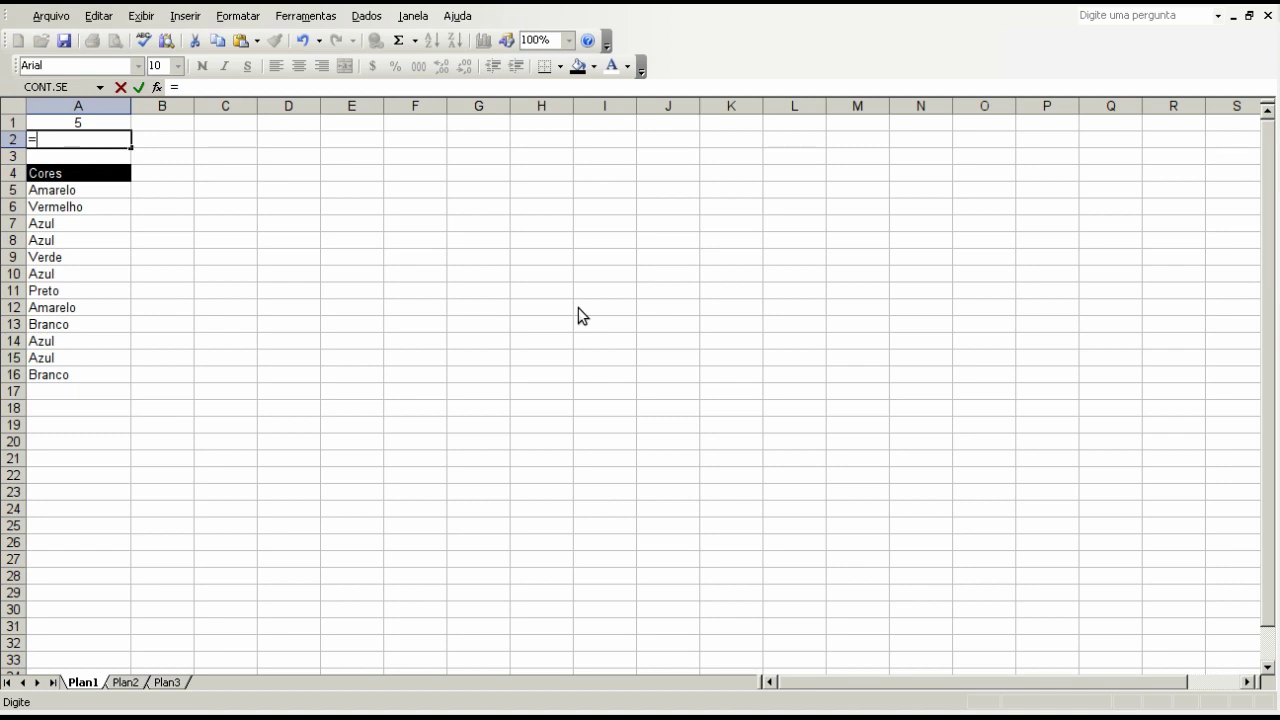
{"action": "type", "text": "co"}
{"action": "key", "text": "BackSpace"}
{"action": "key", "text": "BackSpace"}
{"action": "key", "text": "BackSpace"}
{"action": "type", "text": "=cont.se("}
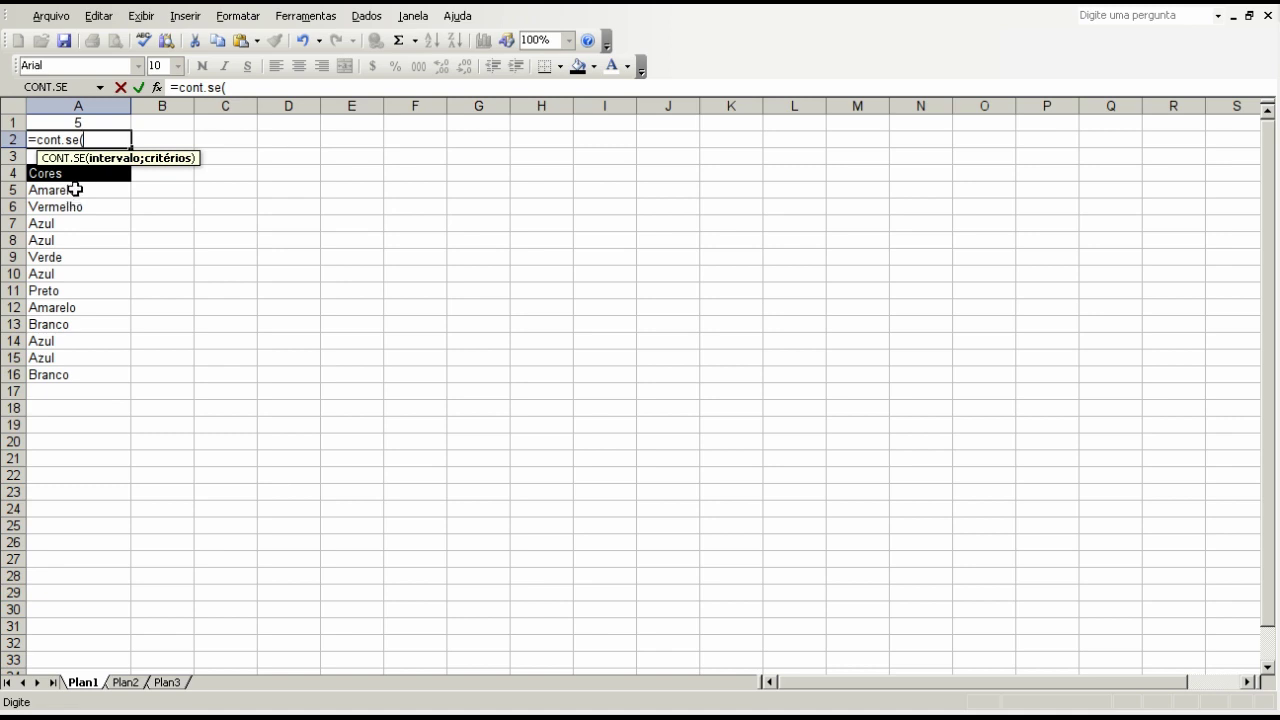
{"action": "left_click_drag", "start_coordinate": [79, 190], "coordinate": [79, 374]}
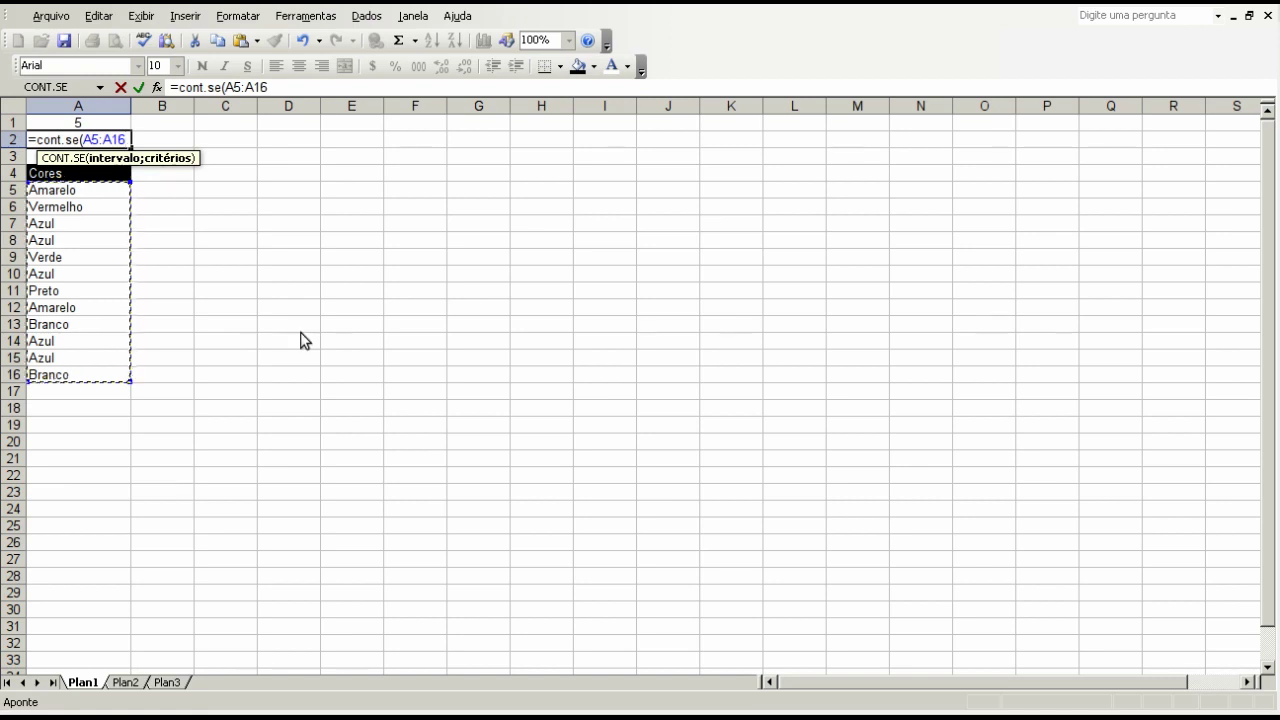
{"action": "type", "text": ","}
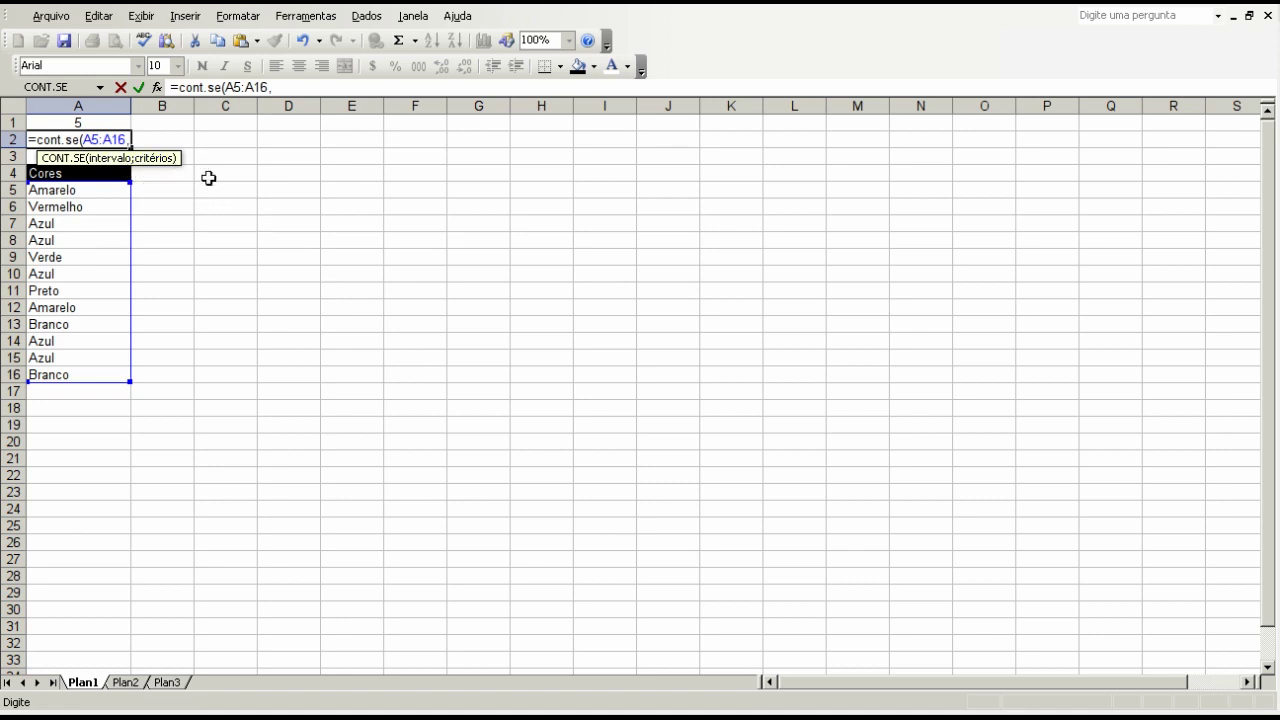
{"action": "type", "text": "\"Branco\")"}
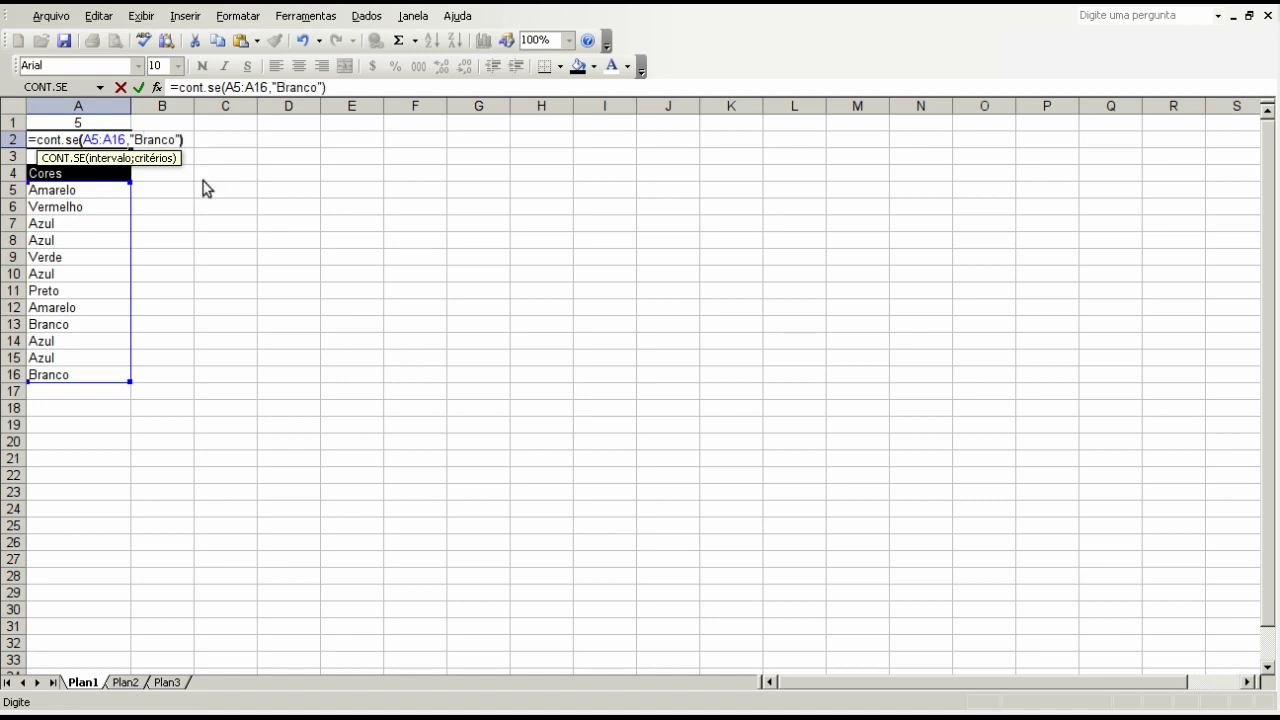
{"action": "key", "text": "Return"}
{"action": "key", "text": "Up"}
{"action": "left_click", "coordinate": [299, 66]}
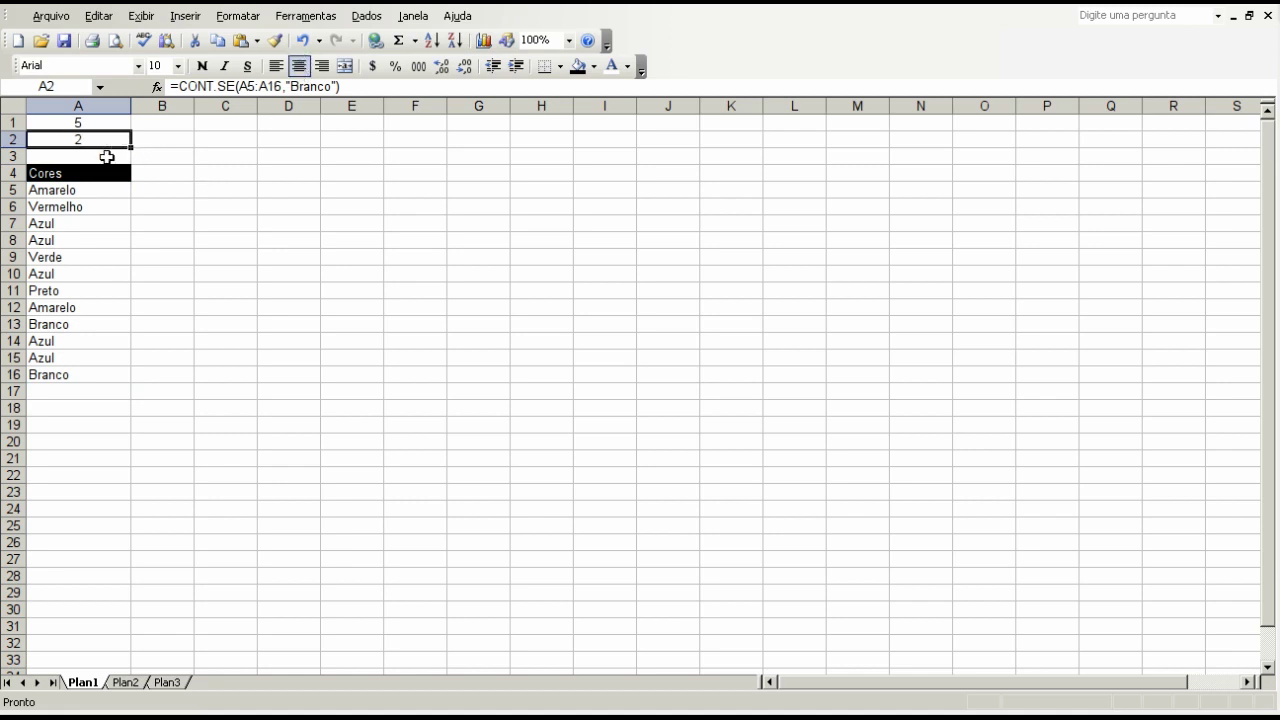
- Check the Branco entries in A13 and A16 against the formula in cell A2
{"action": "left_click", "coordinate": [53, 324]}
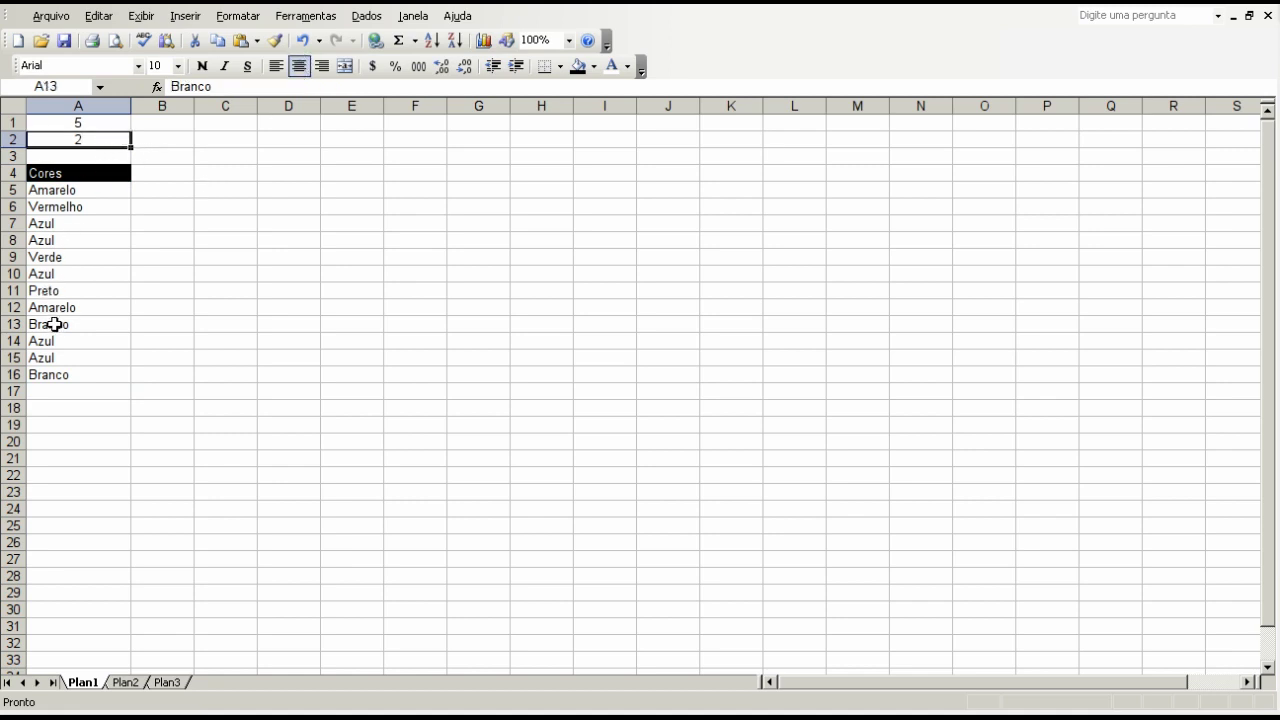
{"action": "left_click", "coordinate": [68, 373]}
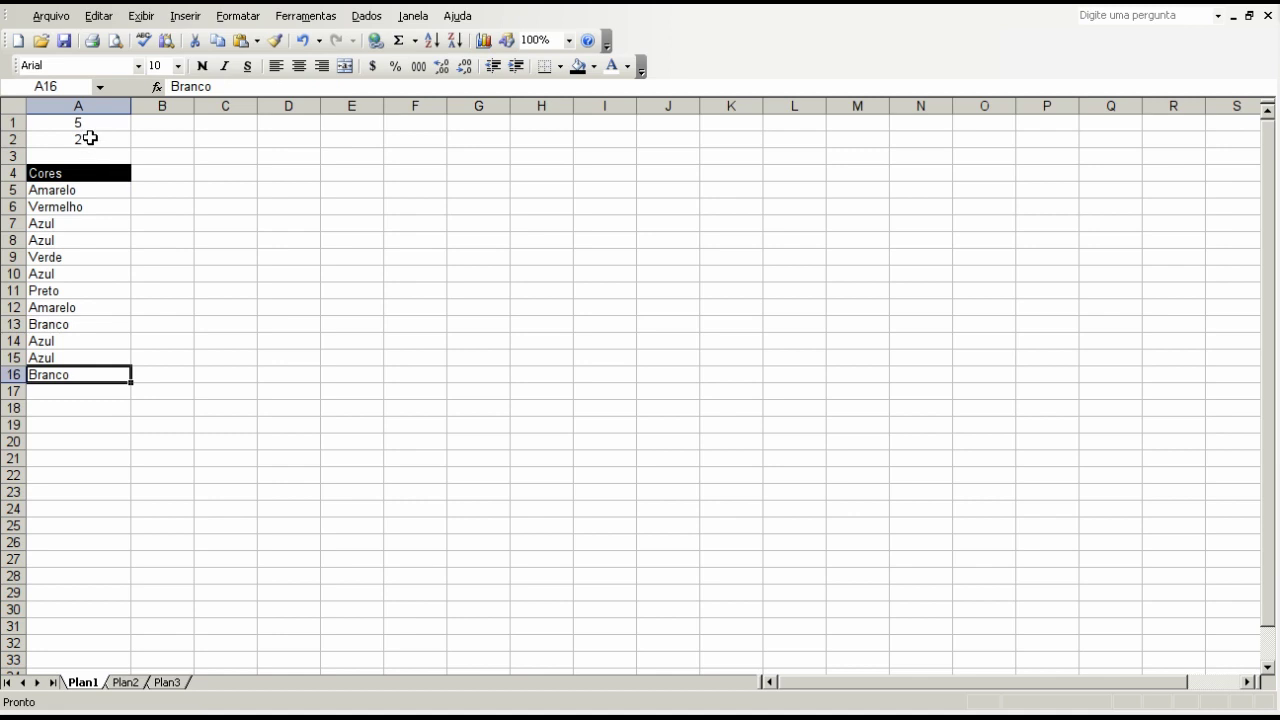
{"action": "left_click", "coordinate": [90, 138]}
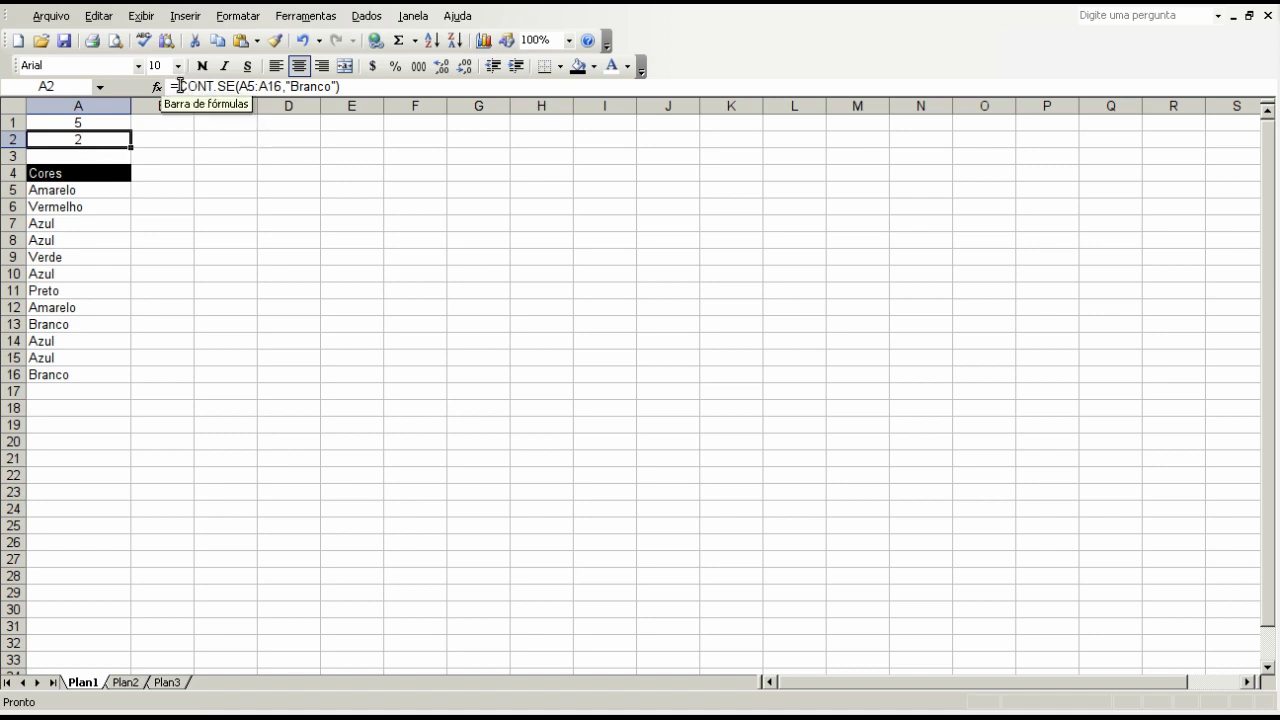
{"action": "left_click", "coordinate": [238, 90]}
{"action": "left_click_drag", "start_coordinate": [238, 90], "coordinate": [263, 90]}
{"action": "left_click", "coordinate": [258, 90]}
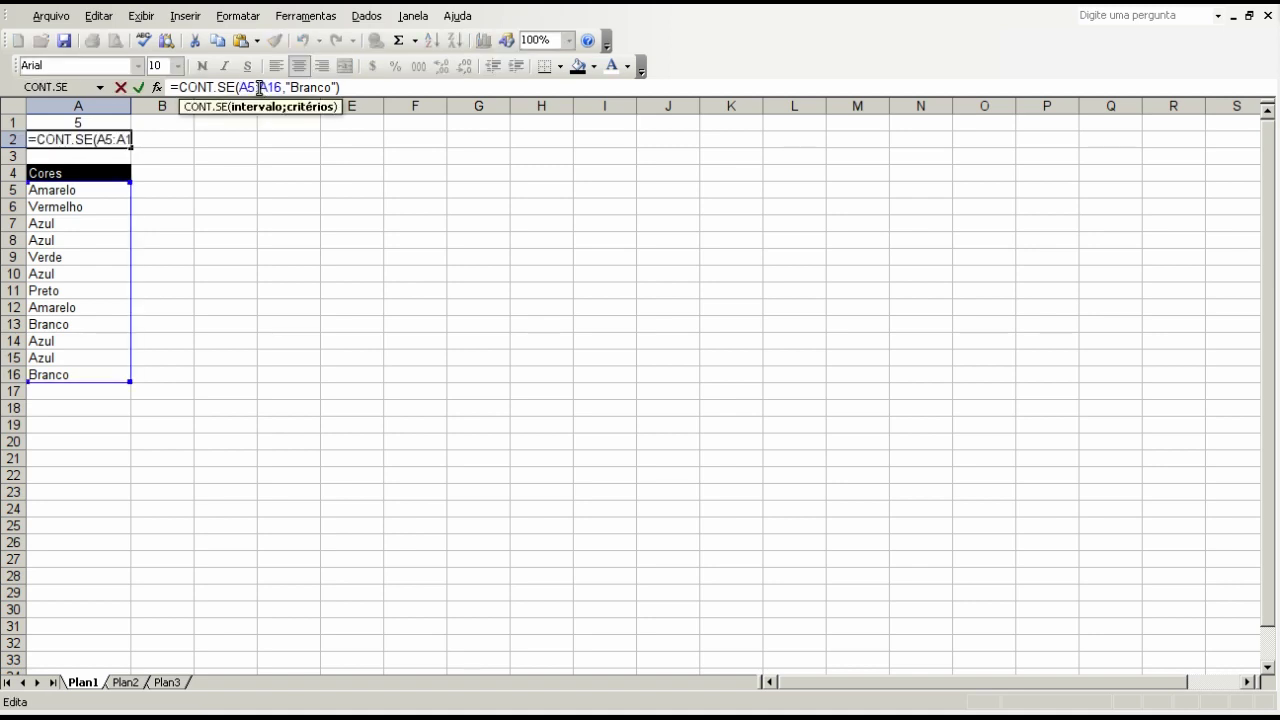
{"action": "left_click", "coordinate": [354, 88]}
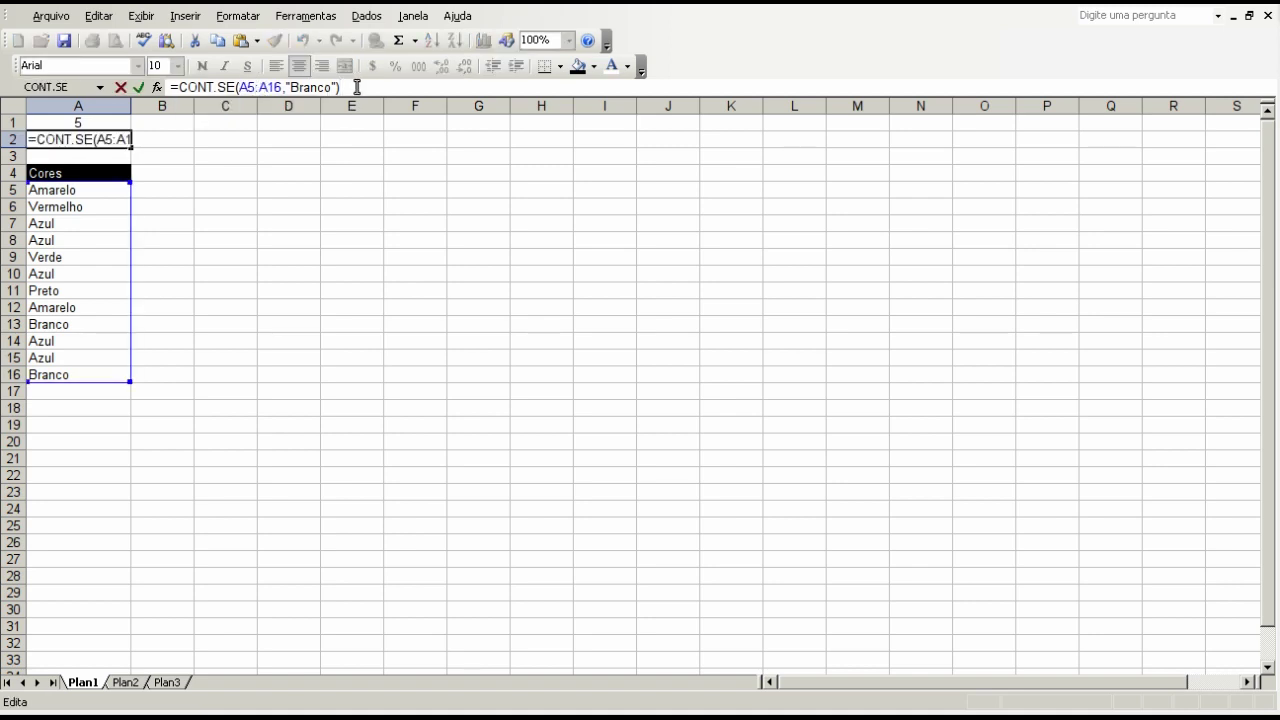
{"action": "key", "text": "Return"}
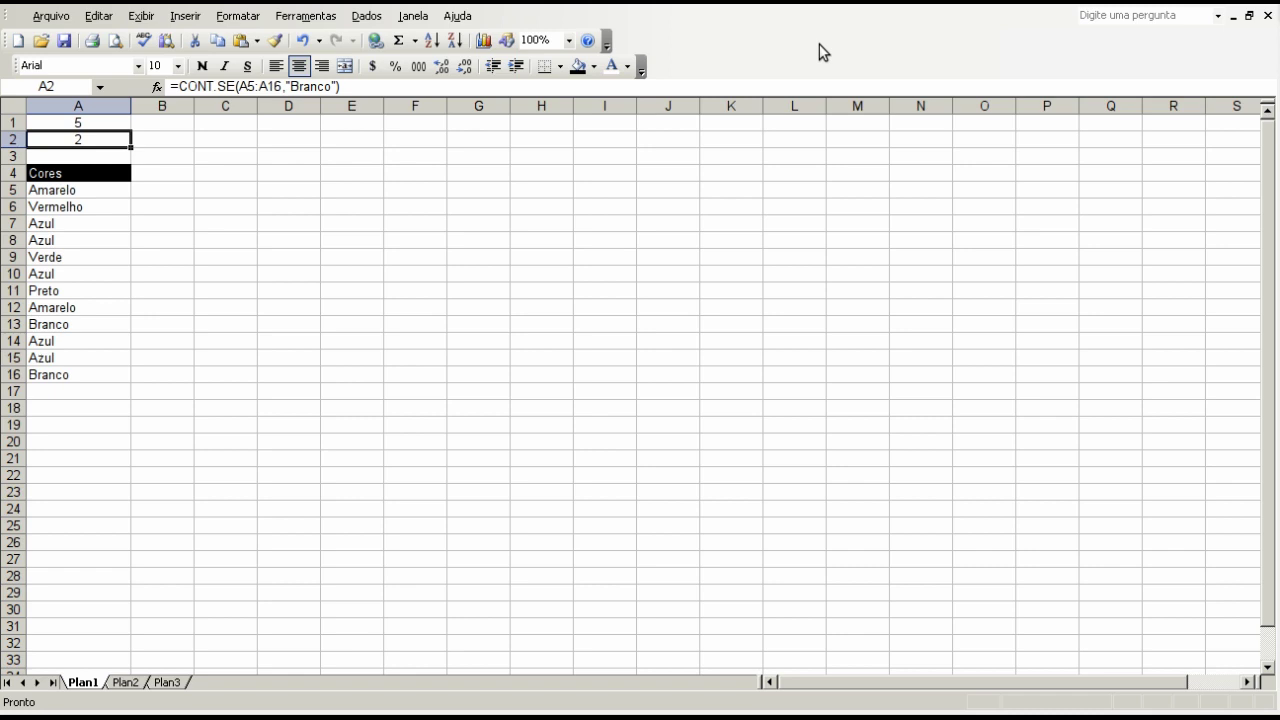
- Review the cells A1:A16 and the range and criterion of the formula in cell A2
{"action": "left_click_drag", "start_coordinate": [75, 122], "coordinate": [64, 377]}
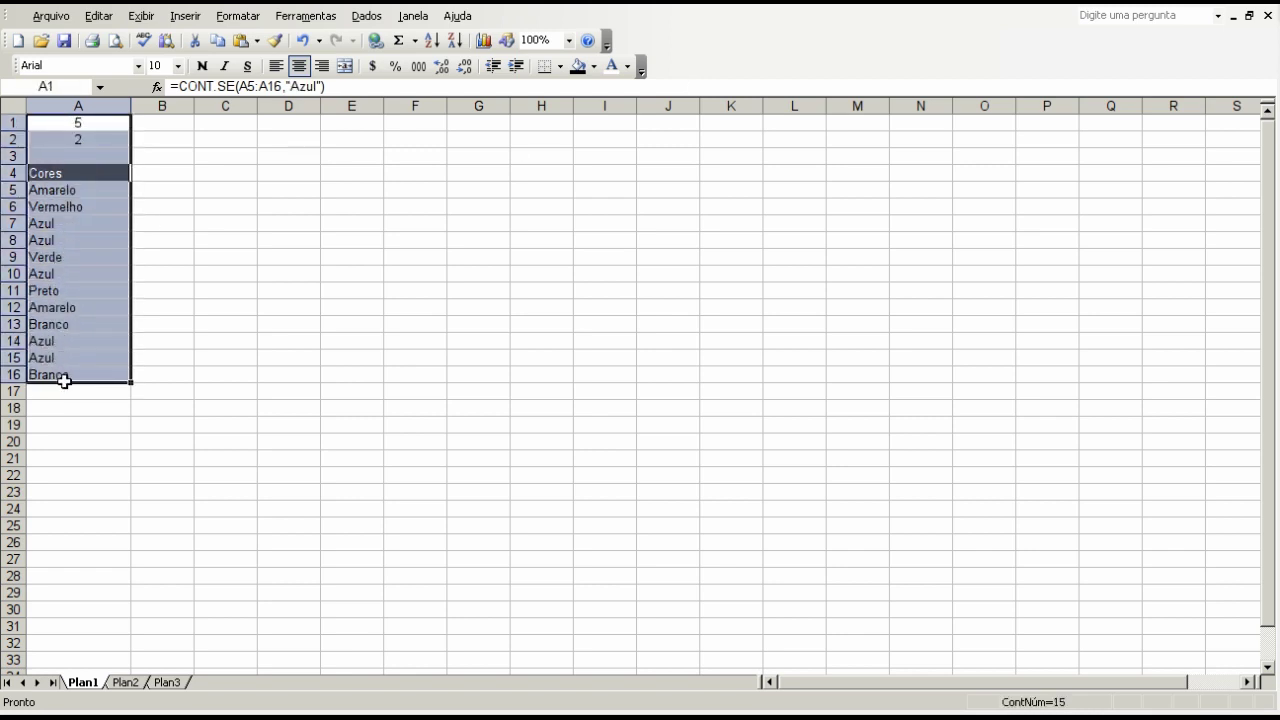
{"action": "left_click", "coordinate": [100, 121]}
{"action": "left_click", "coordinate": [100, 140]}
{"action": "left_click", "coordinate": [94, 189]}
{"action": "left_click", "coordinate": [94, 140]}
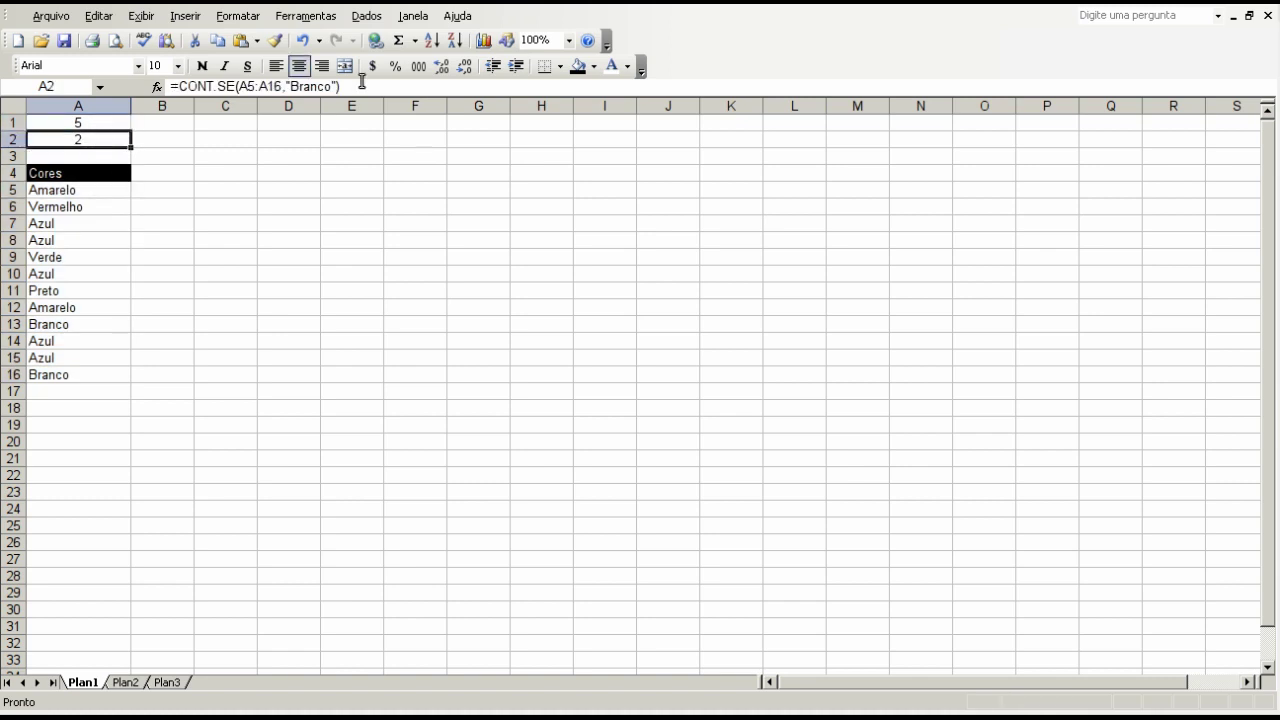
{"action": "left_click", "coordinate": [282, 87]}
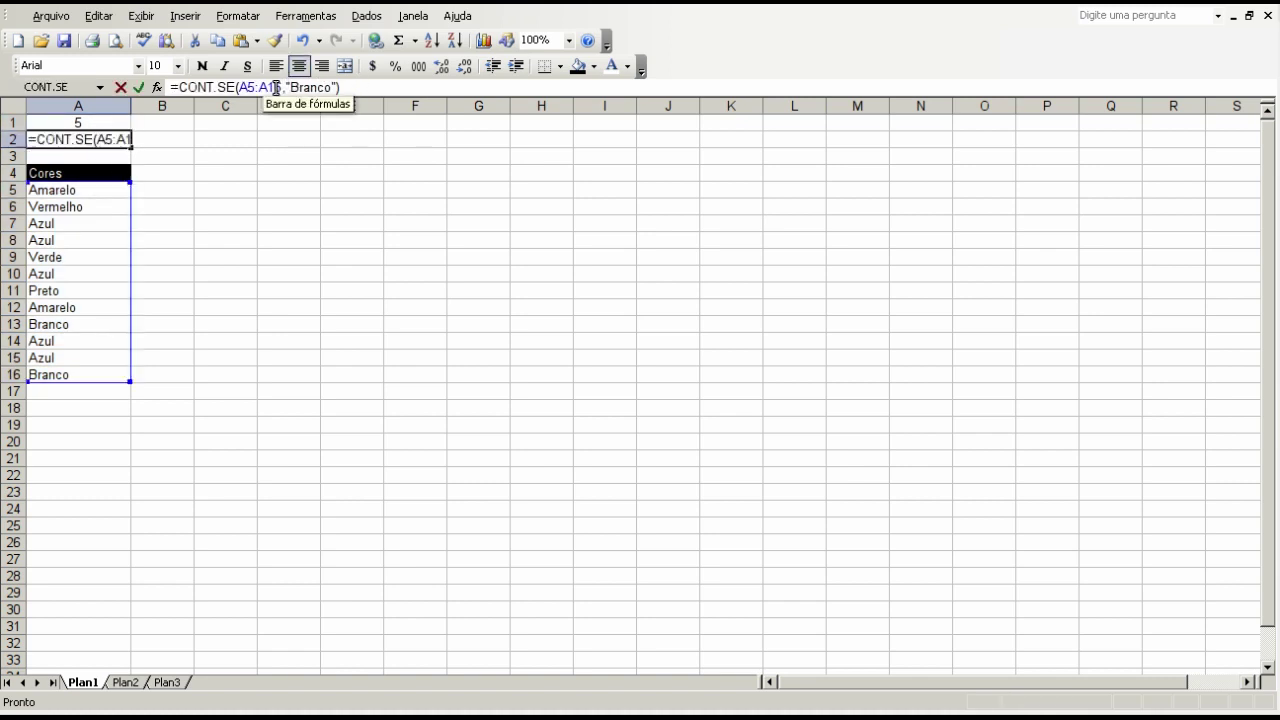
{"action": "left_click_drag", "start_coordinate": [287, 87], "coordinate": [366, 82]}
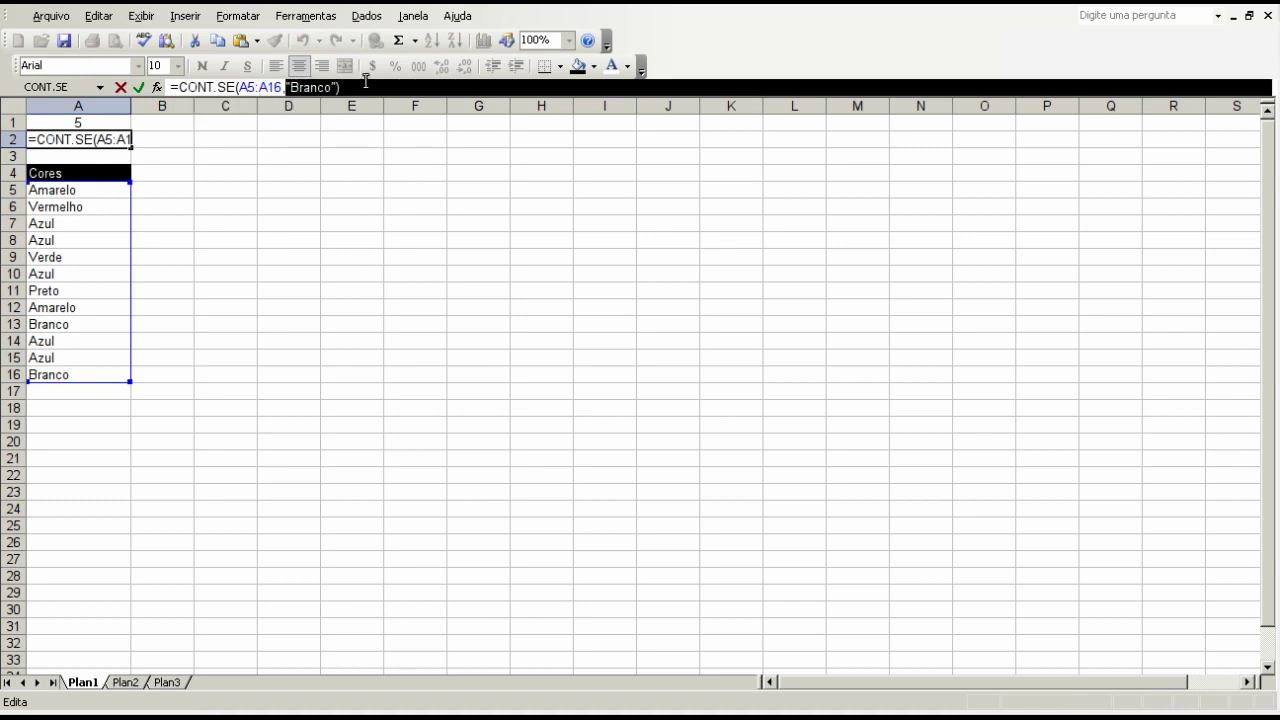
{"action": "left_click", "coordinate": [367, 82]}
{"action": "key", "text": "Return"}
- Copy the formatted Cores heading from A4 to cell D4
{"action": "key", "text": "Down"}
{"action": "key", "text": "Right"}
{"action": "key", "text": "Right"}
{"action": "key", "text": "Left"}
{"action": "key", "text": "Left"}
{"action": "key", "text": "ctrl+c"}
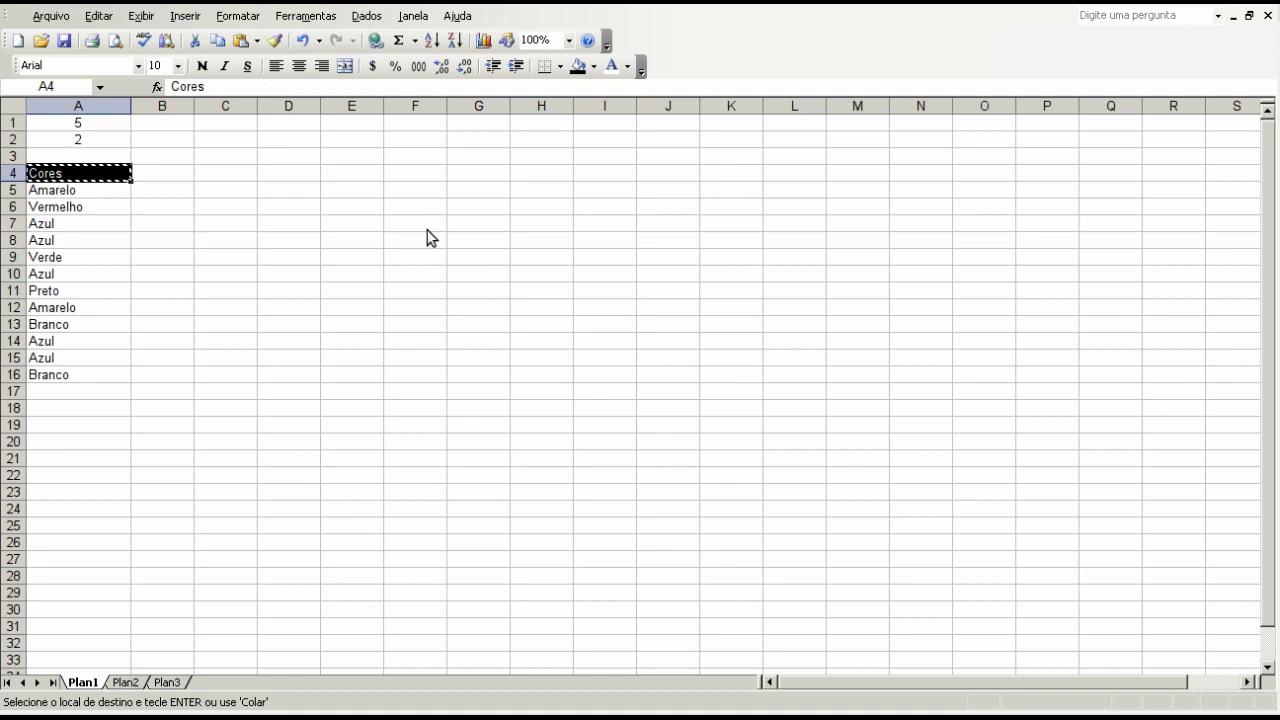
{"action": "key", "text": "Right"}
{"action": "key", "text": "Right"}
{"action": "key", "text": "Right"}
{"action": "key", "text": "ctrl+v"}
- Change the heading text in cell D4 to Números
{"action": "type", "text": "Númer"}
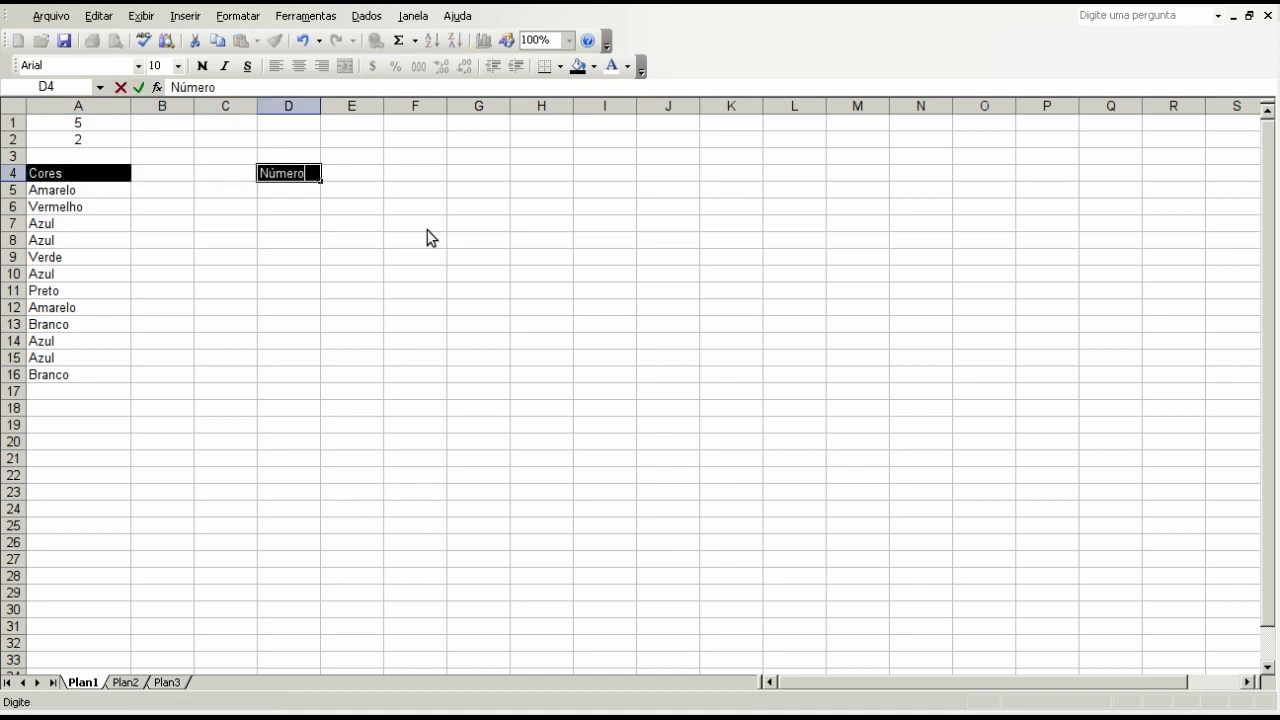
{"action": "type", "text": "o"}
{"action": "key", "text": "Return"}
{"action": "key", "text": "Up"}
{"action": "key", "text": "F2"}
{"action": "type", "text": "s"}
{"action": "key", "text": "Return"}
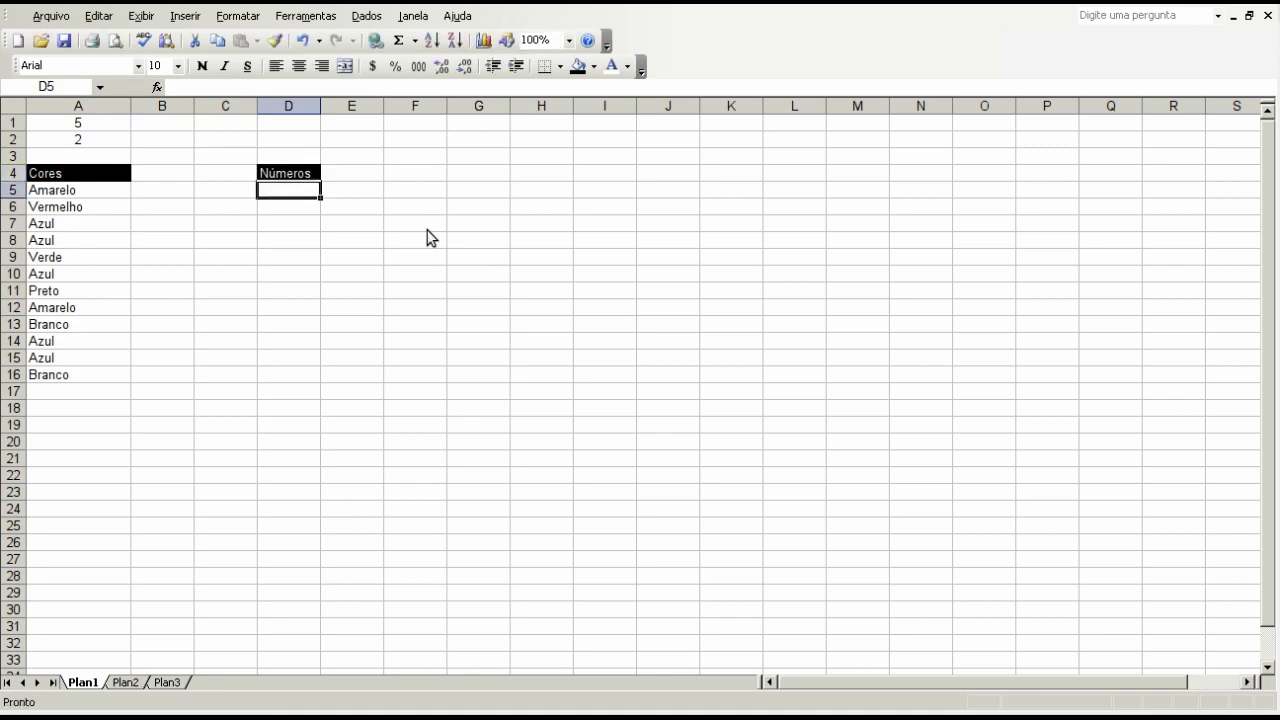
- Fill D5:D16 with the numbers 1, 2, 3, 2, 4, 6, 4, 8, 1, 9, 2 and 4
{"action": "type", "text": "1"}
{"action": "key", "text": "Return"}
{"action": "type", "text": "2"}
{"action": "key", "text": "Return"}
{"action": "type", "text": "3"}
{"action": "key", "text": "Up"}
{"action": "key", "text": "Down"}
{"action": "key", "text": "Down"}
{"action": "type", "text": "2"}
{"action": "key", "text": "Return"}
{"action": "type", "text": "4"}
{"action": "key", "text": "Up"}
{"action": "key", "text": "Down"}
{"action": "key", "text": "Down"}
{"action": "type", "text": "6"}
{"action": "key", "text": "Up"}
{"action": "key", "text": "Down"}
{"action": "key", "text": "Down"}
{"action": "type", "text": "4"}
{"action": "key", "text": "Return"}
{"action": "key", "text": "Up"}
{"action": "key", "text": "Down"}
{"action": "type", "text": "8"}
{"action": "key", "text": "Return"}
{"action": "key", "text": "Return"}
{"action": "type", "text": "9"}
{"action": "key", "text": "Up"}
{"action": "type", "text": "1"}
{"action": "key", "text": "Return"}
{"action": "key", "text": "Up"}
{"action": "key", "text": "Down"}
{"action": "key", "text": "Down"}
{"action": "type", "text": "2"}
{"action": "key", "text": "Return"}
{"action": "type", "text": "4"}
{"action": "key", "text": "Up"}
- Centre the contents of column D, including the Números heading
{"action": "left_click", "coordinate": [300, 105]}
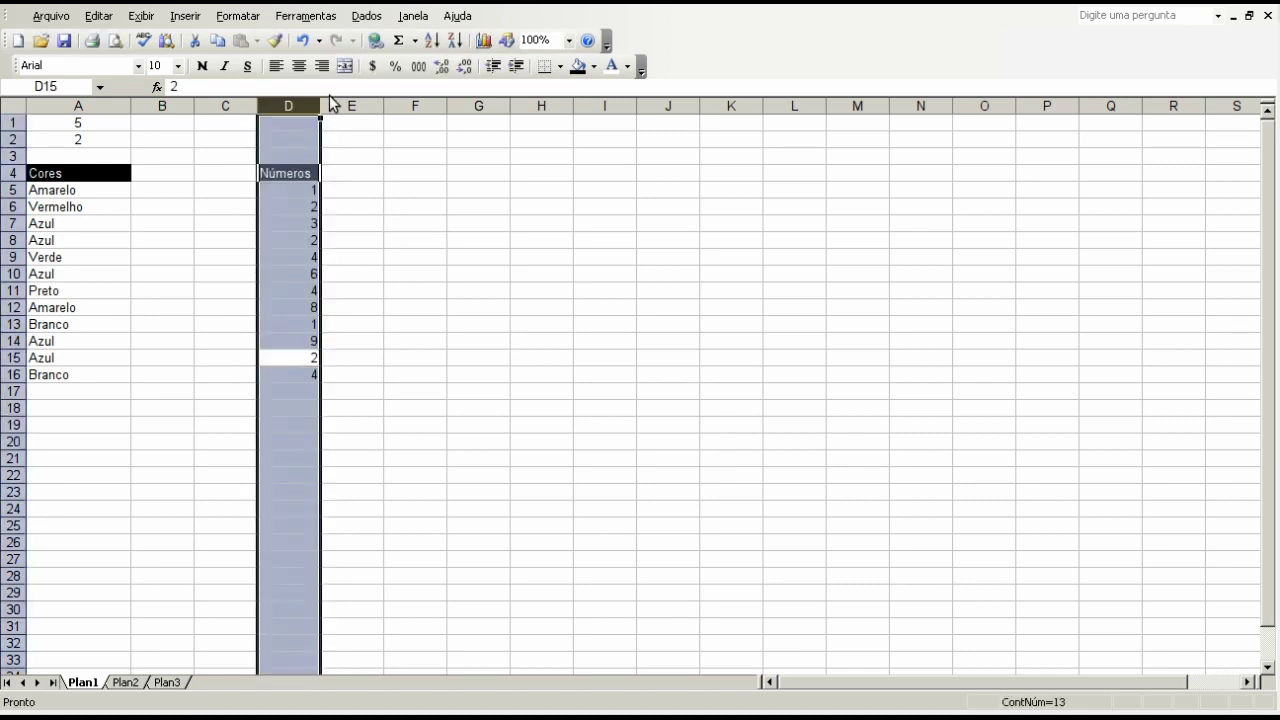
{"action": "left_click", "coordinate": [276, 66]}
{"action": "left_click", "coordinate": [299, 66]}
{"action": "left_click", "coordinate": [285, 175]}
{"action": "left_click", "coordinate": [294, 140]}
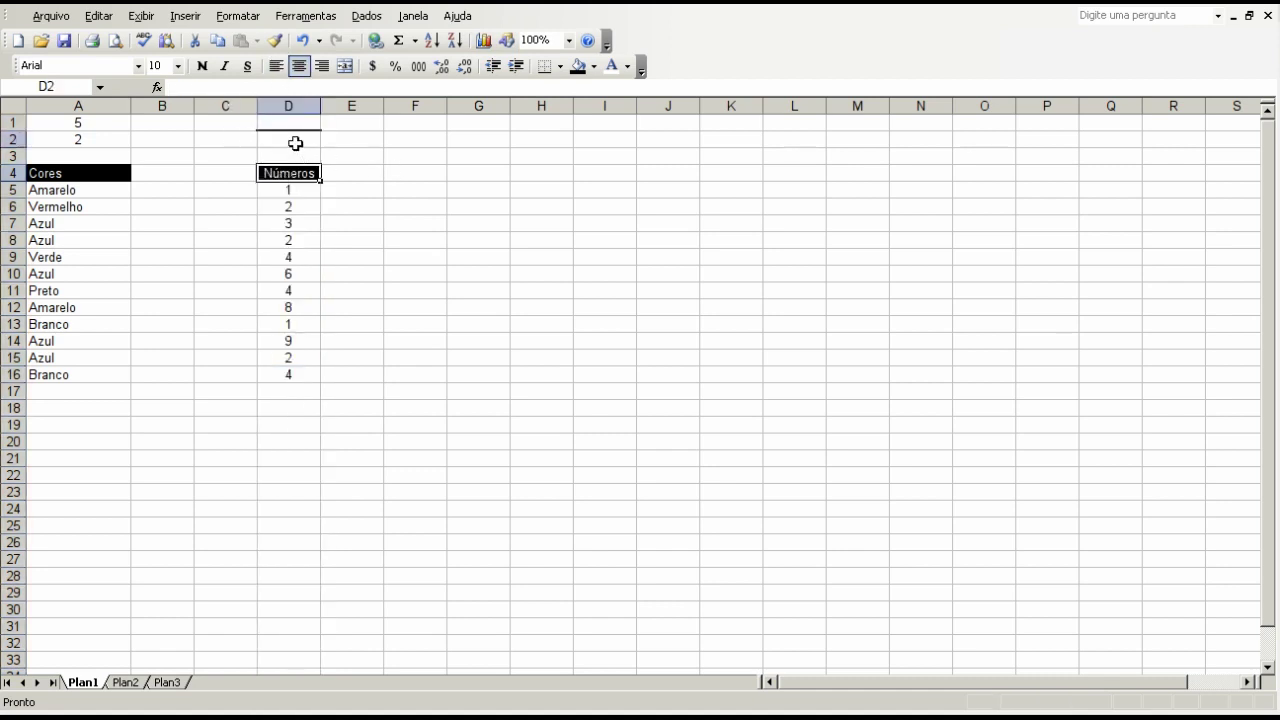
- Enter =cont.se(D5:D16,4) in cell D1 to count how often 4 occurs in the Números list
{"action": "left_click", "coordinate": [292, 120]}
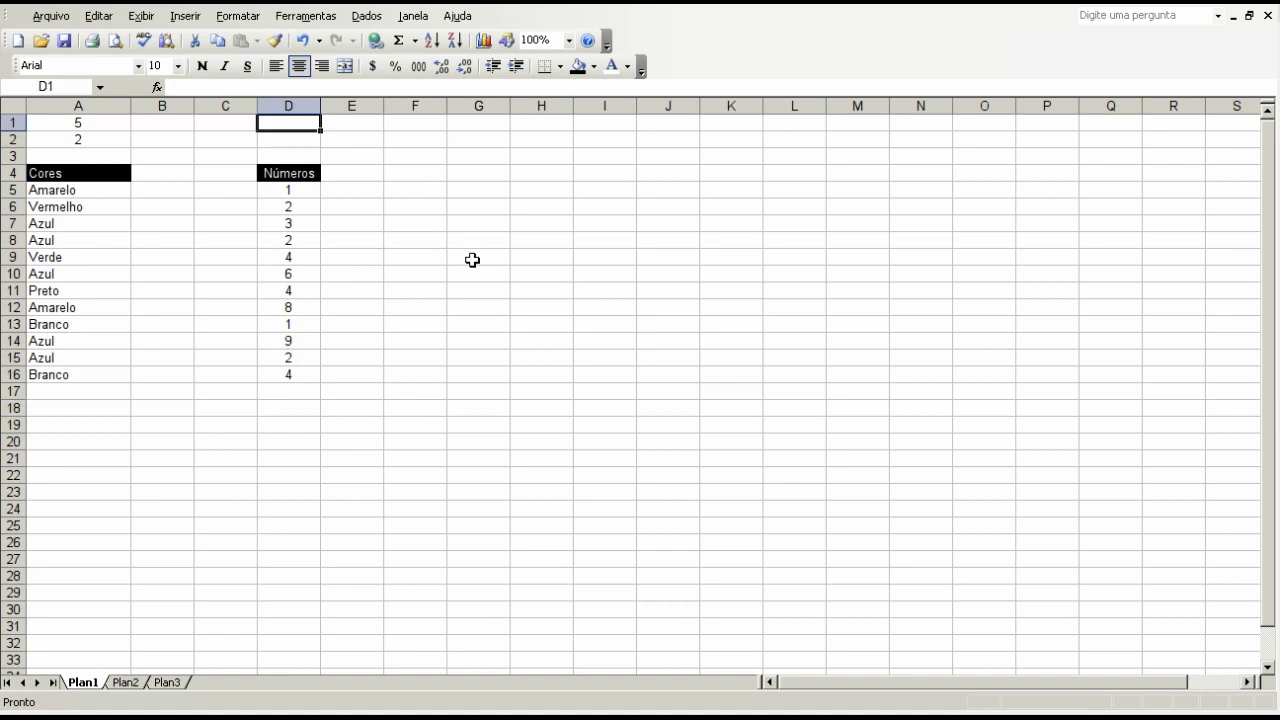
{"action": "left_click_drag", "start_coordinate": [90, 190], "coordinate": [83, 368]}
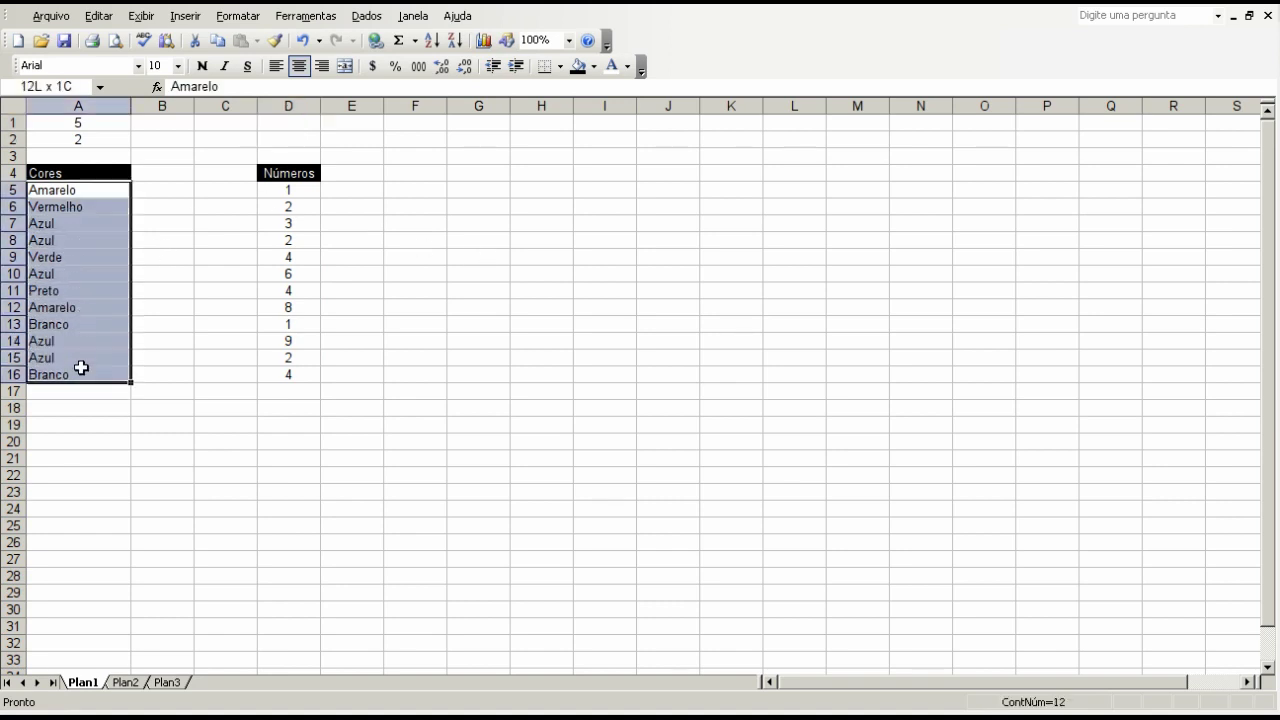
{"action": "left_click", "coordinate": [282, 143]}
{"action": "left_click", "coordinate": [278, 123]}
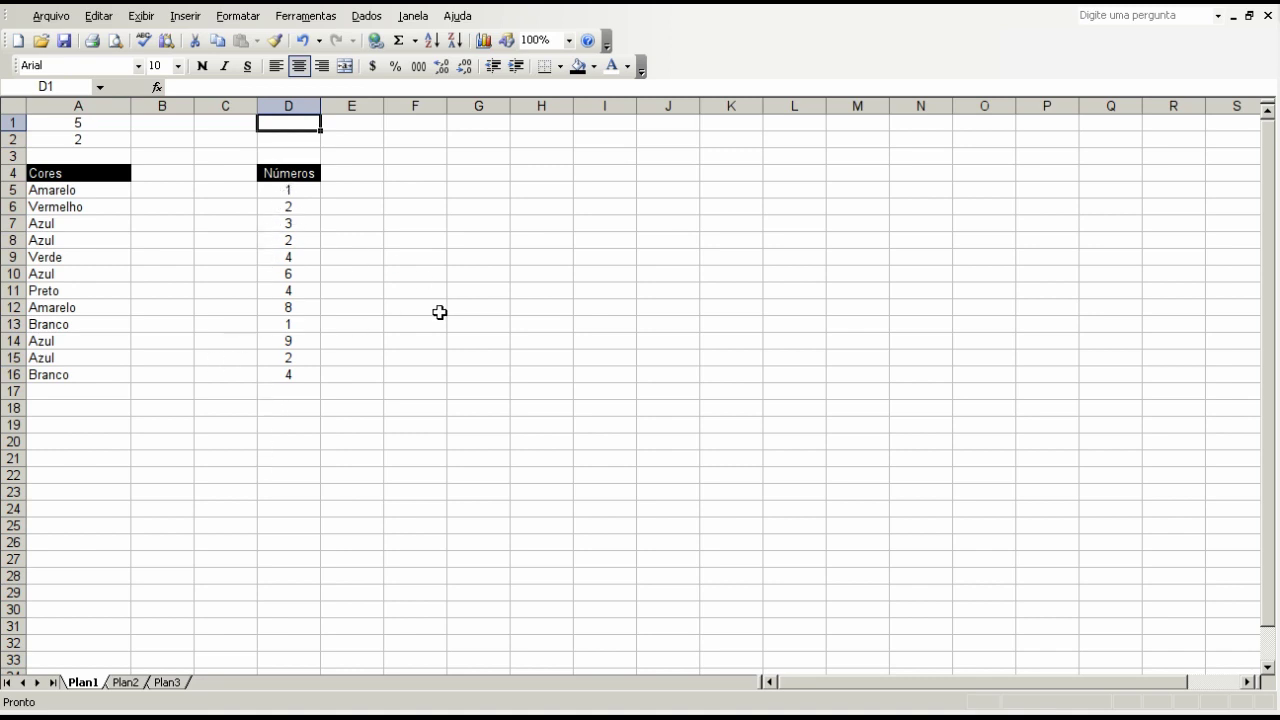
{"action": "type", "text": "="}
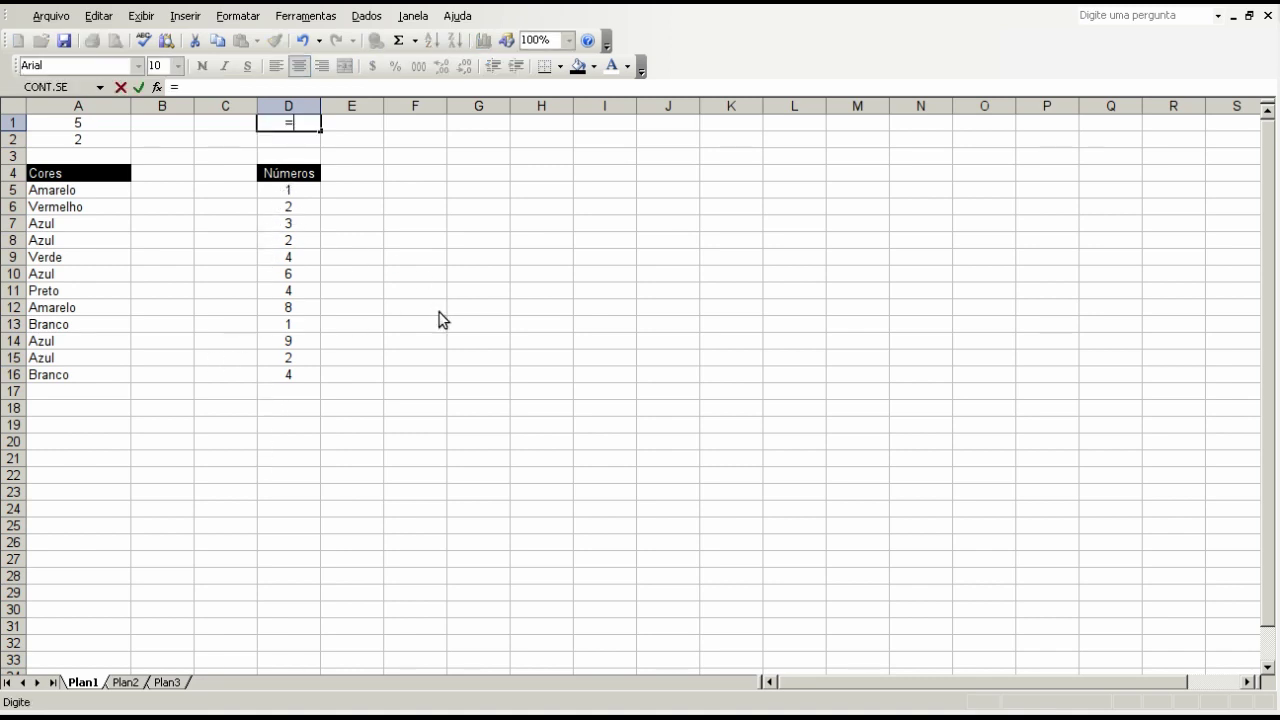
{"action": "type", "text": "cont.se("}
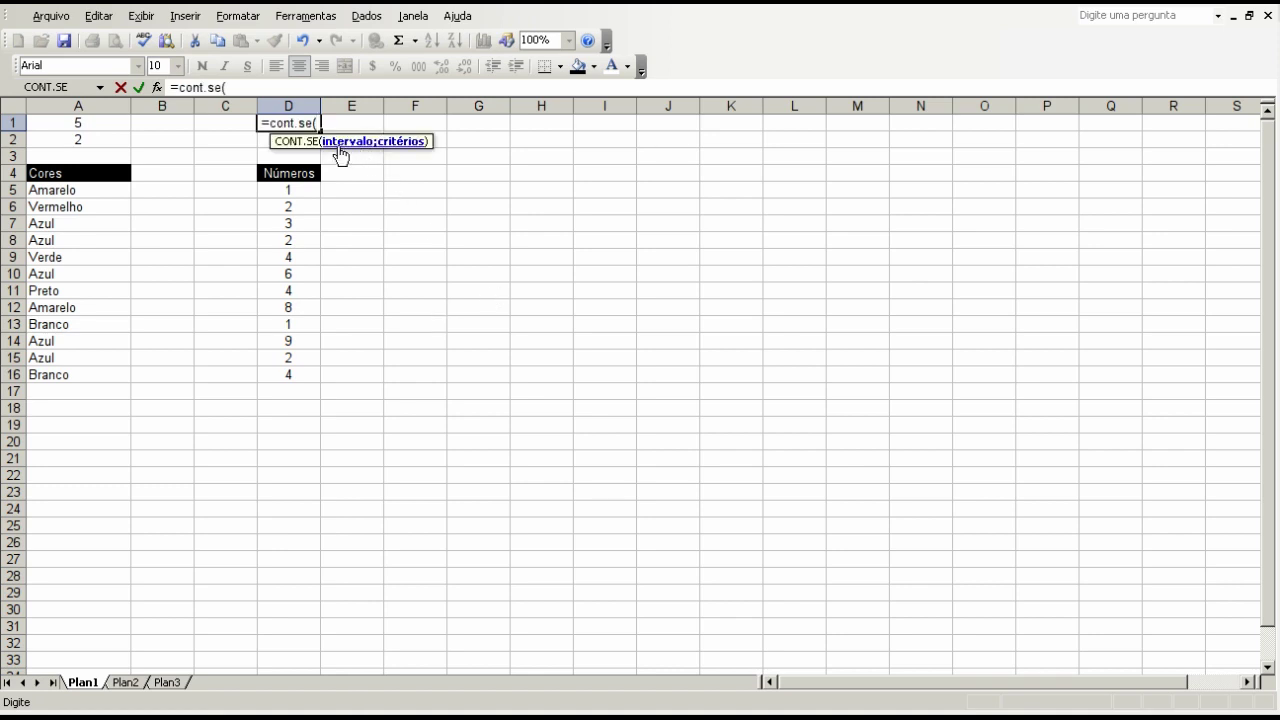
{"action": "left_click", "coordinate": [303, 192]}
{"action": "left_click_drag", "start_coordinate": [305, 204], "coordinate": [306, 372]}
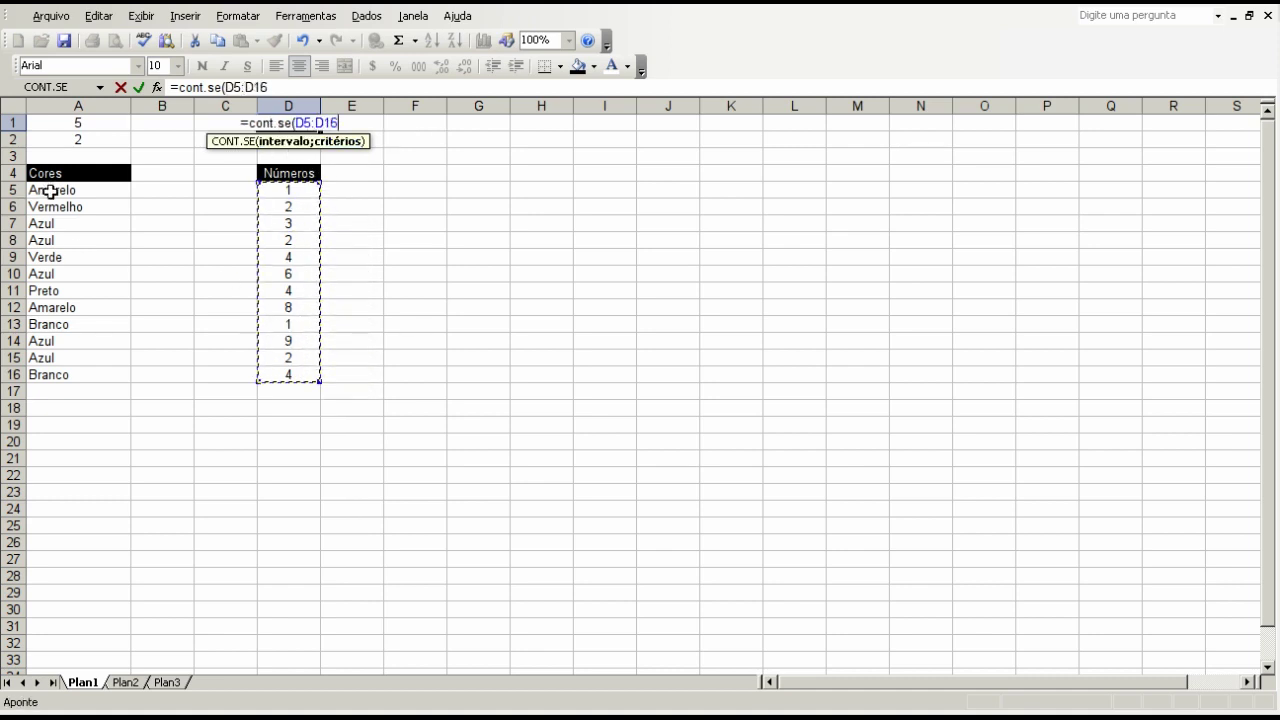
{"action": "type", "text": ","}
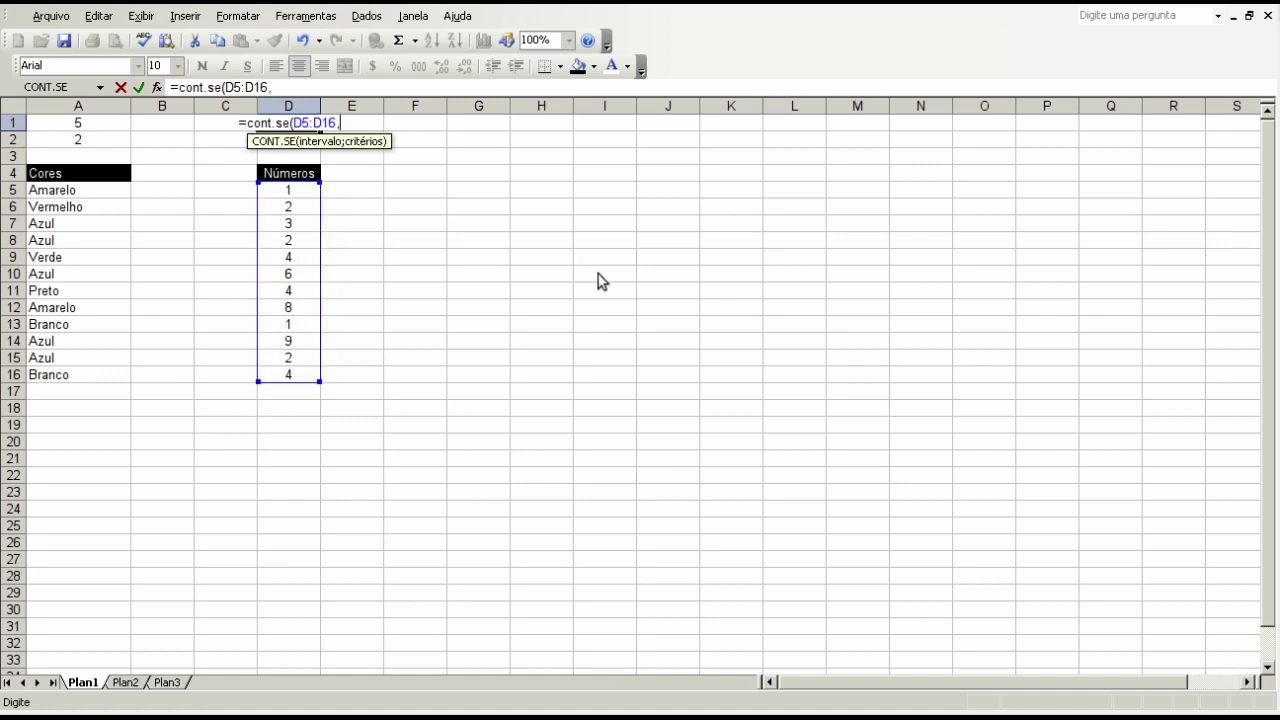
{"action": "type", "text": "4)"}
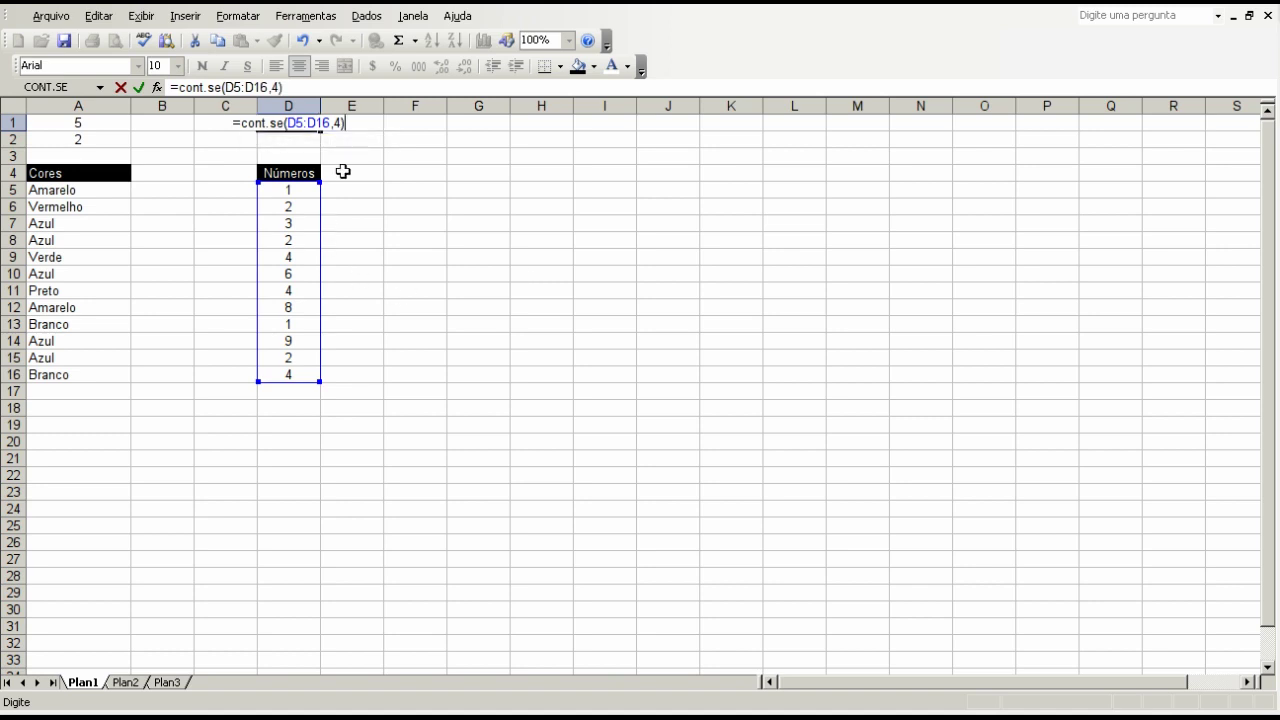
{"action": "left_click", "coordinate": [276, 87]}
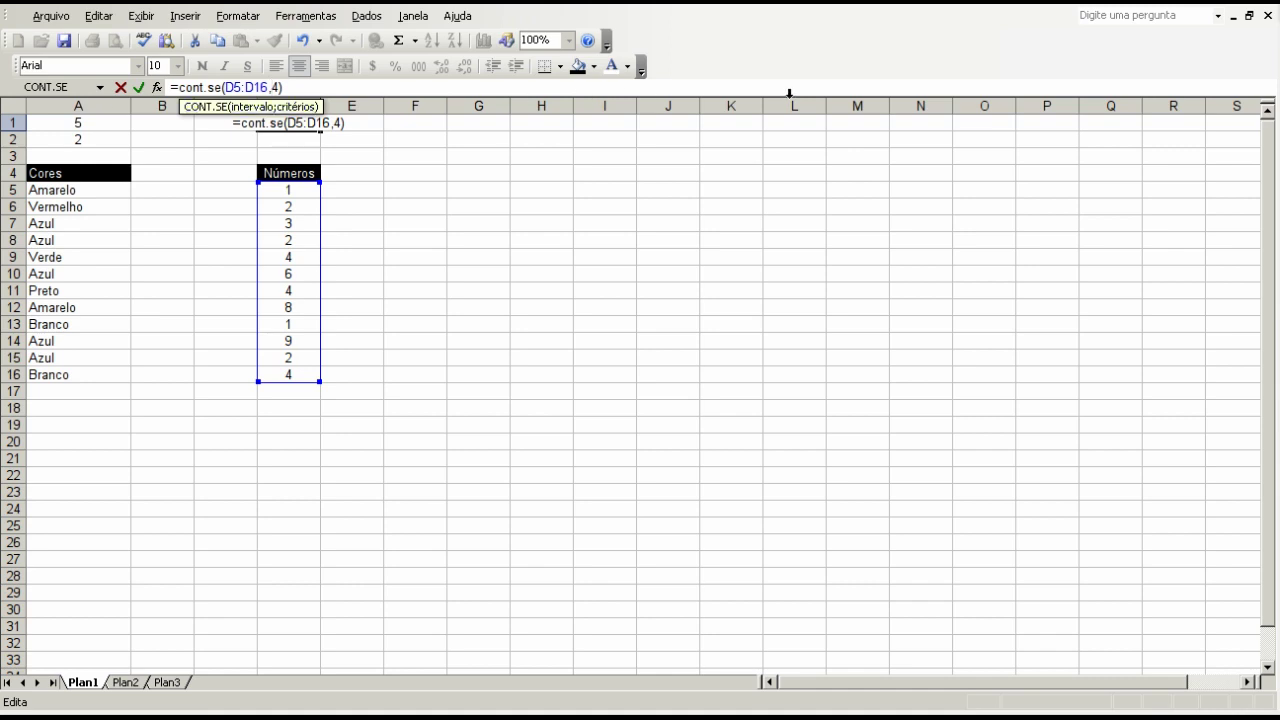
{"action": "double_click", "coordinate": [277, 87]}
{"action": "left_click", "coordinate": [287, 86]}
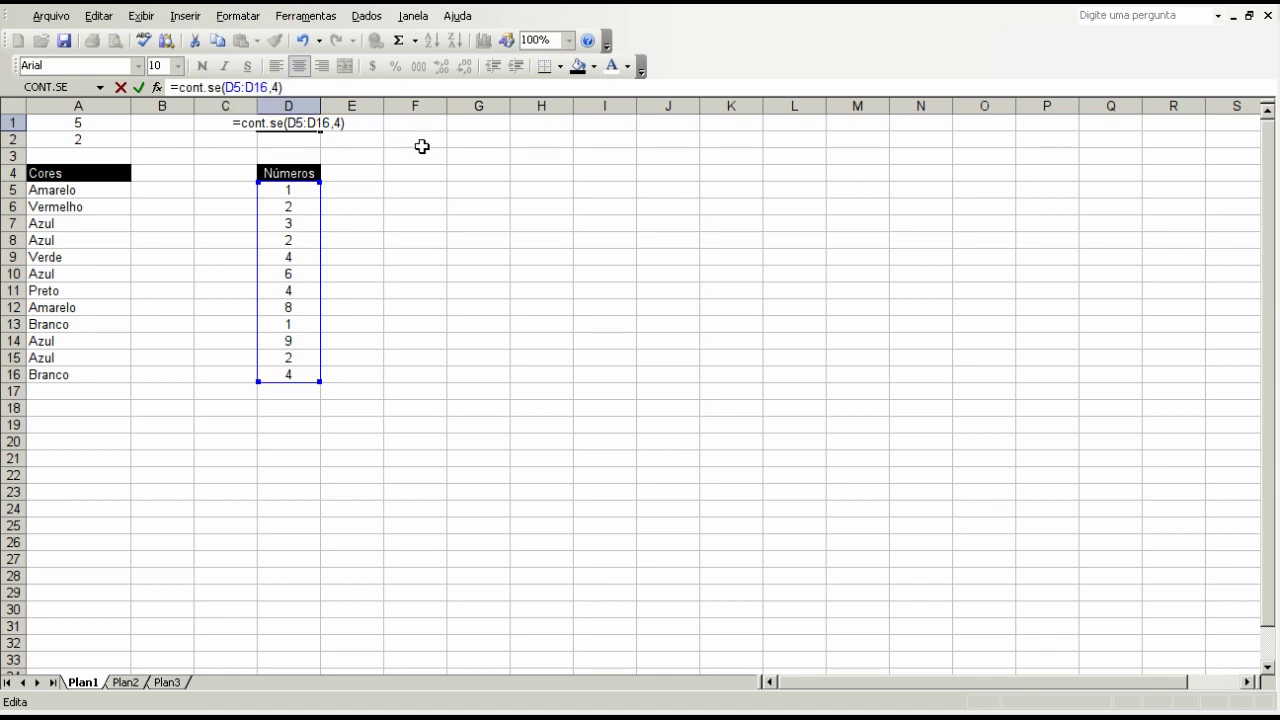
{"action": "key", "text": "Return"}
{"action": "key", "text": "Up"}
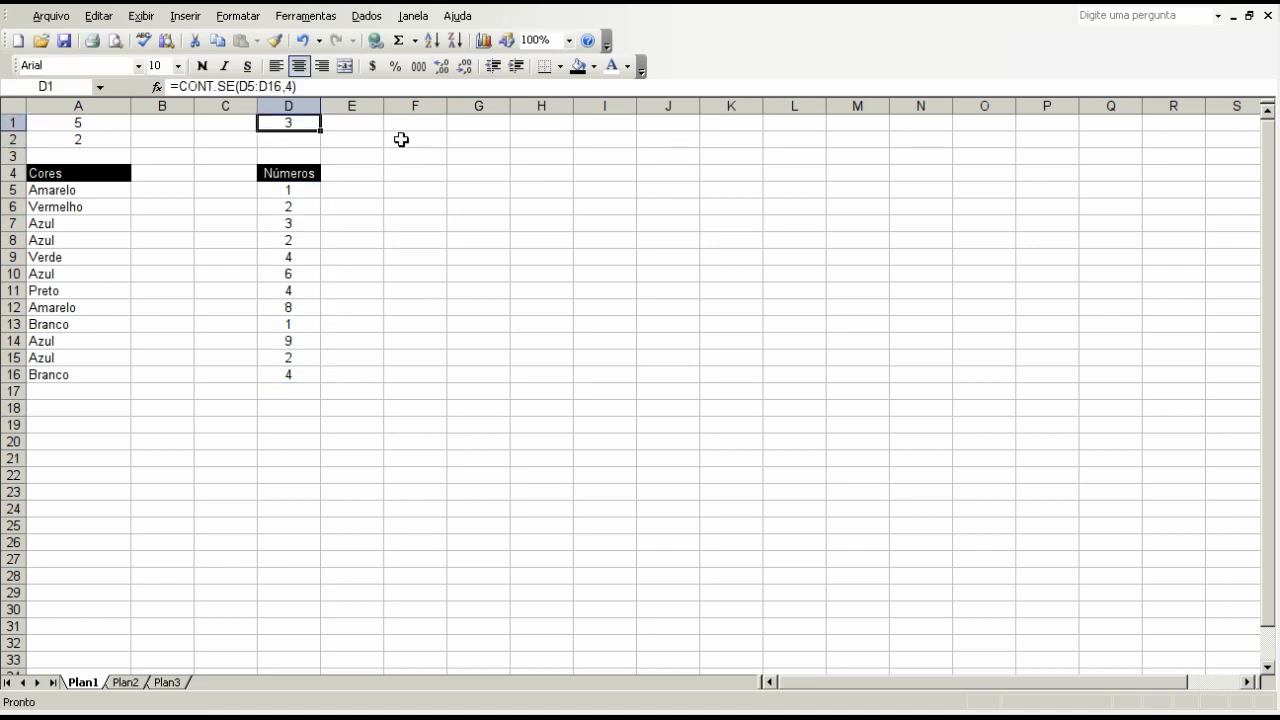
- Check the entries equal to 4 in D9, D11 and D16 against the formula in D1
{"action": "left_click", "coordinate": [297, 255]}
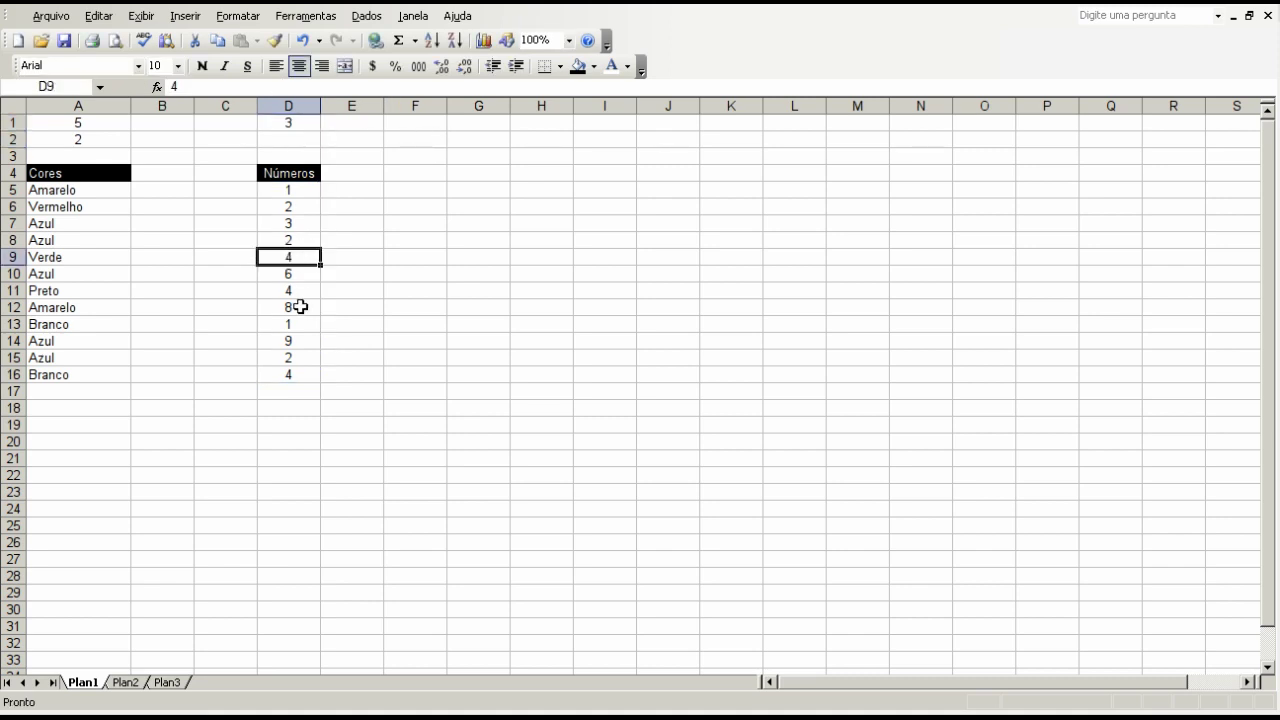
{"action": "left_click", "coordinate": [295, 372]}
{"action": "left_click", "coordinate": [298, 287]}
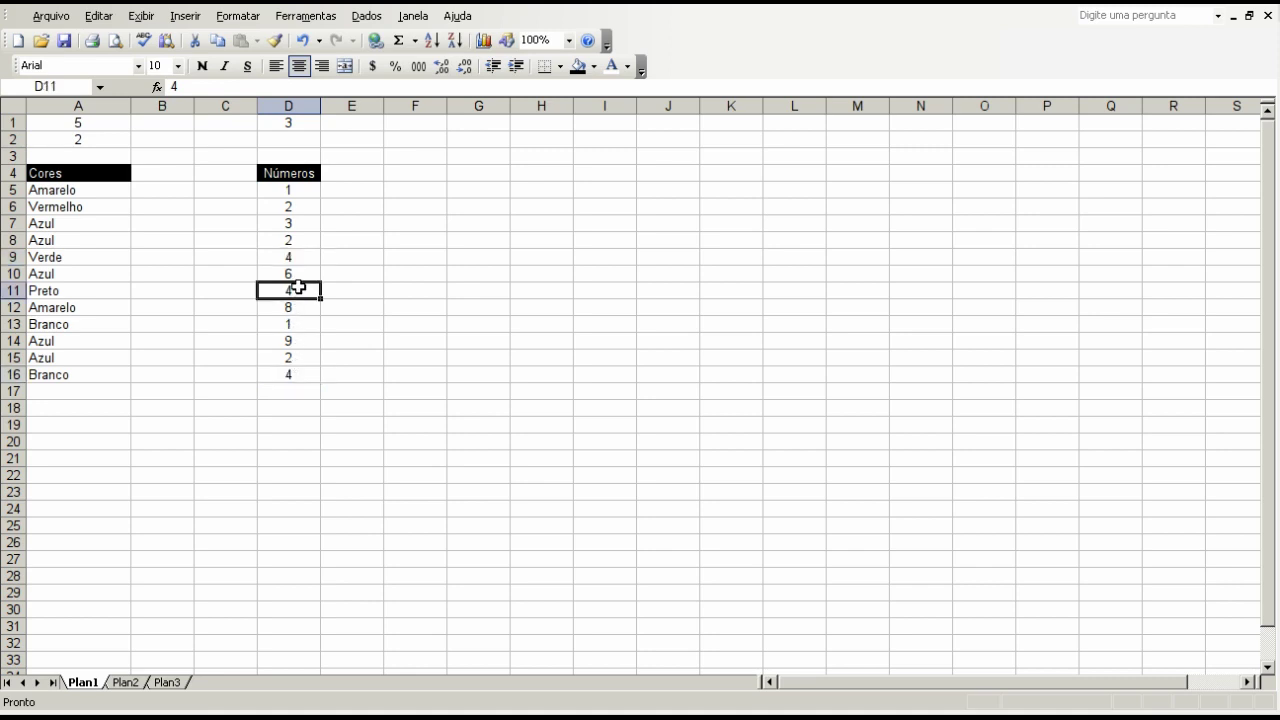
{"action": "left_click", "coordinate": [292, 254]}
{"action": "left_click", "coordinate": [297, 292]}
{"action": "left_click", "coordinate": [292, 373]}
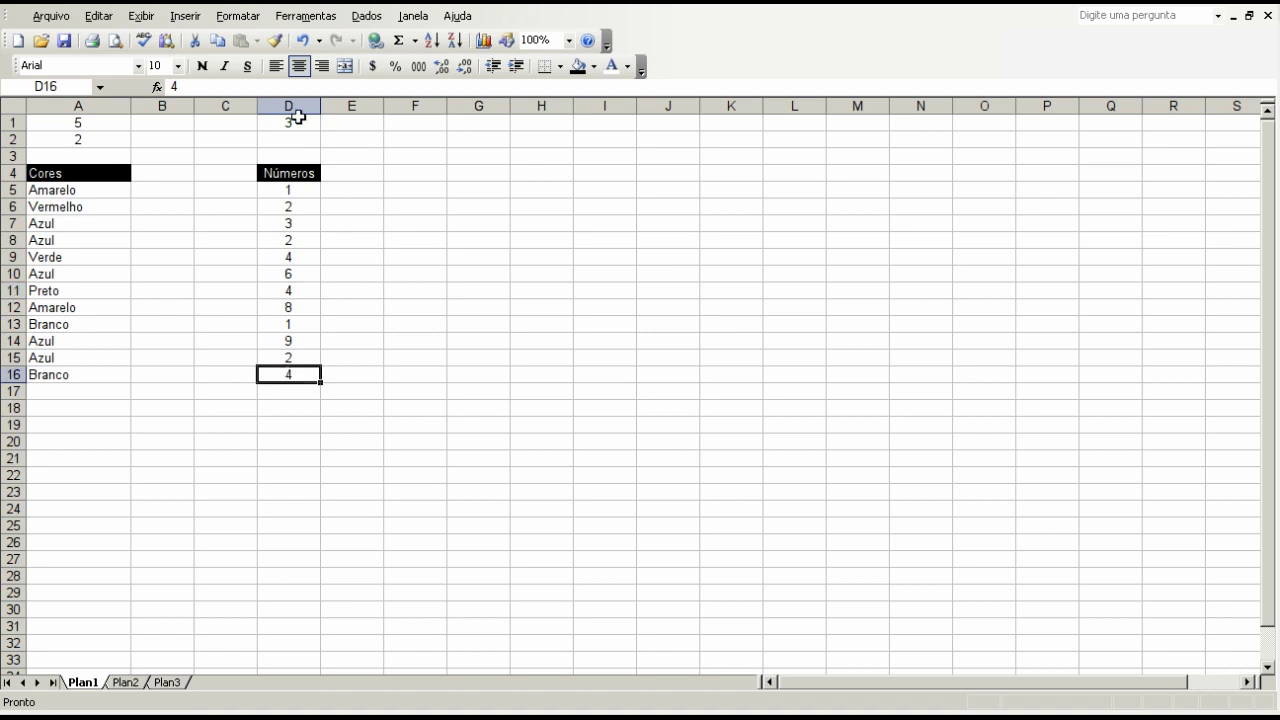
{"action": "left_click", "coordinate": [294, 121]}
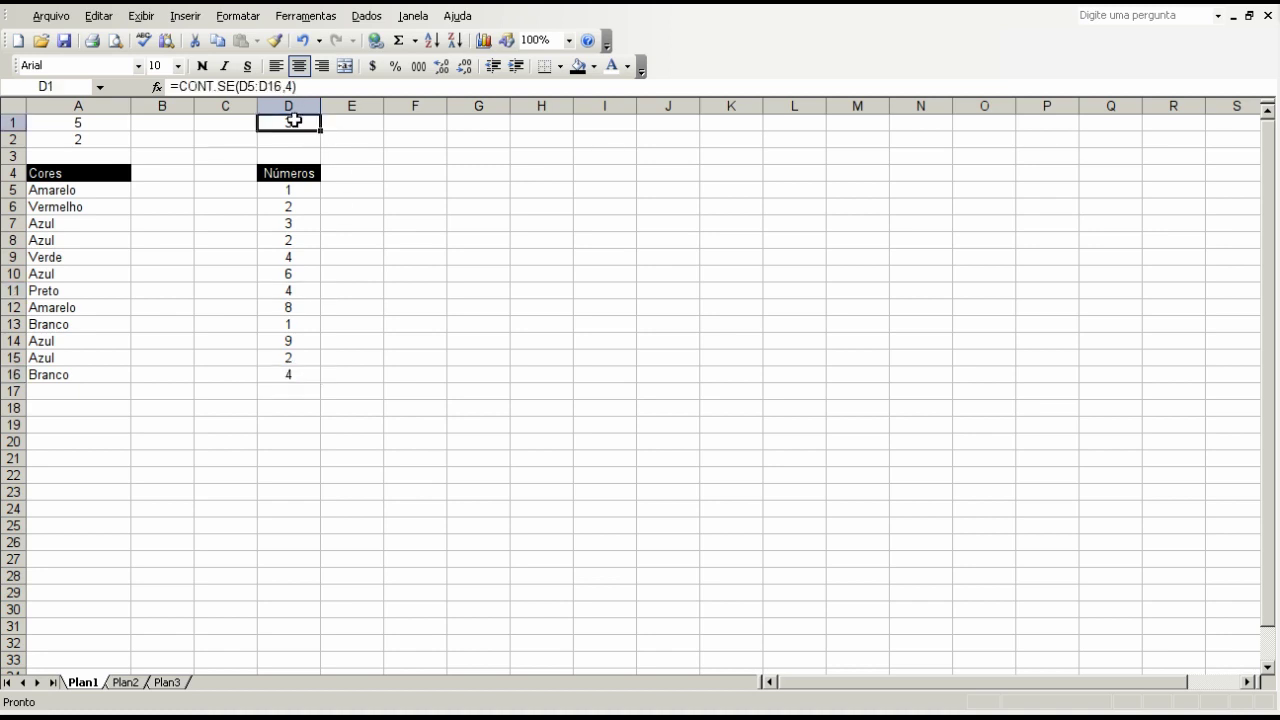
- Review the criterion in the D1 formula, the range D5:D16 and its matching cells D9, D11 and D16
{"action": "left_click", "coordinate": [278, 88]}
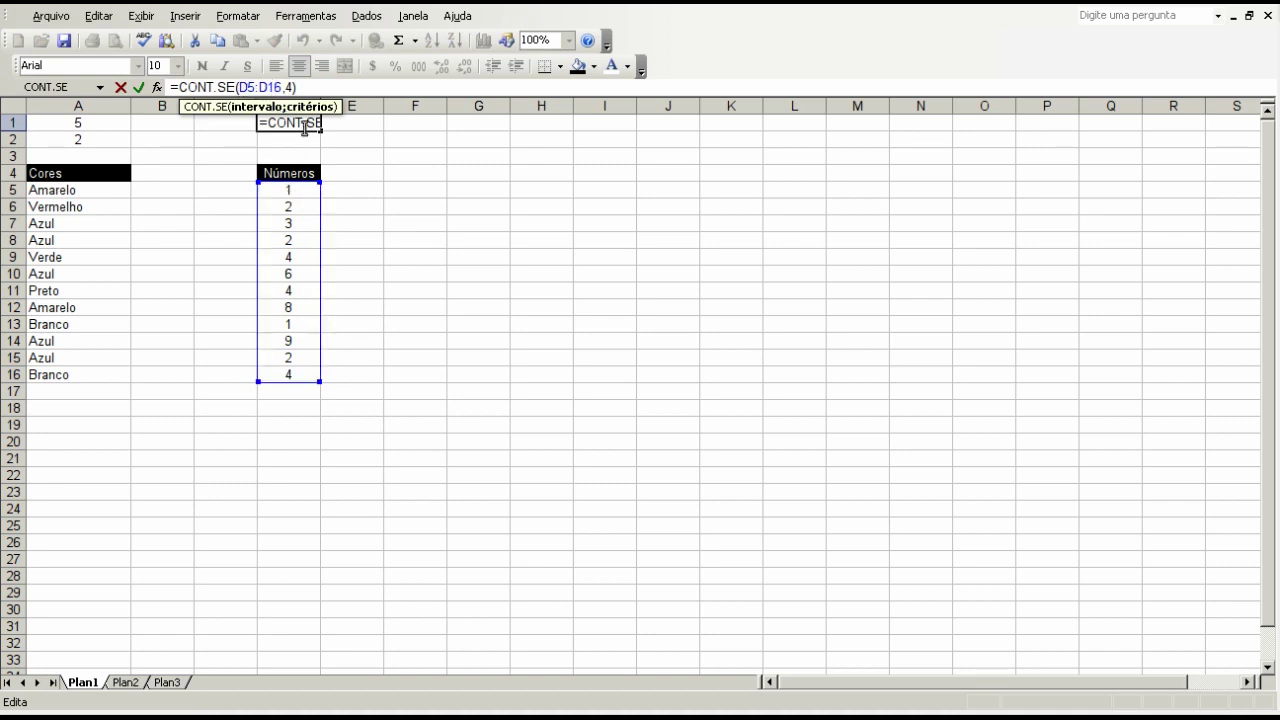
{"action": "left_click_drag", "start_coordinate": [294, 88], "coordinate": [286, 88]}
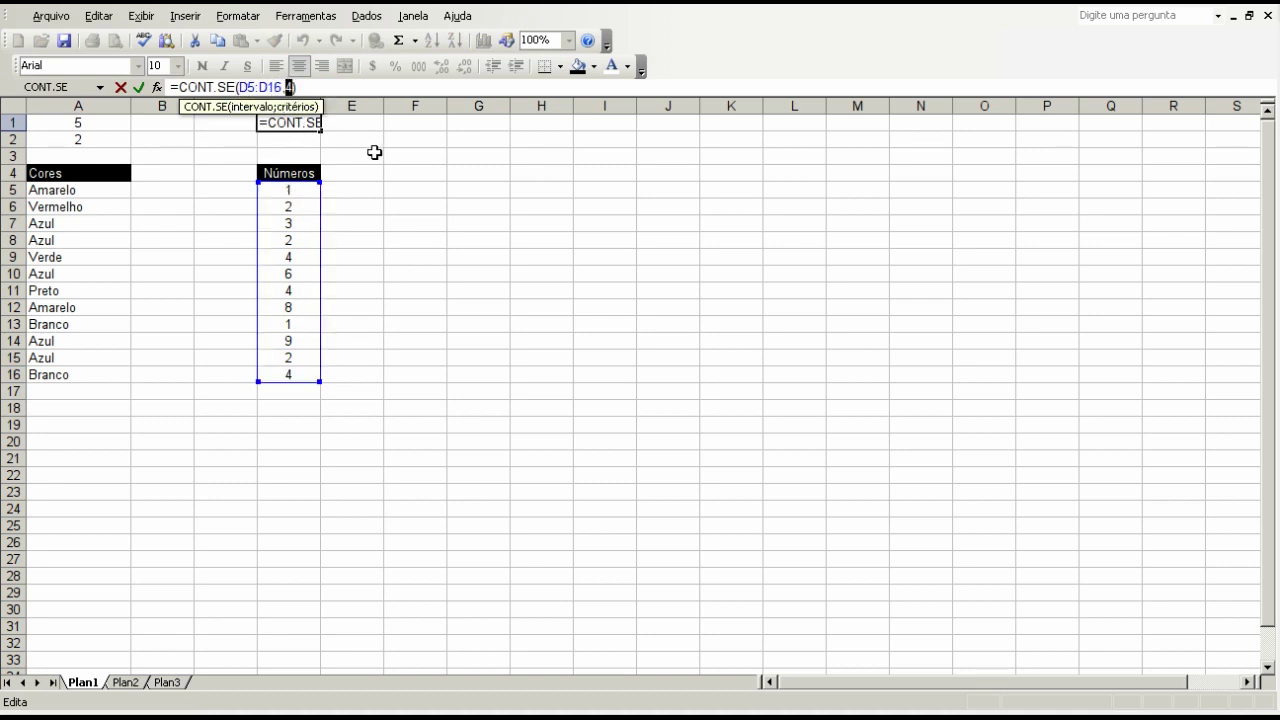
{"action": "key", "text": "Return"}
{"action": "key", "text": "Up"}
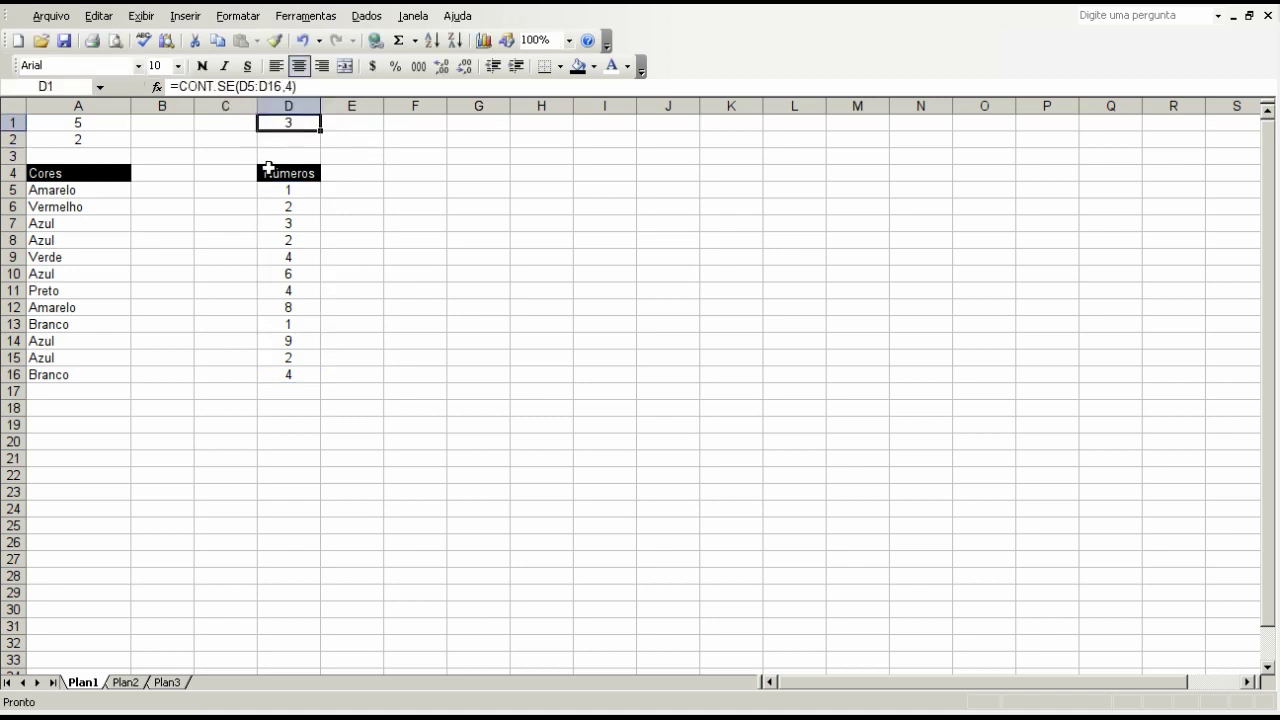
{"action": "left_click_drag", "start_coordinate": [283, 187], "coordinate": [287, 372]}
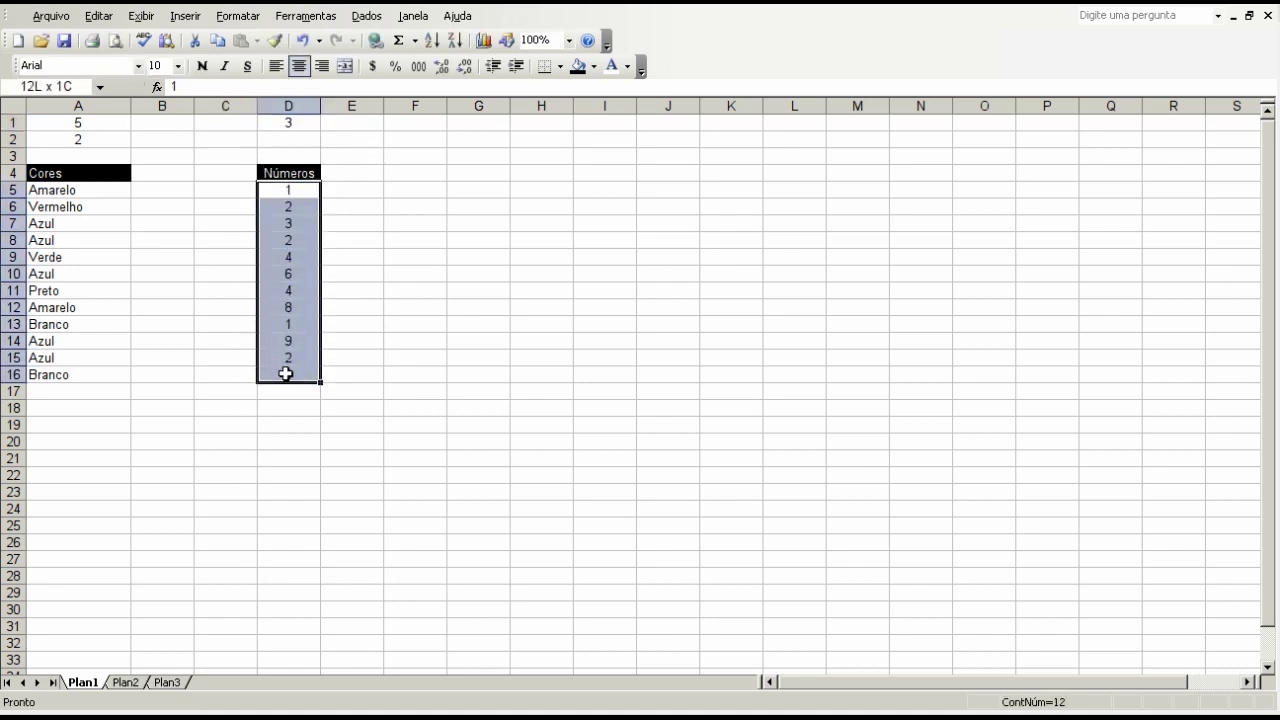
{"action": "left_click", "coordinate": [299, 245]}
{"action": "left_click", "coordinate": [306, 257]}
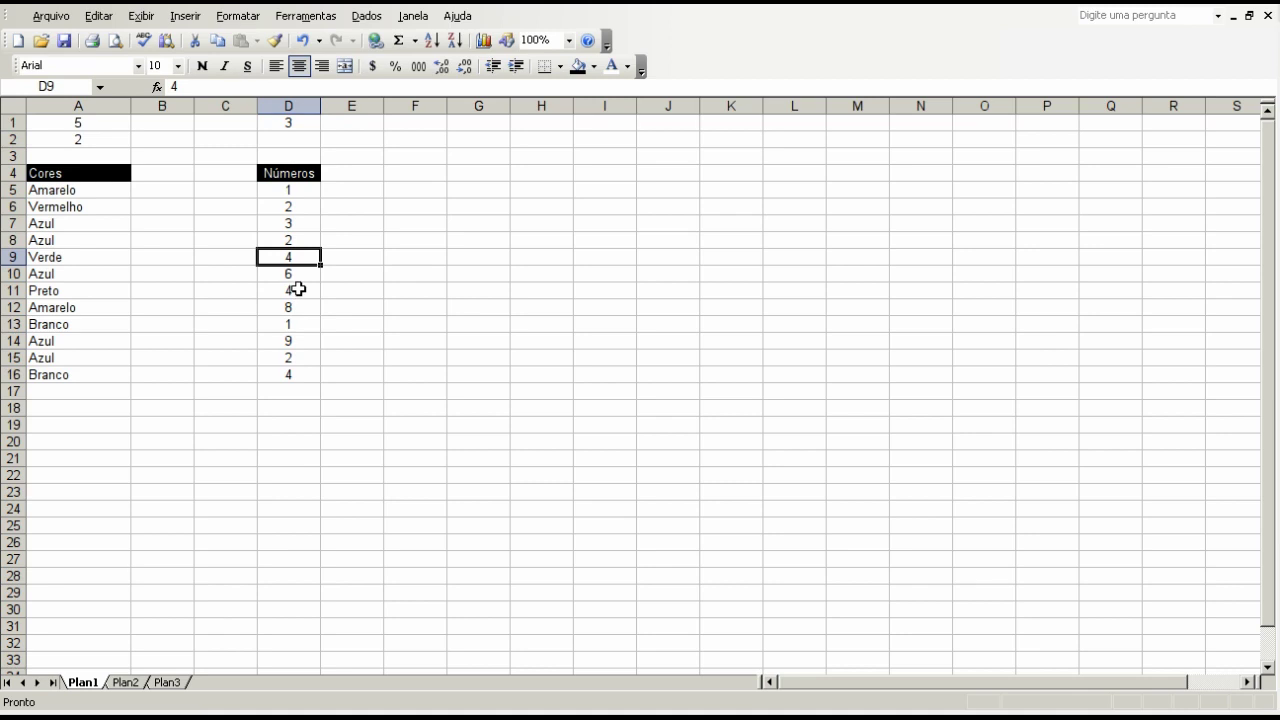
{"action": "left_click", "coordinate": [298, 290]}
{"action": "left_click", "coordinate": [302, 372]}
- Look up the CONT.SE function from cell D2, read its Critérios argument description and discard the insertion
{"action": "left_click", "coordinate": [297, 134]}
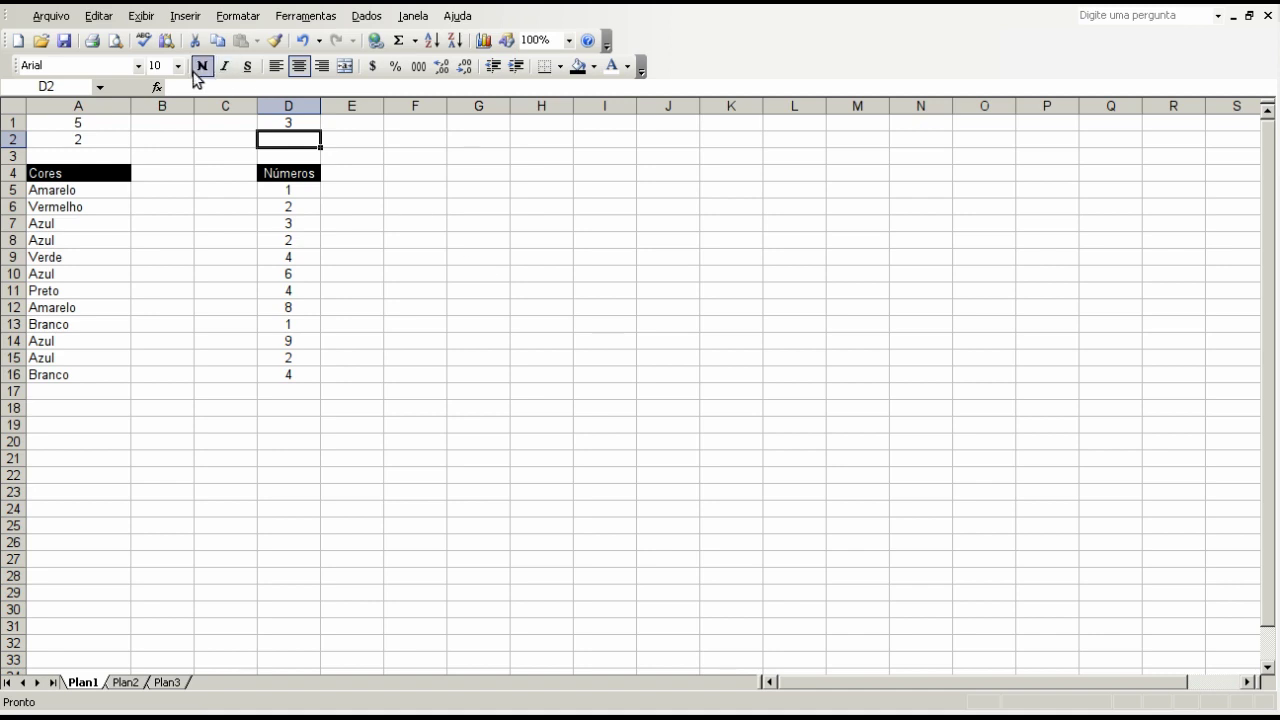
{"action": "left_click", "coordinate": [157, 86]}
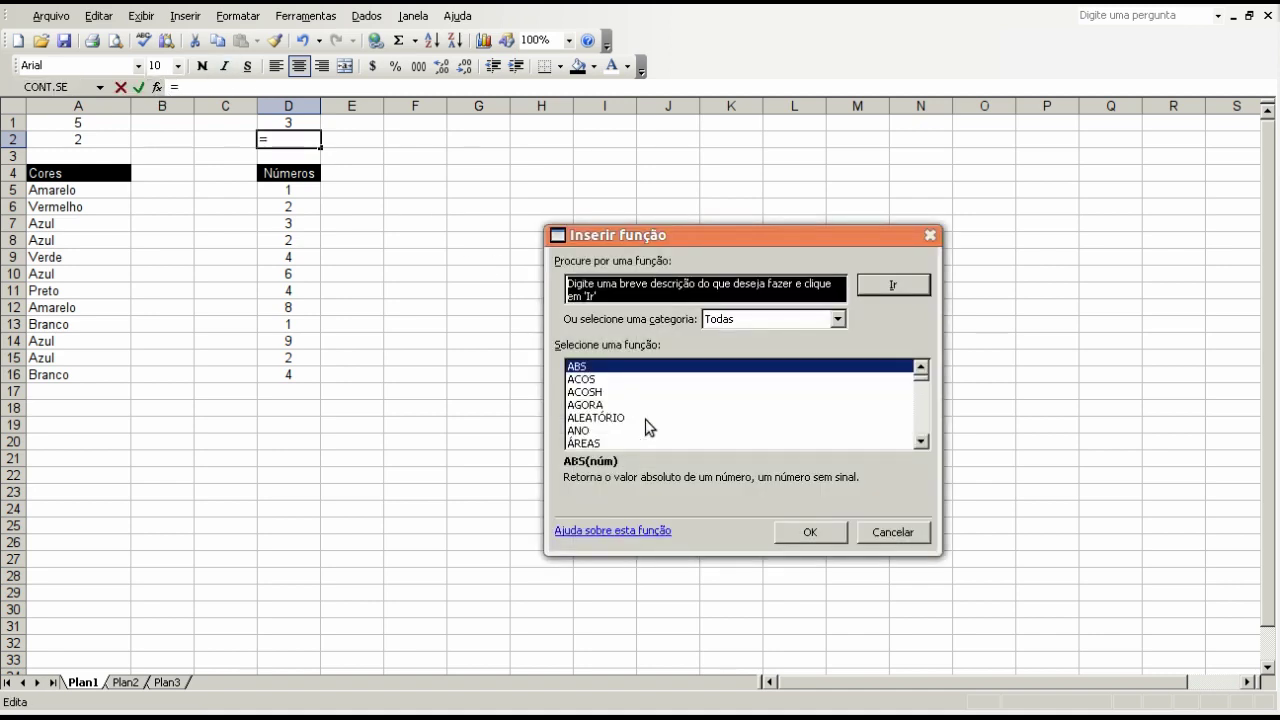
{"action": "left_click", "coordinate": [710, 402]}
{"action": "type", "text": "cont"}
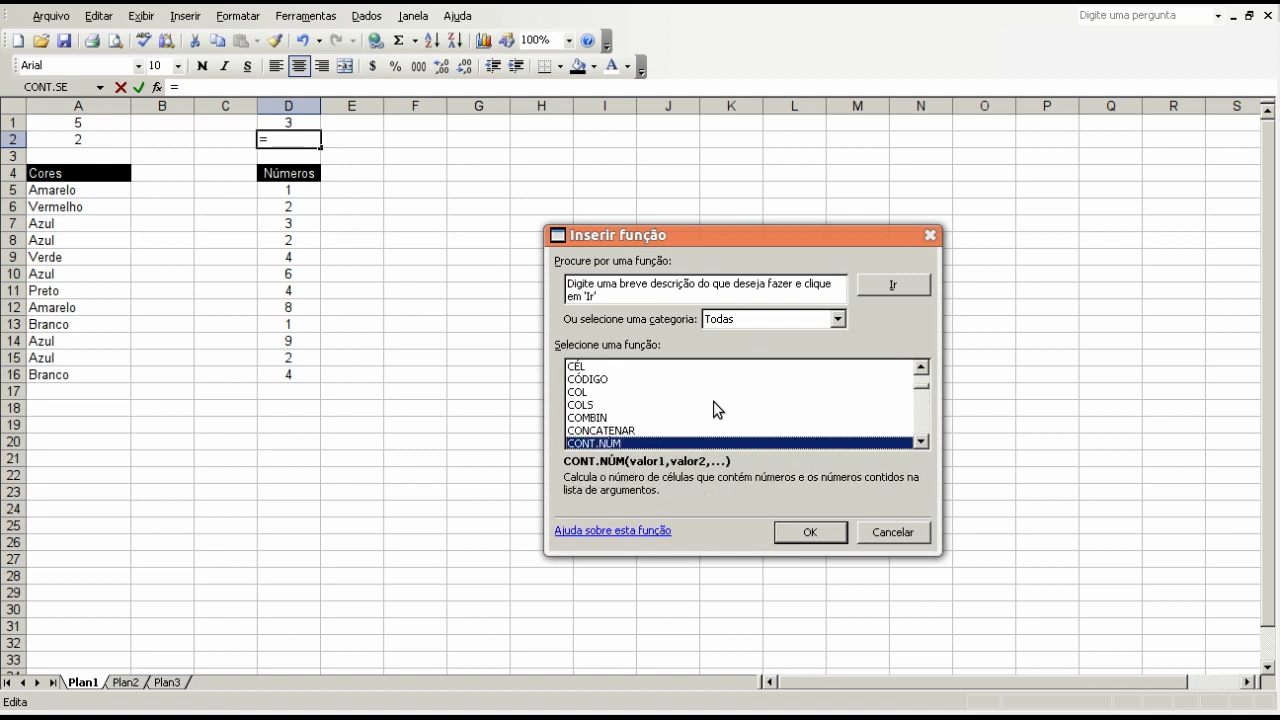
{"action": "key", "text": "Down"}
{"action": "key", "text": "Down"}
{"action": "key", "text": "Up"}
{"action": "left_click", "coordinate": [806, 529]}
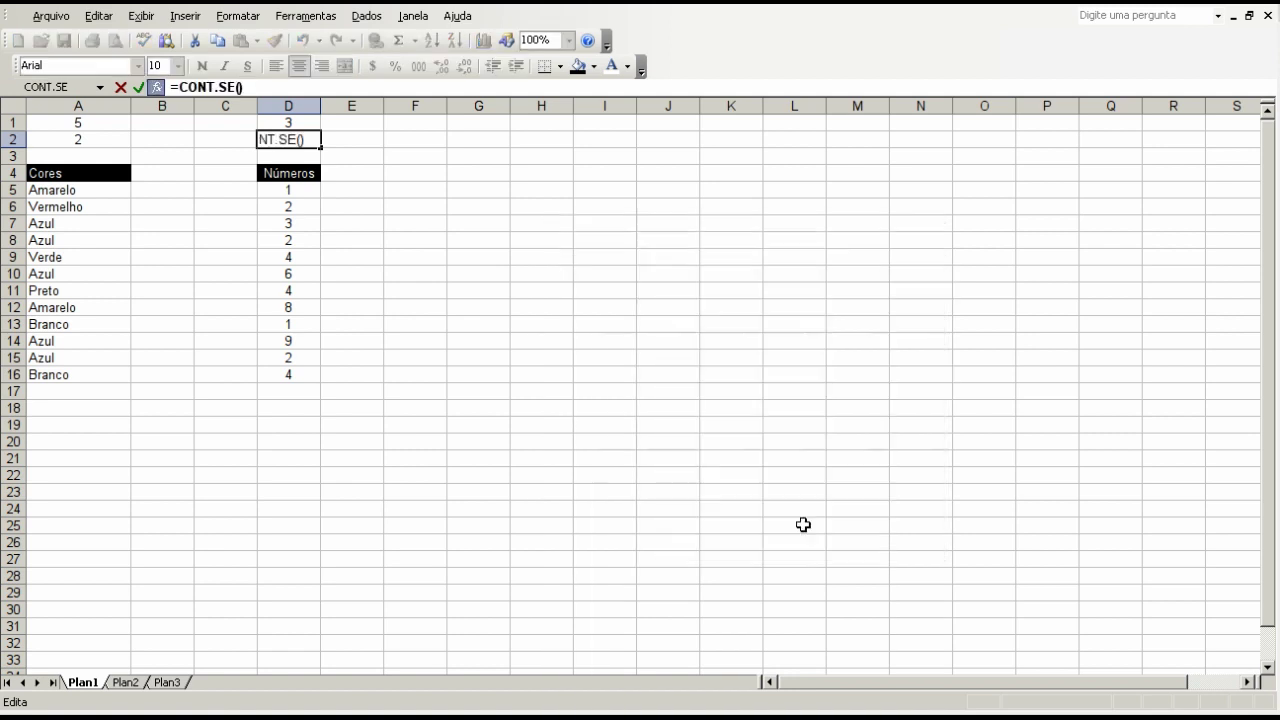
{"action": "left_click", "coordinate": [755, 63]}
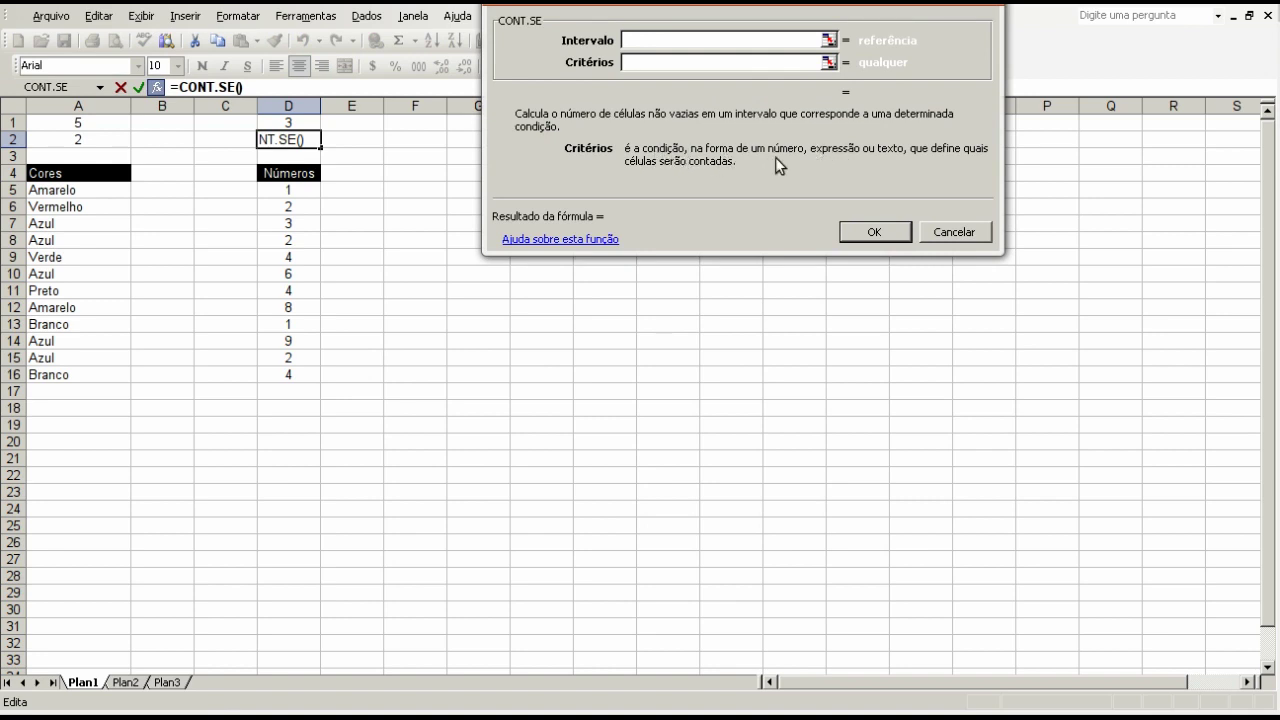
{"action": "left_click", "coordinate": [951, 233]}
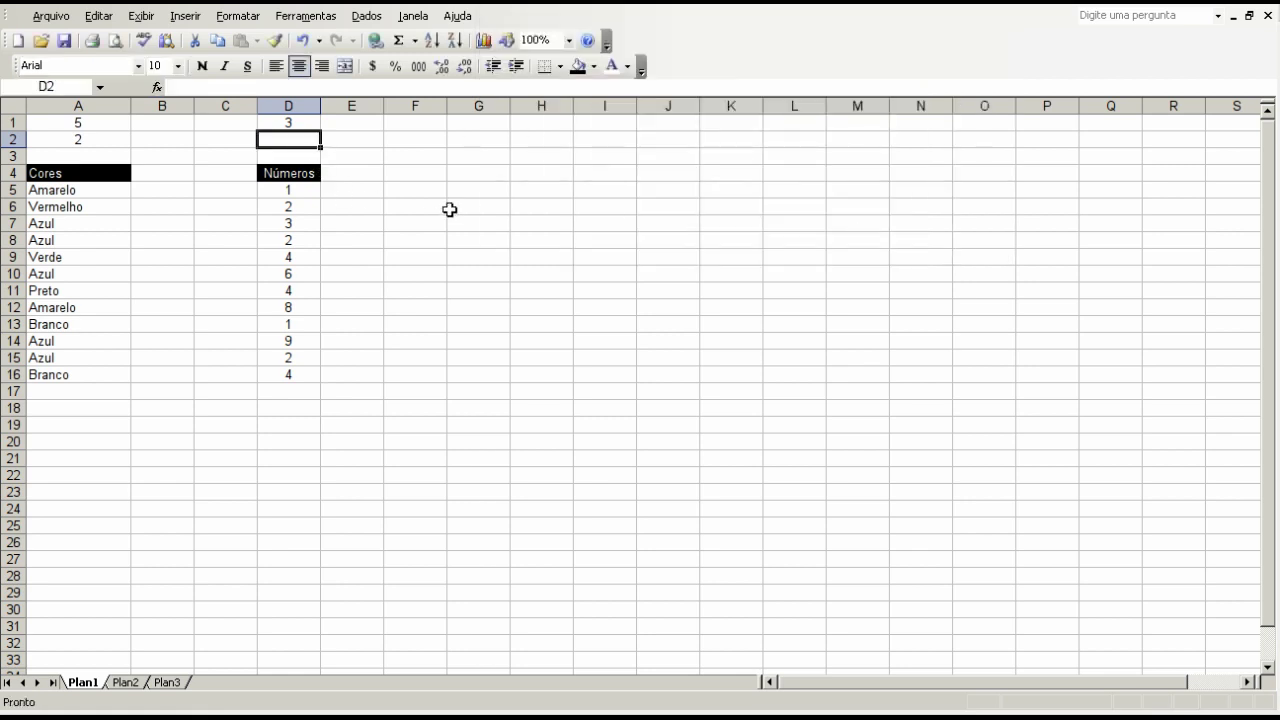
{"action": "key", "text": "Down"}
{"action": "key", "text": "Down"}
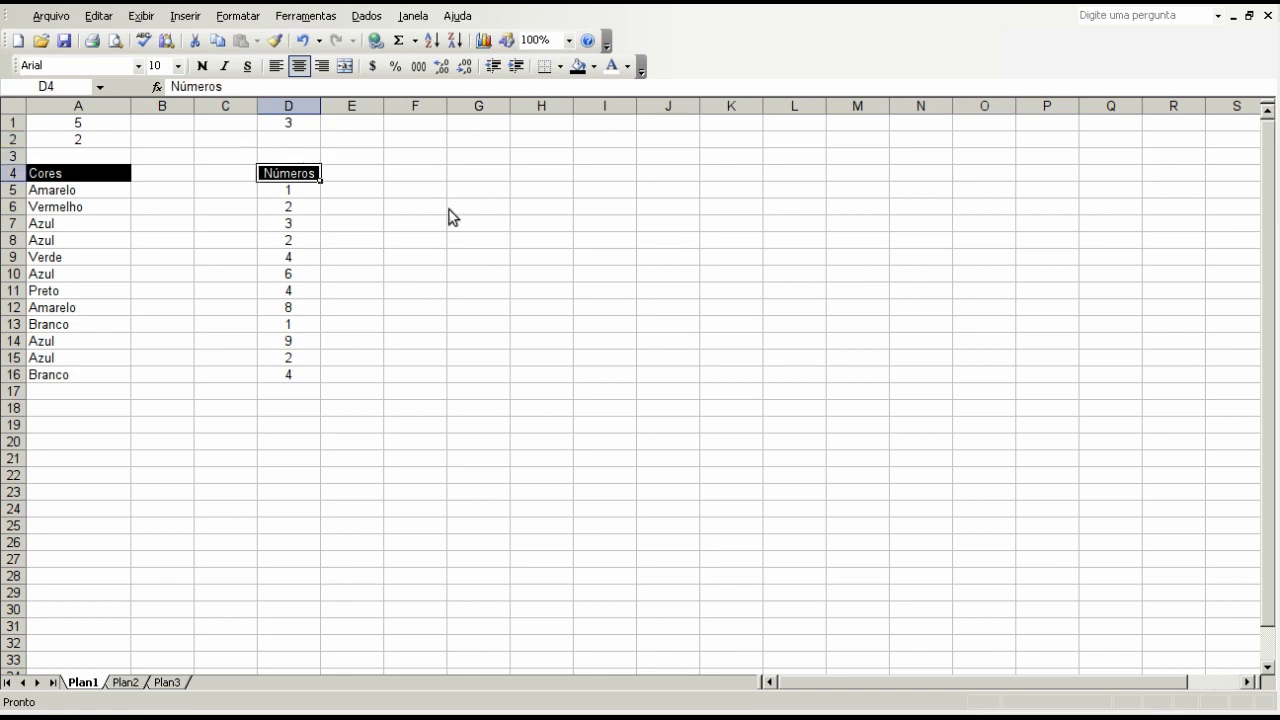
{"action": "key", "text": "Down"}
{"action": "key", "text": "shift+Down"}
{"action": "key", "text": "shift+Down"}
{"action": "key", "text": "Down"}
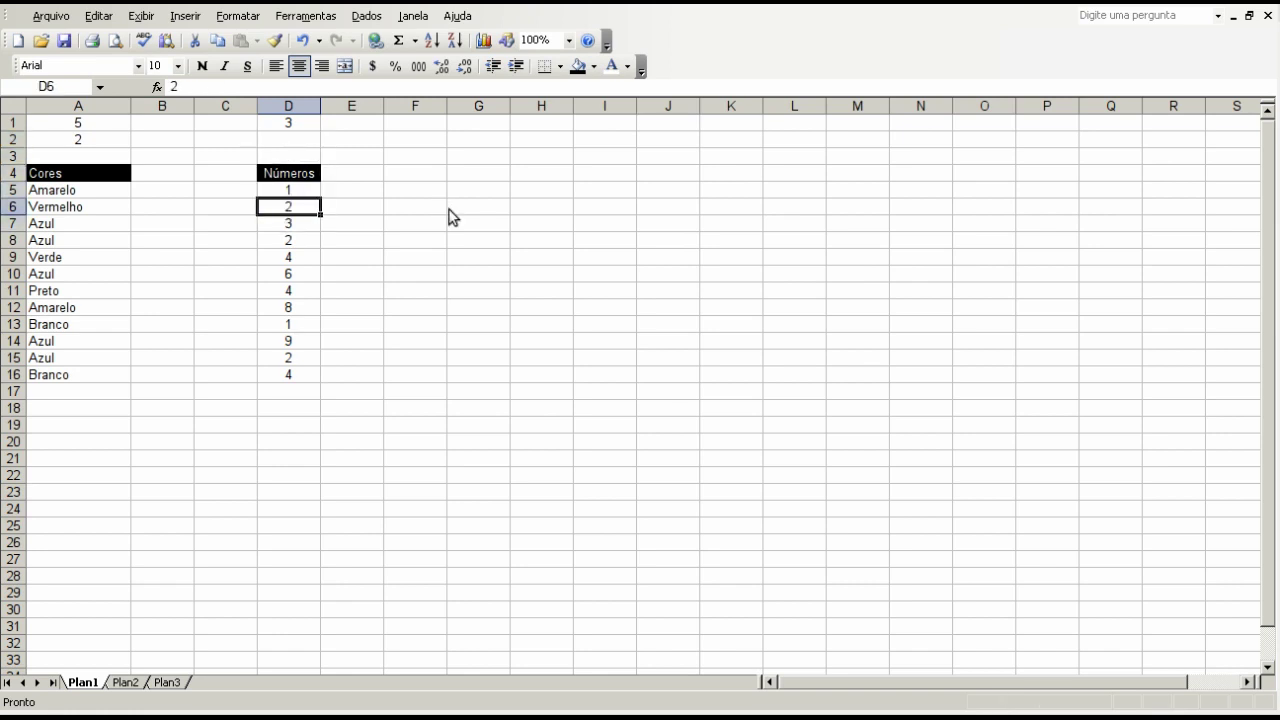
{"action": "key", "text": "Down"}
{"action": "key", "text": "Up"}
{"action": "key", "text": "Up"}
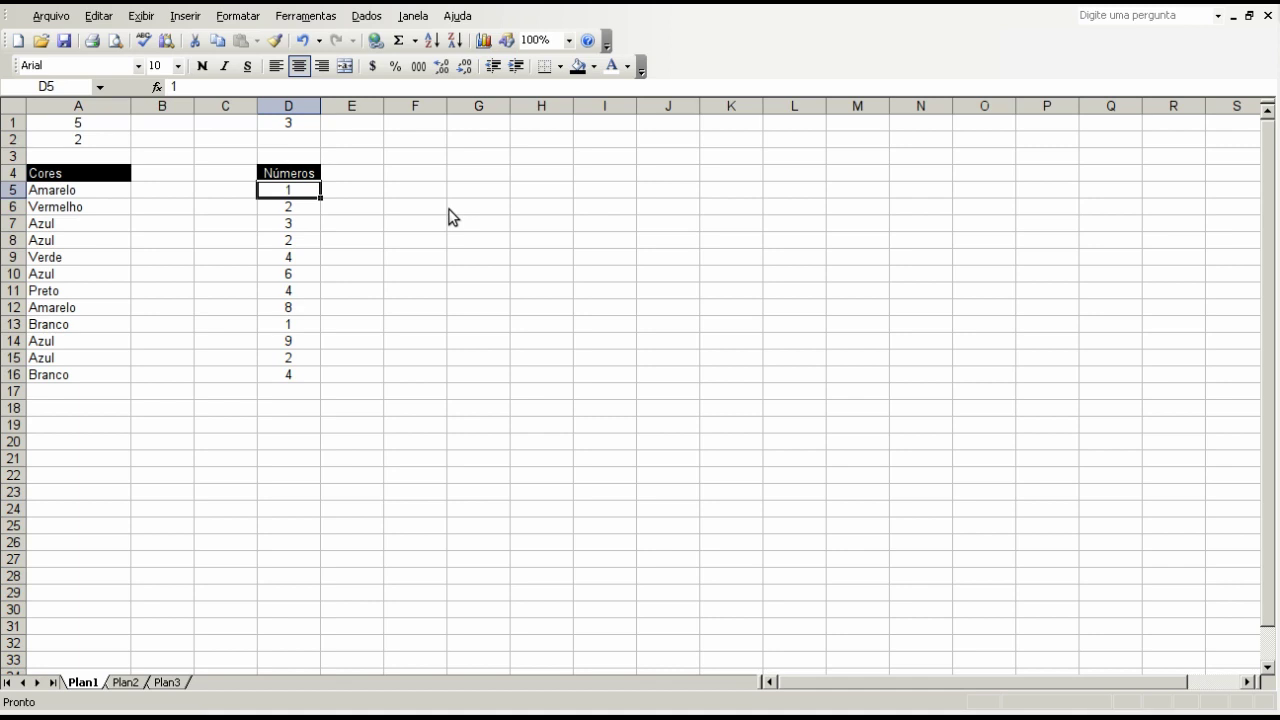
{"action": "key", "text": "Down"}
{"action": "key", "text": "Down"}
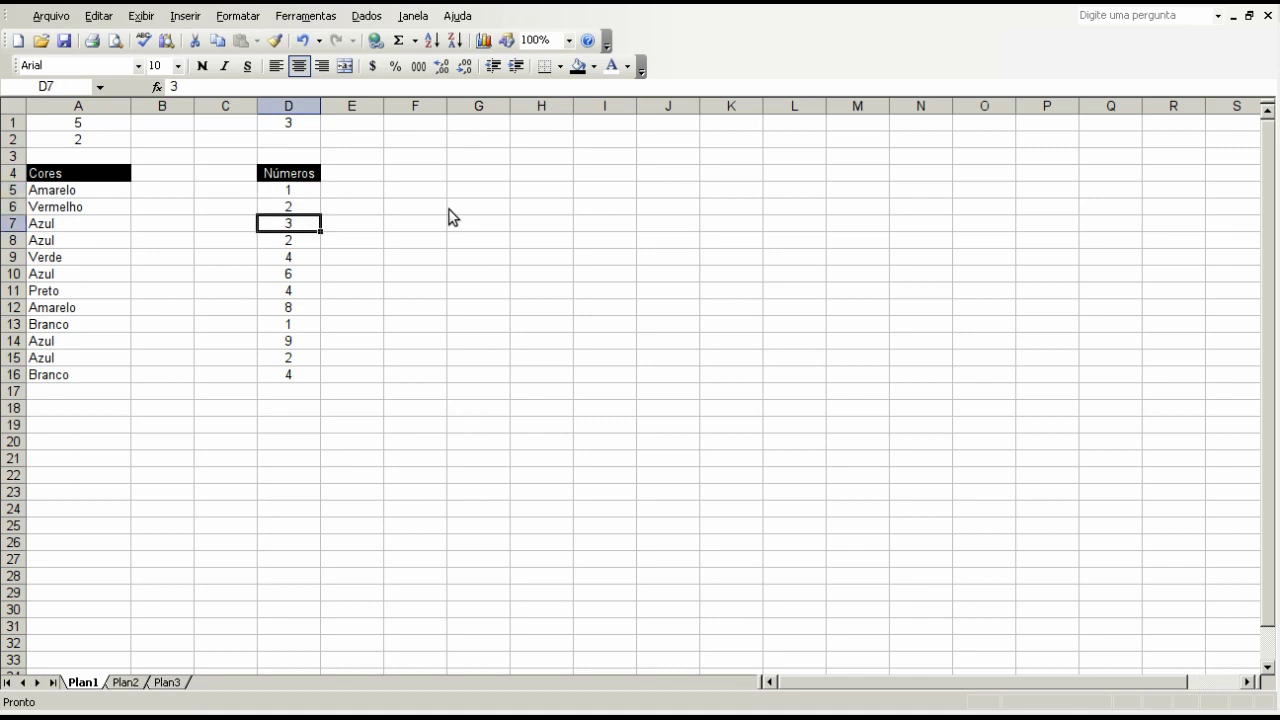
- Look through the entries of the Números list and return to the empty cell D2
{"action": "key", "text": "Down"}
{"action": "key", "text": "Down"}
{"action": "key", "text": "Down"}
{"action": "key", "text": "Down"}
{"action": "key", "text": "Down"}
{"action": "key", "text": "Down"}
{"action": "key", "text": "Down"}
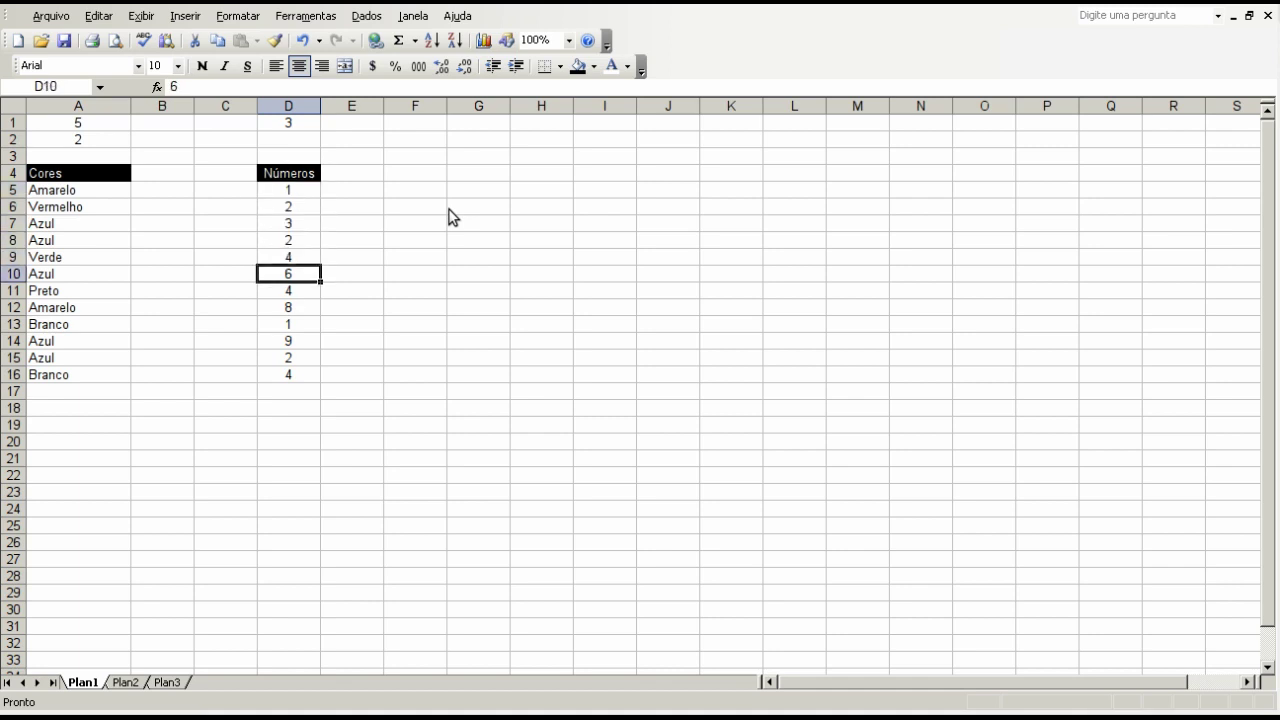
{"action": "key", "text": "Up"}
{"action": "key", "text": "Up"}
{"action": "key", "text": "Up"}
{"action": "key", "text": "Up"}
{"action": "key", "text": "Up"}
{"action": "key", "text": "Up"}
{"action": "key", "text": "Up"}
{"action": "key", "text": "Up"}
{"action": "key", "text": "Up"}
{"action": "key", "text": "Up"}
{"action": "key", "text": "Up"}
{"action": "key", "text": "Up"}
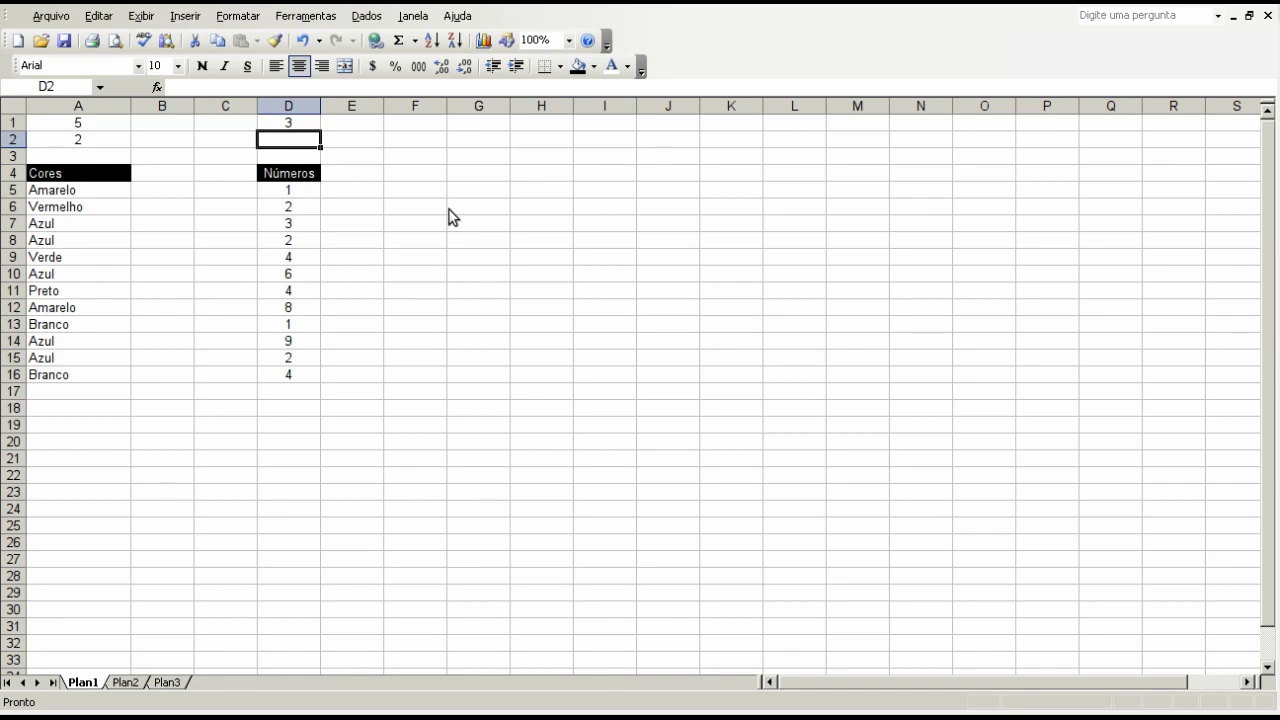
- Write =cont.se(D5:D16,>8) in cell D2 to count the Números entries greater than 8
{"action": "type", "text": "=cont"}
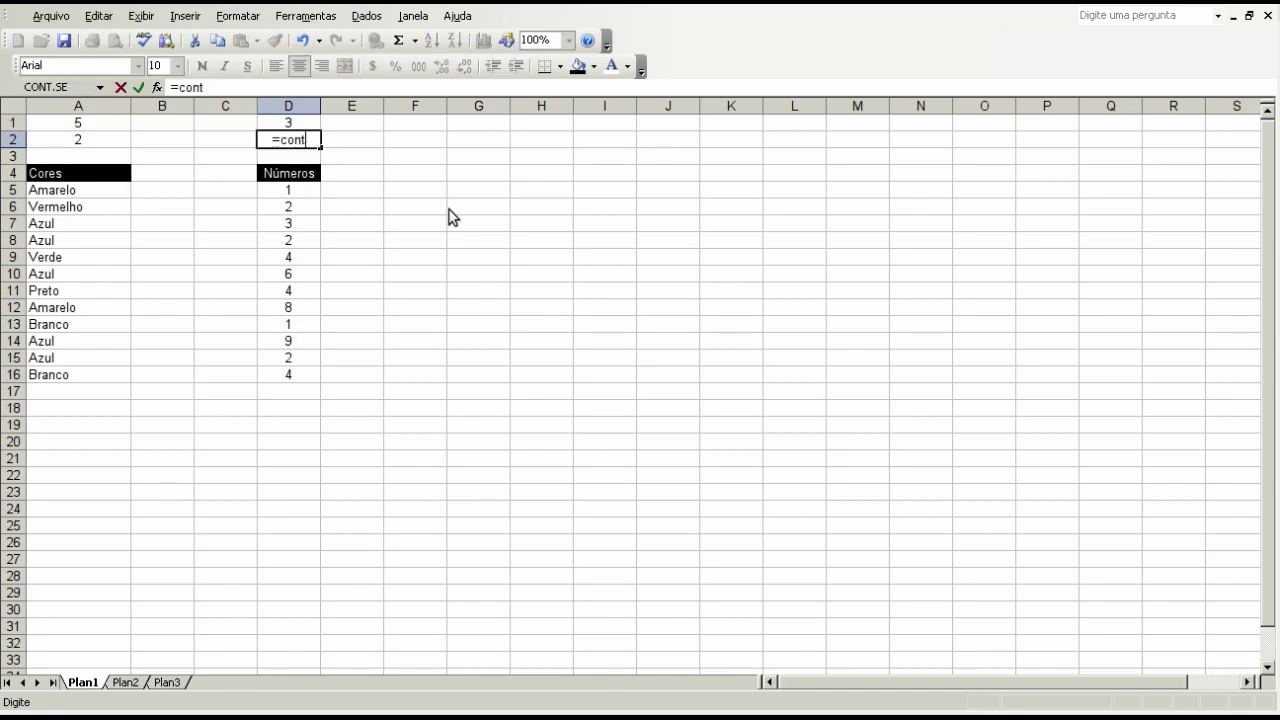
{"action": "type", "text": ".se("}
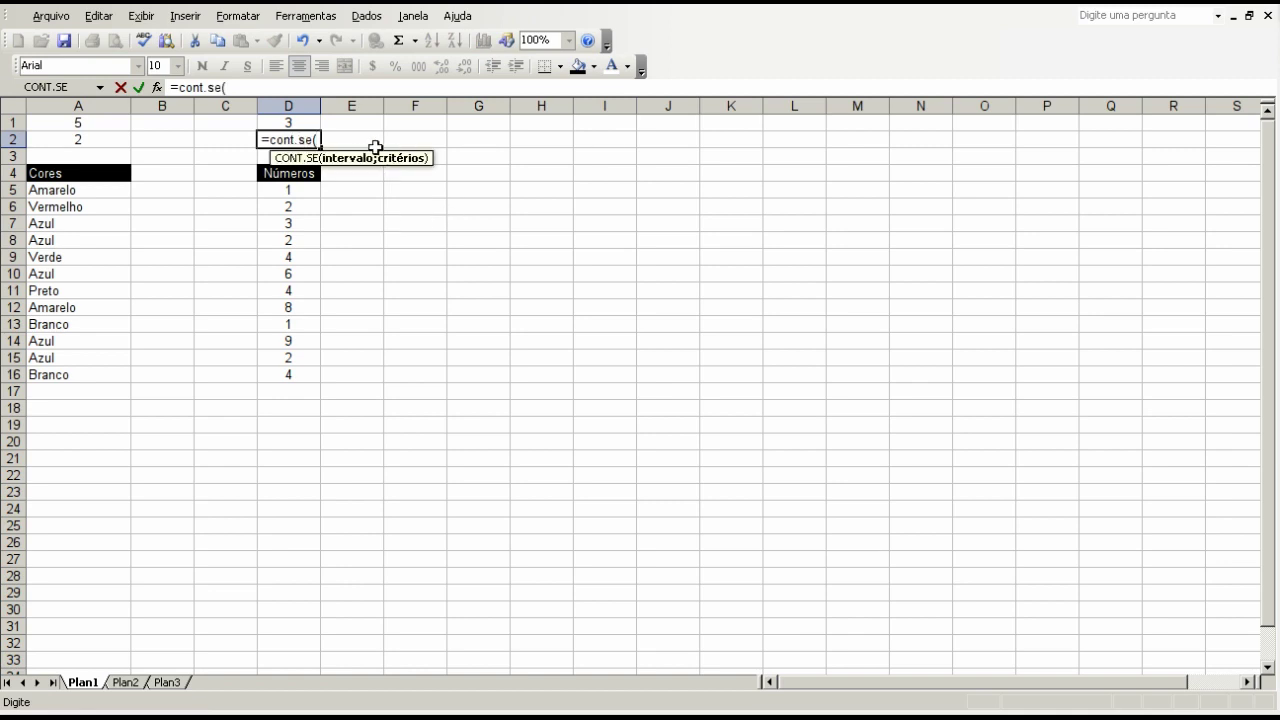
{"action": "left_click", "coordinate": [300, 192]}
{"action": "left_click_drag", "start_coordinate": [304, 201], "coordinate": [298, 376]}
{"action": "type", "text": ","}
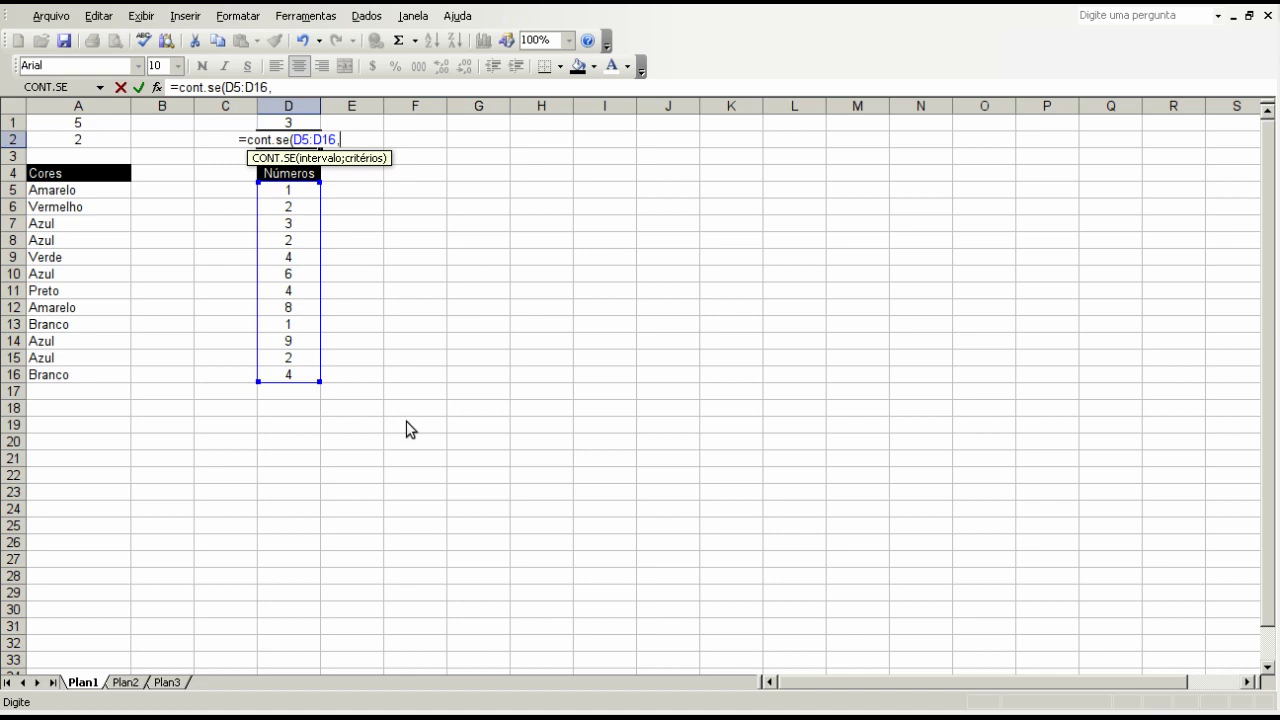
{"action": "type", "text": ">"}
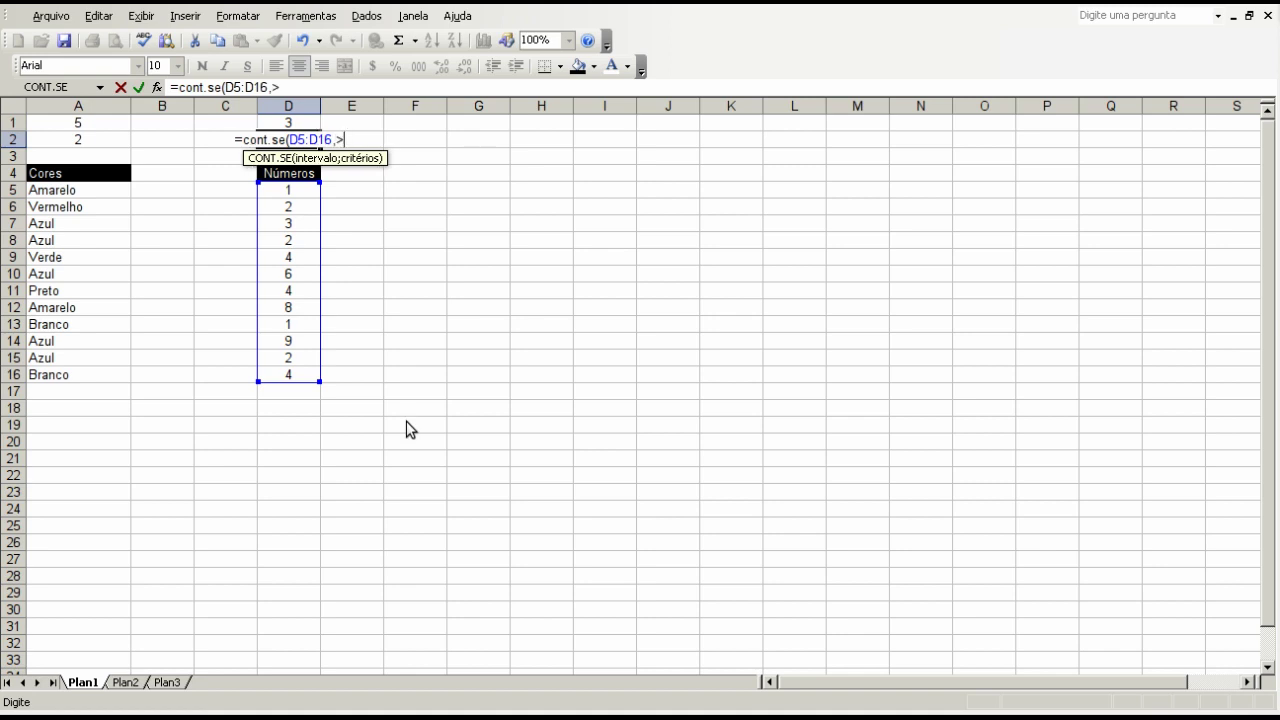
{"action": "type", "text": "8)"}
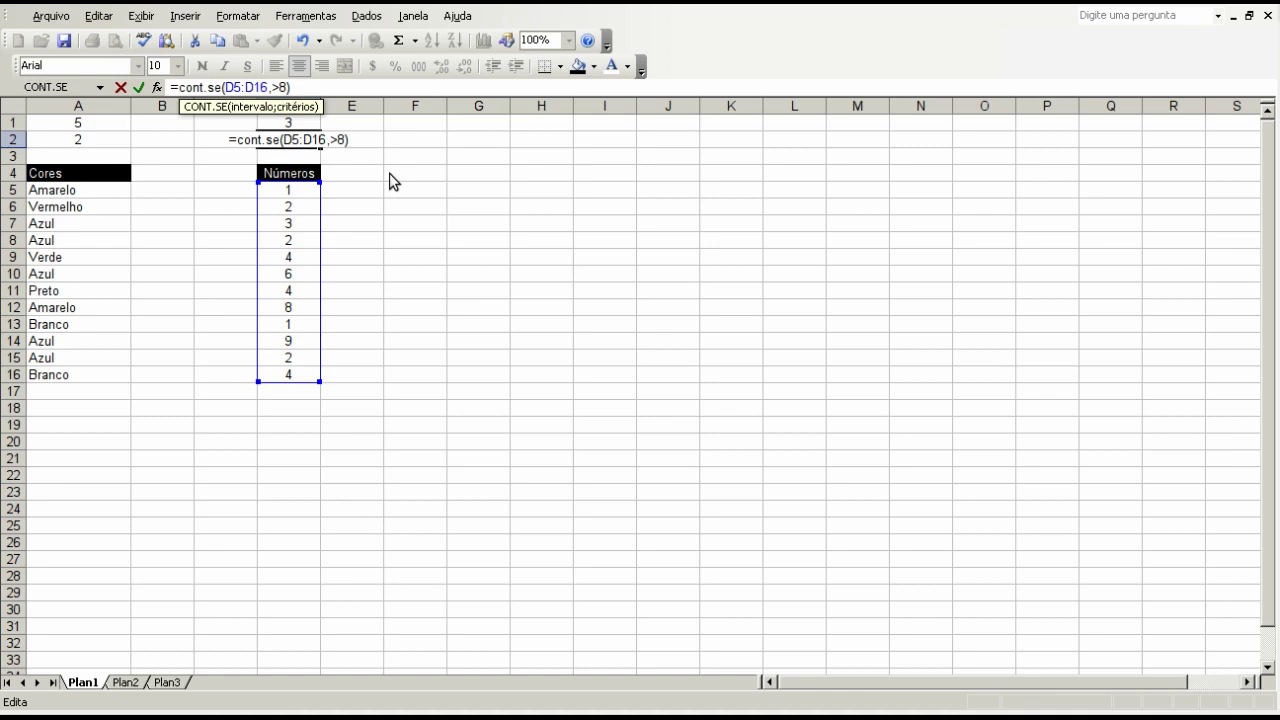
- Enclose the criterion >8 of the D2 formula in double quotation marks
{"action": "type", "text": "\""}
{"action": "key", "text": "Right"}
{"action": "key", "text": "Right"}
{"action": "type", "text": "\""}
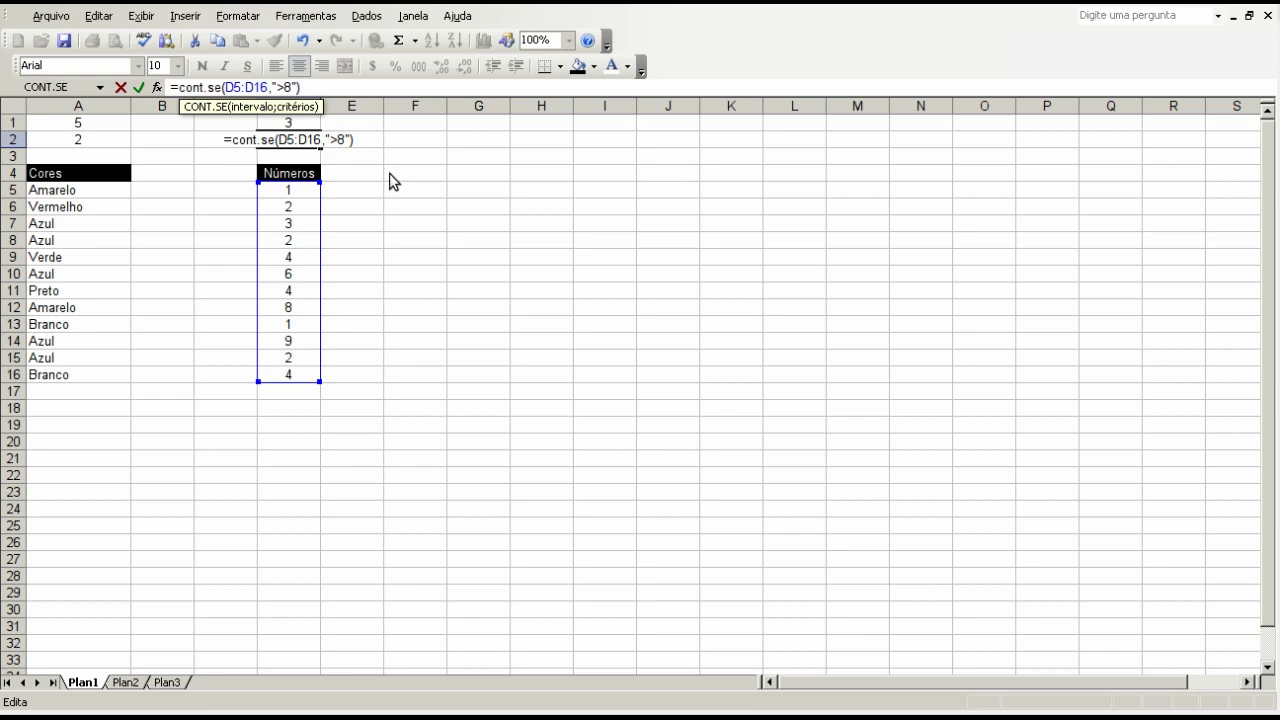
- Review the range D5:D16 and the quoted criterion ">8" within the D2 formula
{"action": "left_click", "coordinate": [225, 87]}
{"action": "left_click_drag", "start_coordinate": [268, 87], "coordinate": [226, 90]}
{"action": "left_click", "coordinate": [274, 87]}
{"action": "mouse_move", "coordinate": [274, 87]}
{"action": "left_mouse_down"}
{"action": "mouse_move", "coordinate": [296, 87]}
{"action": "mouse_move", "coordinate": [283, 88]}
{"action": "left_mouse_up"}
{"action": "key", "text": "Left"}
{"action": "key", "text": "Left"}
{"action": "key", "text": "Right"}
{"action": "key", "text": "Right"}
{"action": "key", "text": "Right"}
{"action": "key", "text": "Right"}
{"action": "key", "text": "Right"}
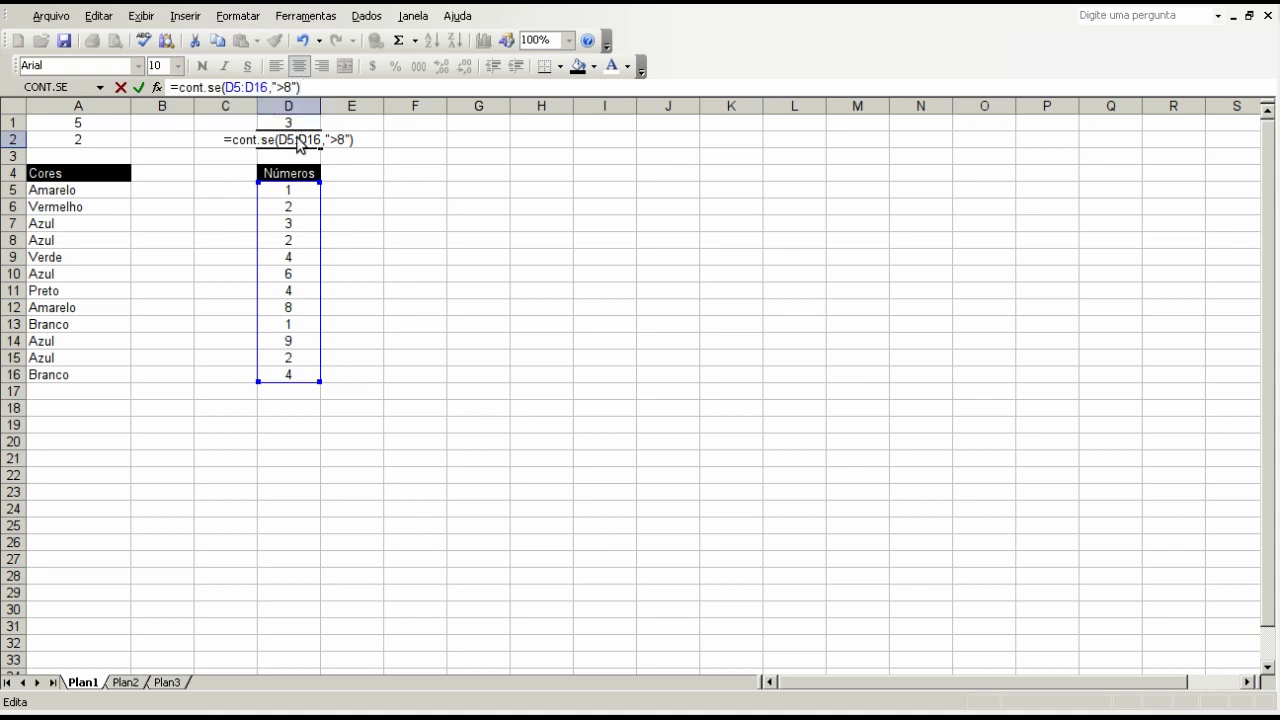
- Commit the D2 formula and check the matching entry in D14 against it
{"action": "key", "text": "Return"}
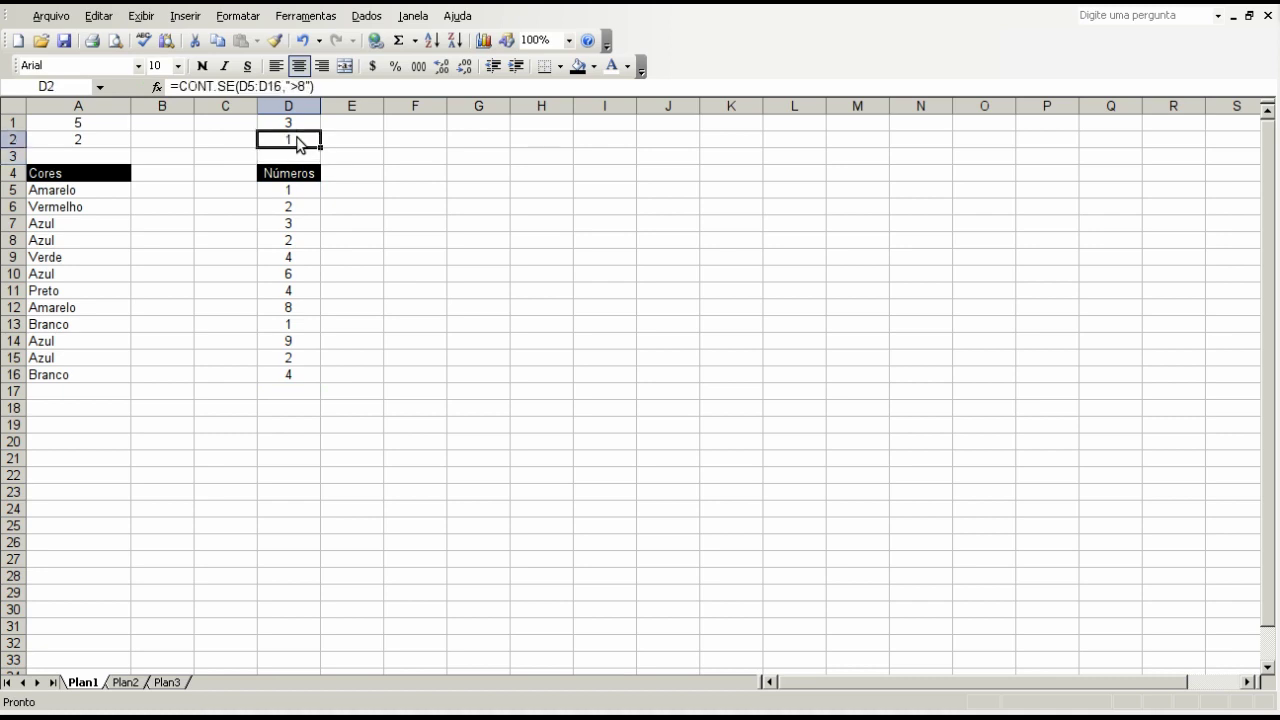
{"action": "left_click", "coordinate": [300, 335]}
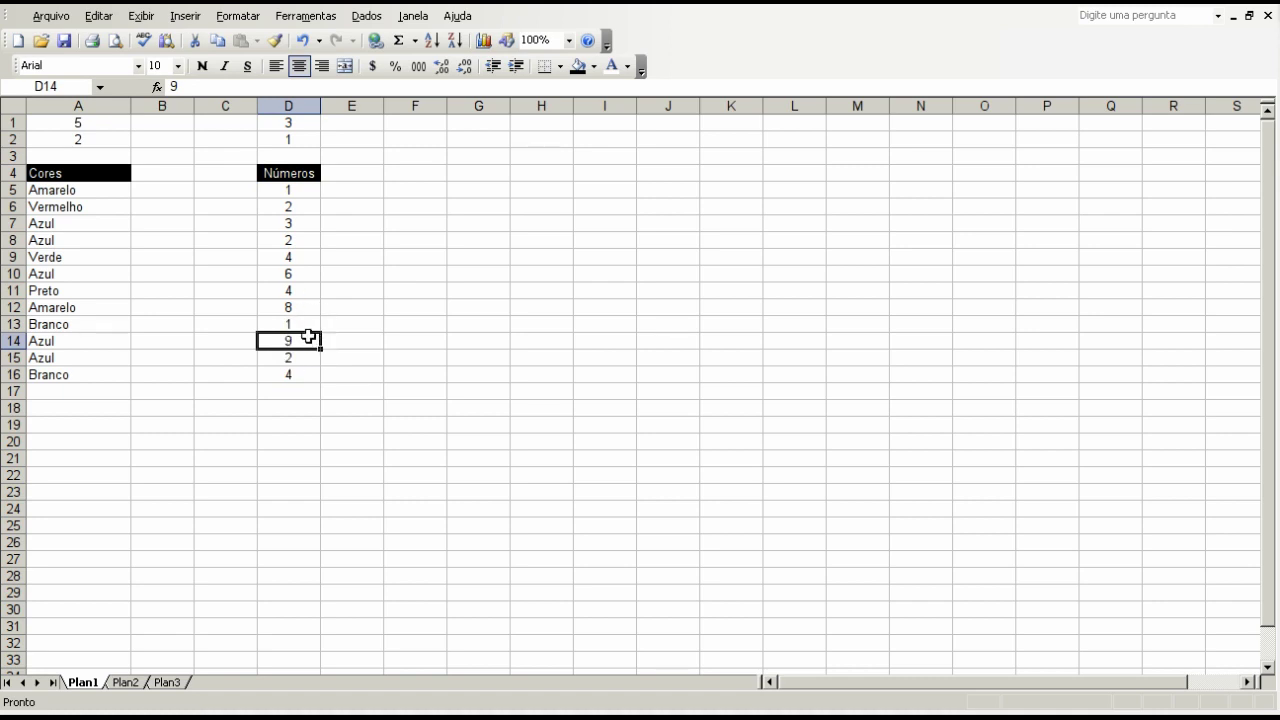
{"action": "left_click", "coordinate": [303, 142]}
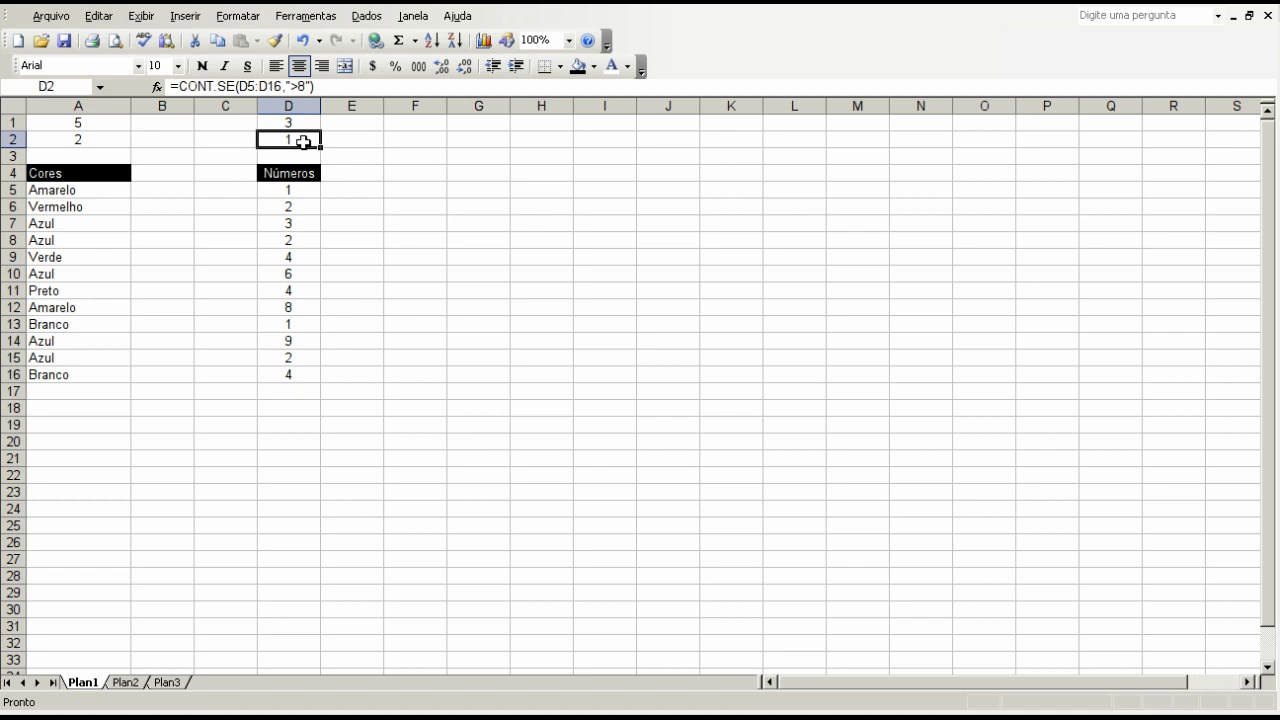
- Change the criterion of the D2 formula to "<5" to count the Números entries less than 5
{"action": "left_click", "coordinate": [297, 87]}
{"action": "key", "text": "BackSpace"}
{"action": "type", "text": "<"}
{"action": "key", "text": "Delete"}
{"action": "type", "text": "5"}
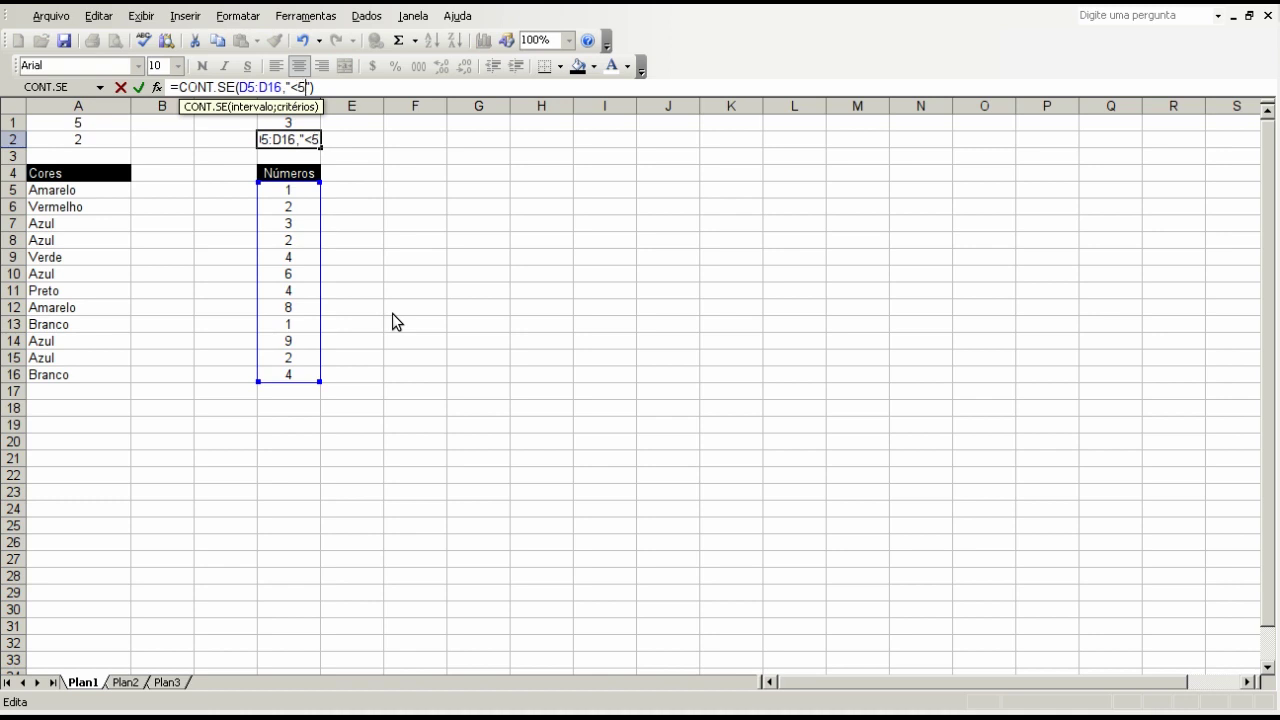
{"action": "key", "text": "Return"}
{"action": "key", "text": "Up"}
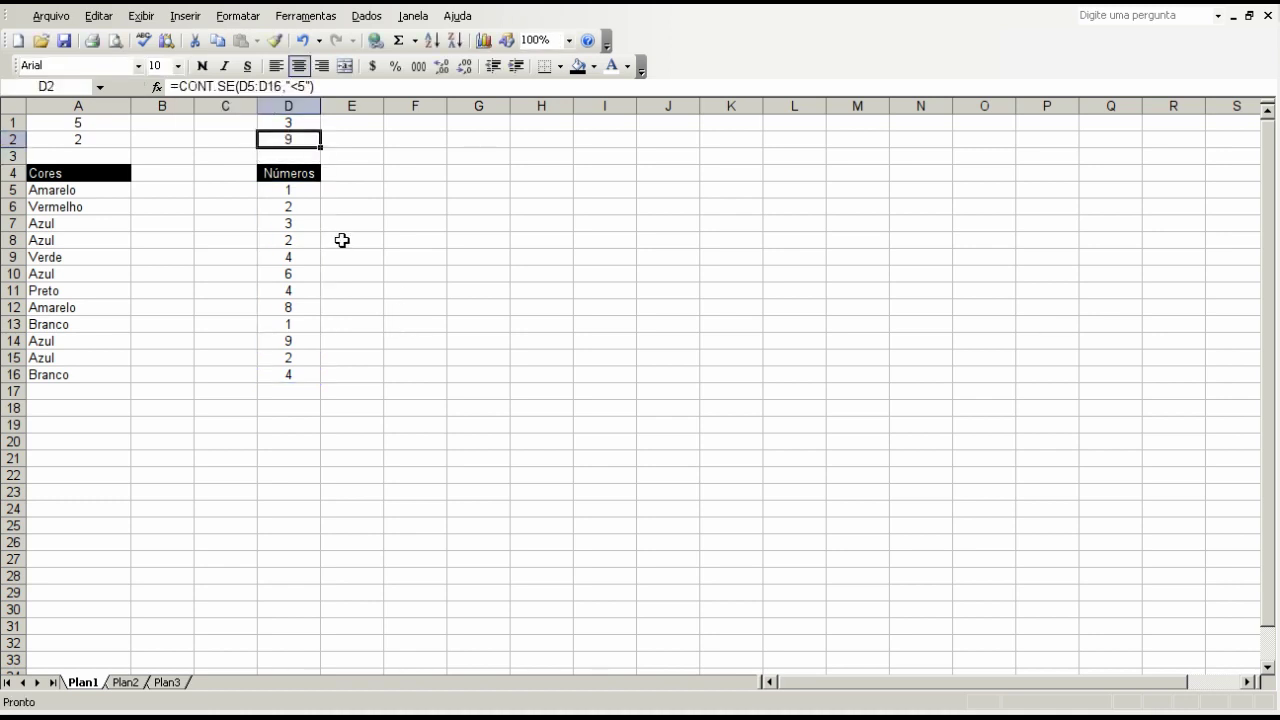
- Check the entries below 5 in D5 to D9, D11, D13, D15 and D16 against the formula in D2
{"action": "left_click", "coordinate": [293, 193]}
{"action": "left_click", "coordinate": [302, 207]}
{"action": "left_click", "coordinate": [301, 223]}
{"action": "left_click", "coordinate": [301, 240]}
{"action": "left_click", "coordinate": [302, 257]}
{"action": "left_click", "coordinate": [300, 290]}
{"action": "left_click", "coordinate": [301, 324]}
{"action": "left_click", "coordinate": [297, 354]}
{"action": "left_click", "coordinate": [295, 373]}
{"action": "left_click", "coordinate": [301, 137]}
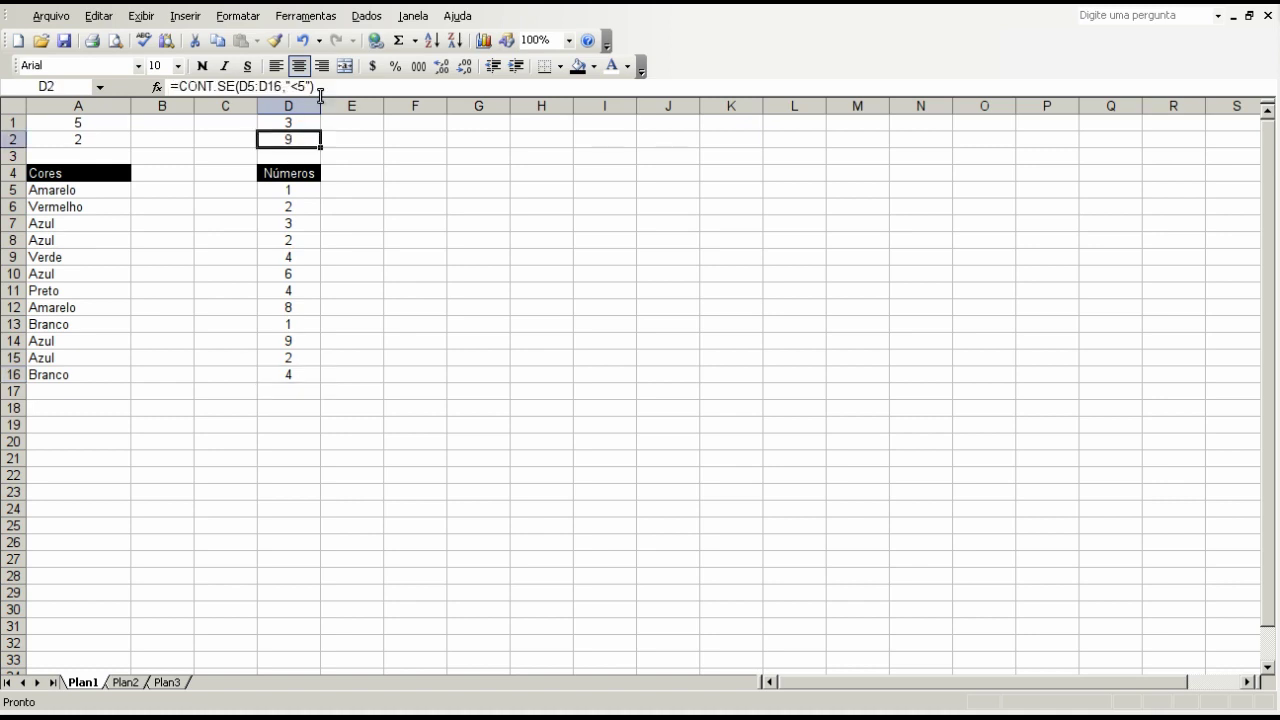